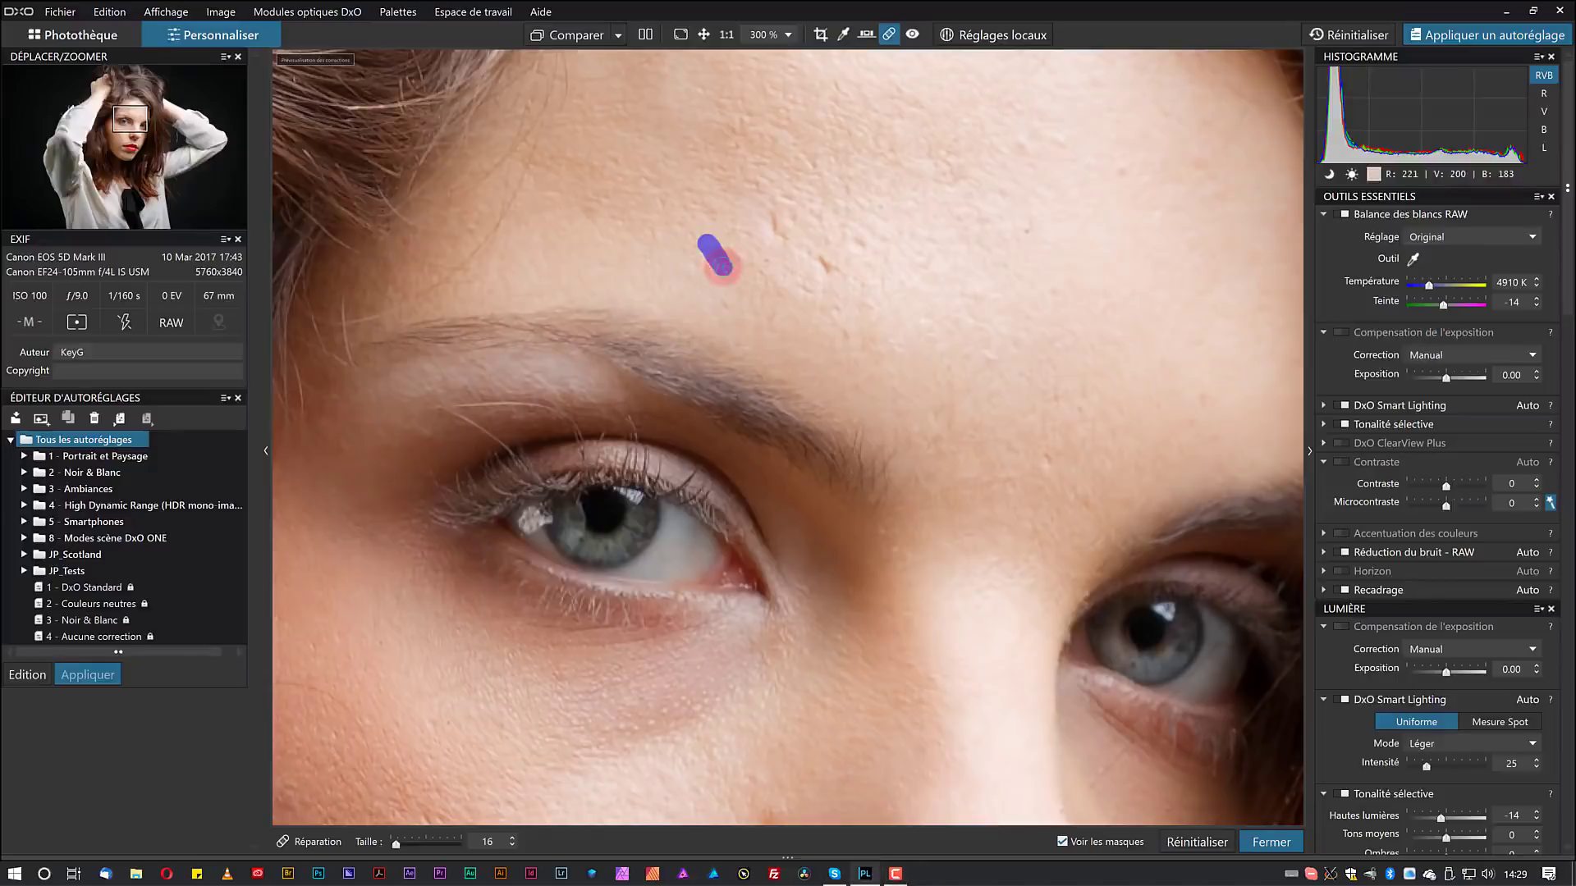
Repair the blemishes across the forehead and between the eyebrows with Réparation brush strokes.
mouse_move(773, 212)
mouse_down()
mouse_move(775, 238)
mouse_move(839, 281)
mouse_up()
drag(846, 186, 864, 252)
click(1120, 166)
click(1017, 144)
drag(813, 588, 587, 301)
drag(818, 168, 831, 181)
drag(983, 106, 970, 122)
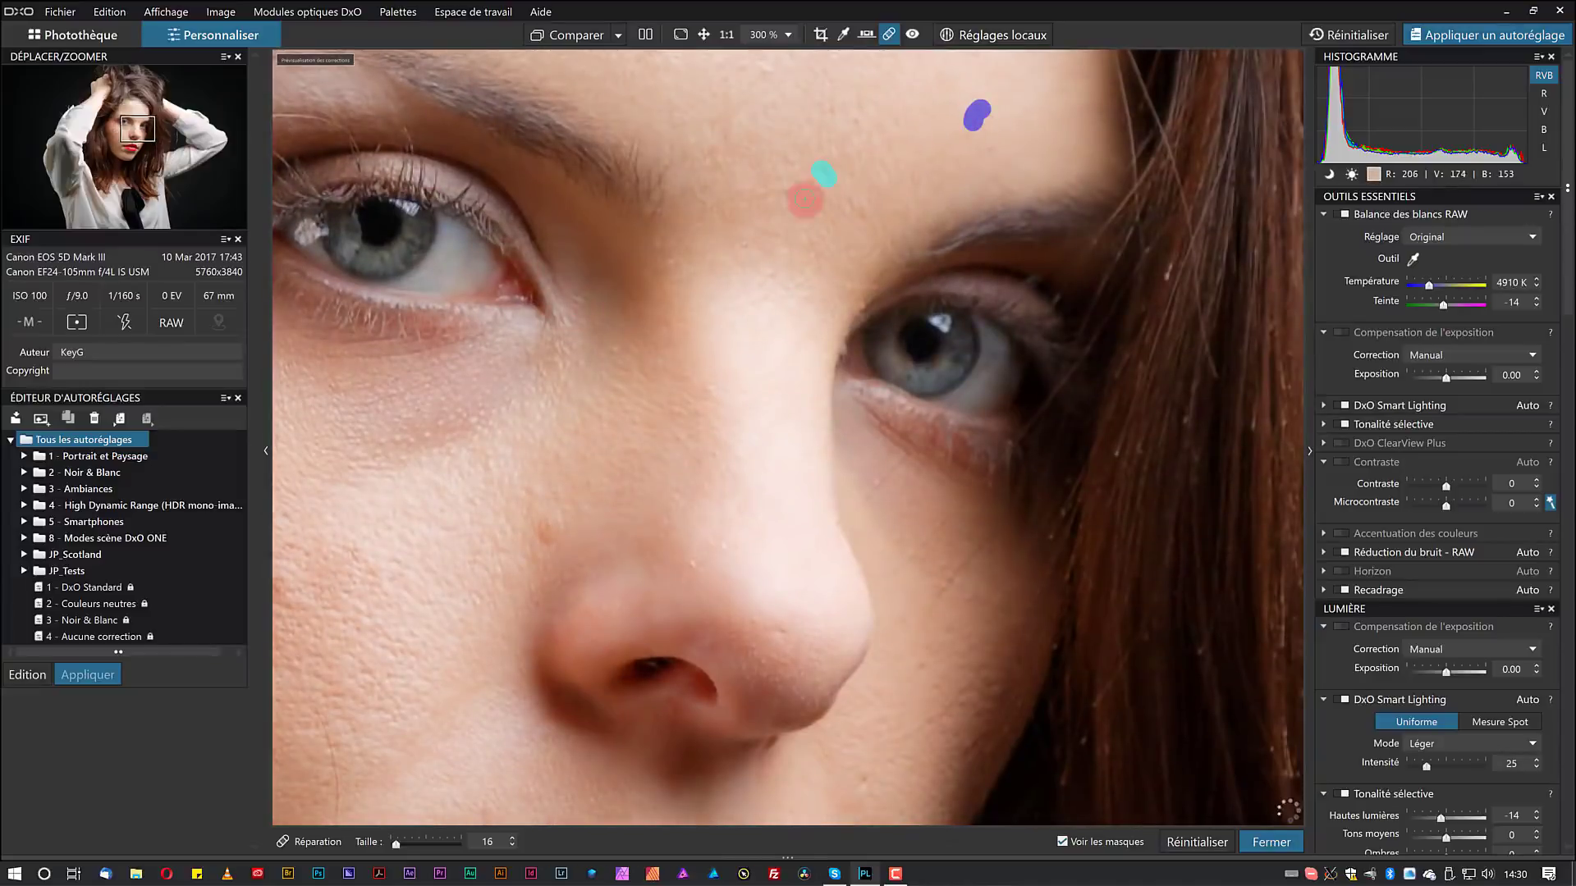
Repair the blemishes beside the nostril and on the tip of the nose.
drag(548, 521, 540, 548)
drag(795, 625, 771, 633)
drag(696, 568, 729, 540)
Repair the blemishes on both cheeks and above the corner of the upper lip.
drag(571, 601, 742, 371)
click(392, 419)
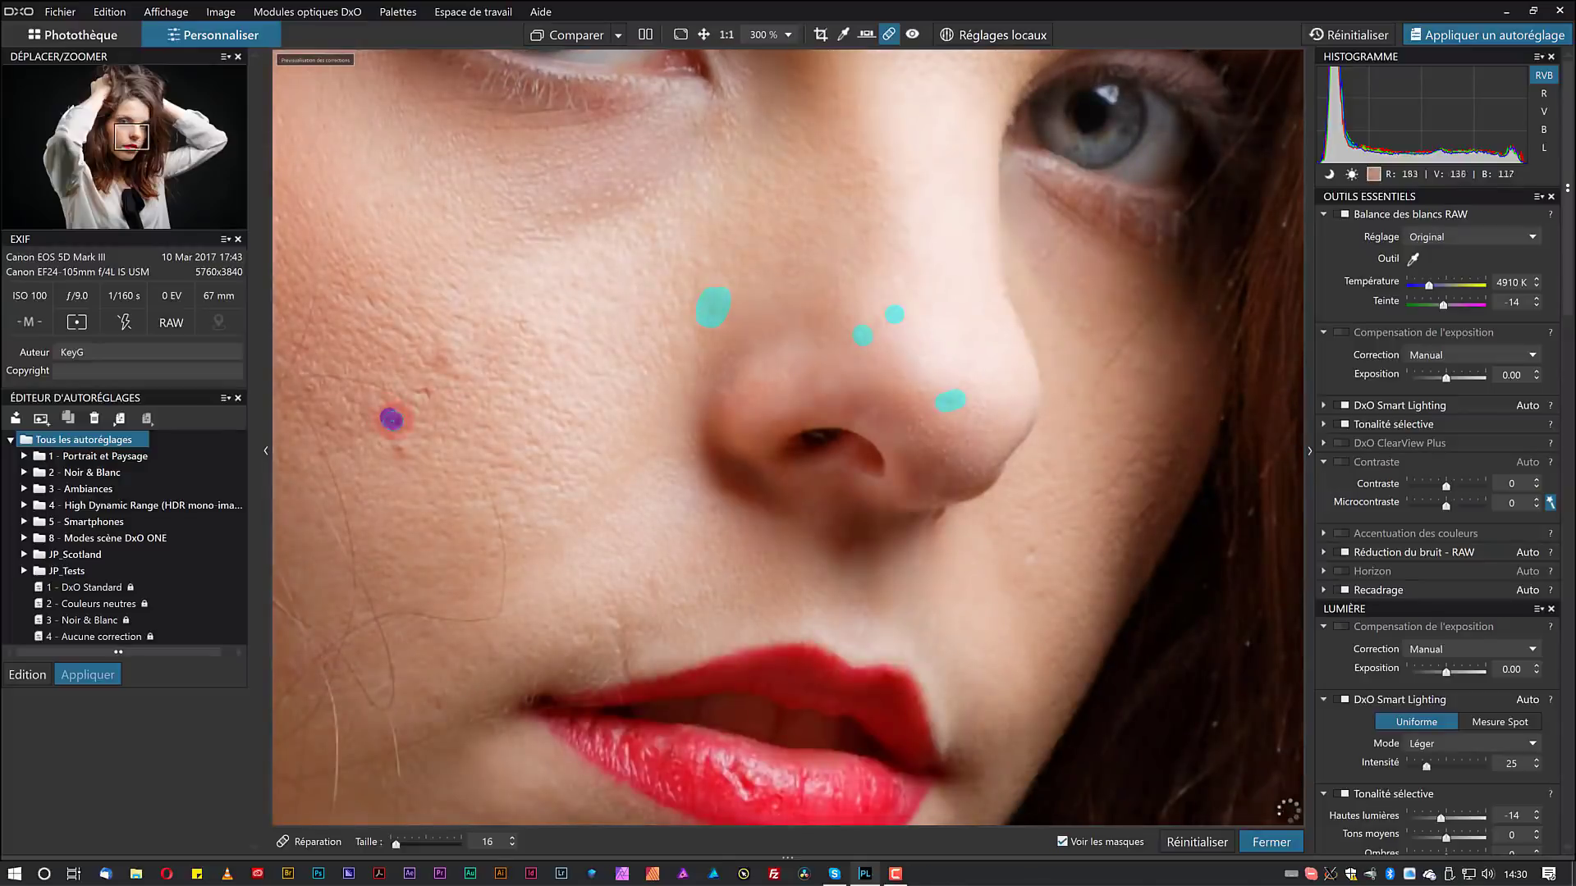
drag(417, 390, 455, 369)
drag(1029, 561, 1034, 546)
click(1061, 535)
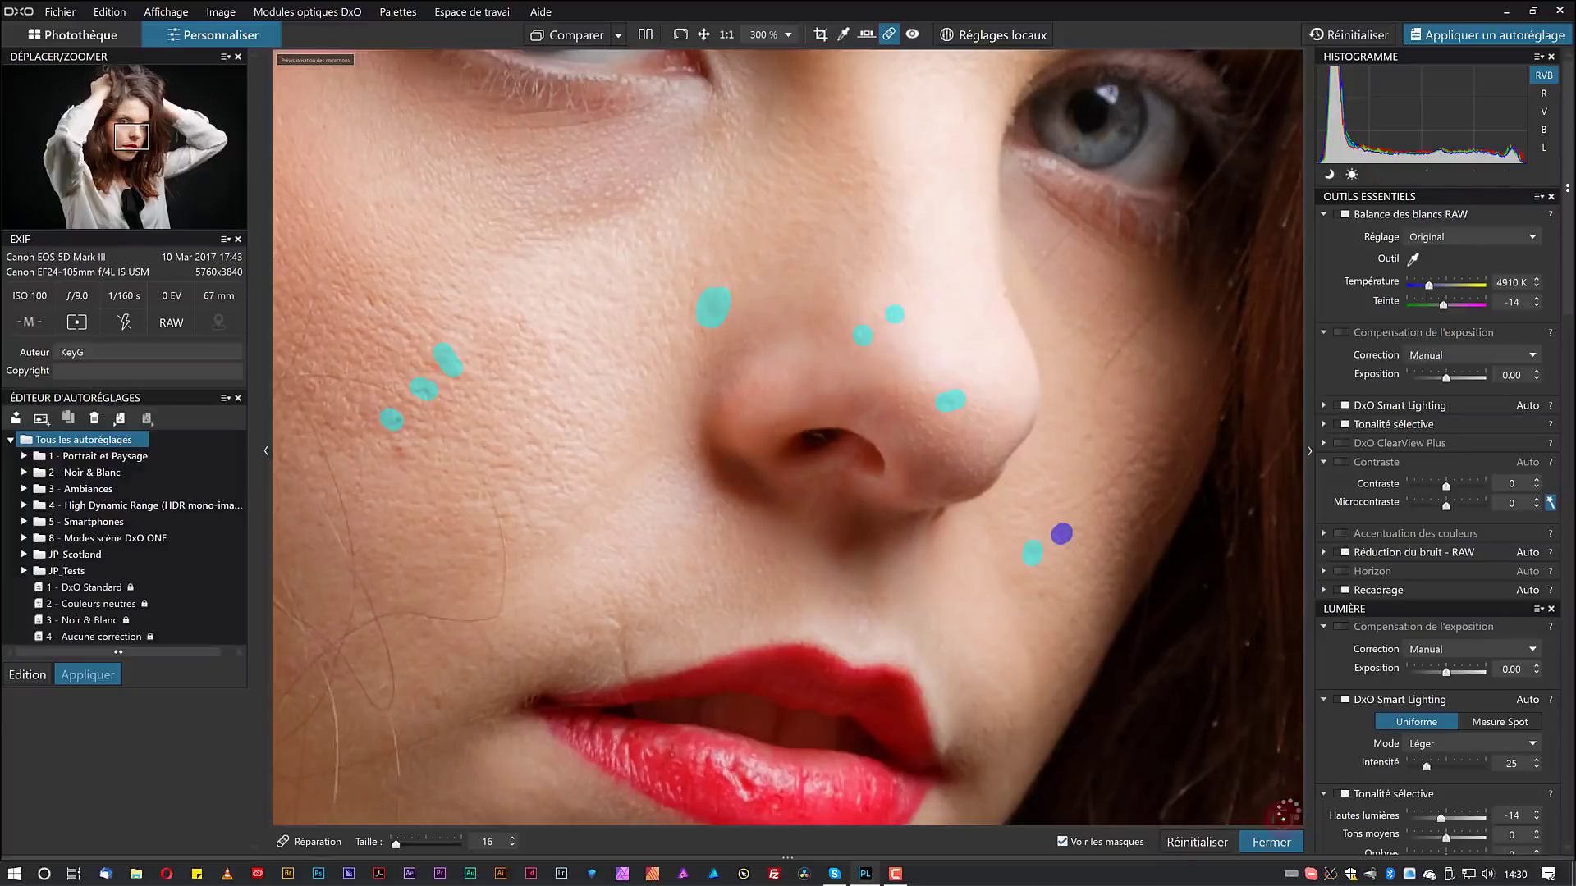
click(398, 453)
mouse_move(648, 579)
mouse_down()
mouse_move(663, 599)
mouse_move(617, 644)
mouse_move(621, 667)
mouse_up()
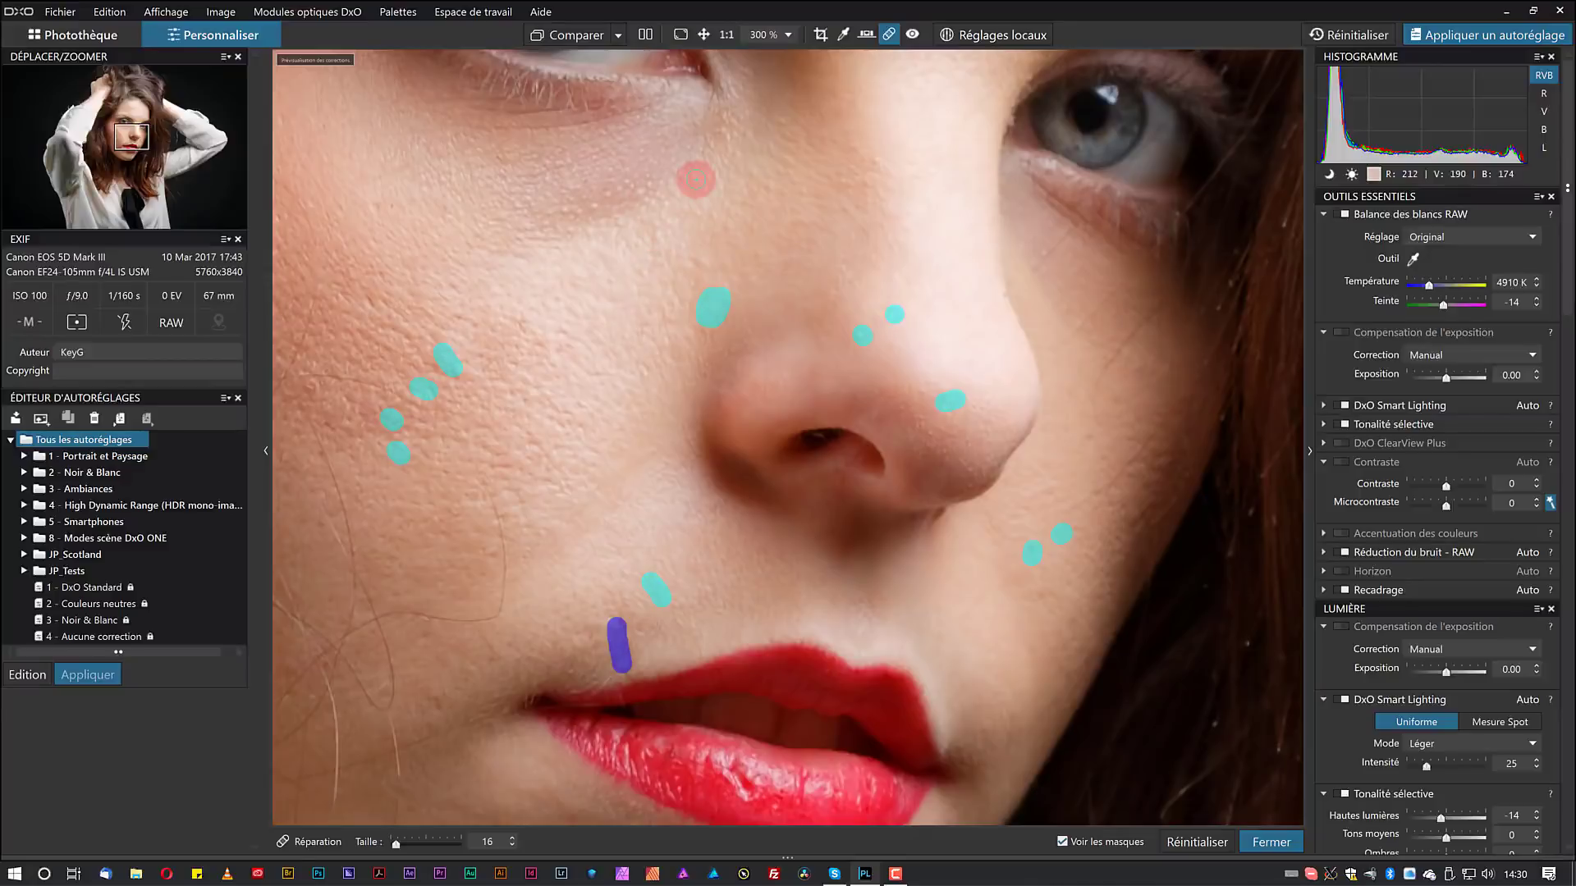
Reset all the repair corrections on the portrait.
scroll(696, 179, down, 5)
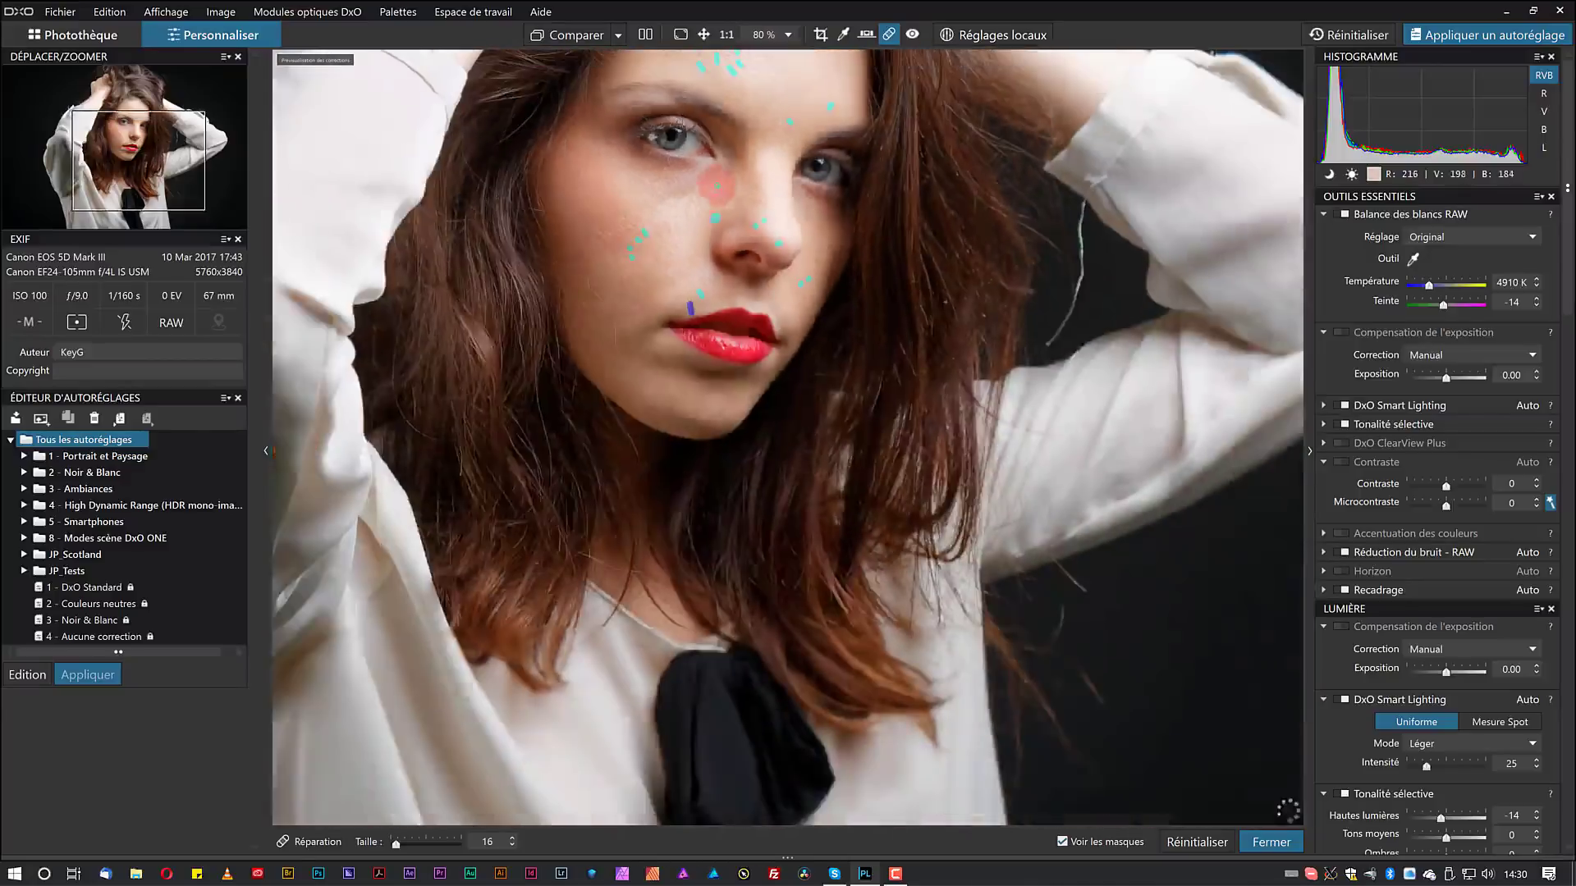
scroll(705, 270, up, 2)
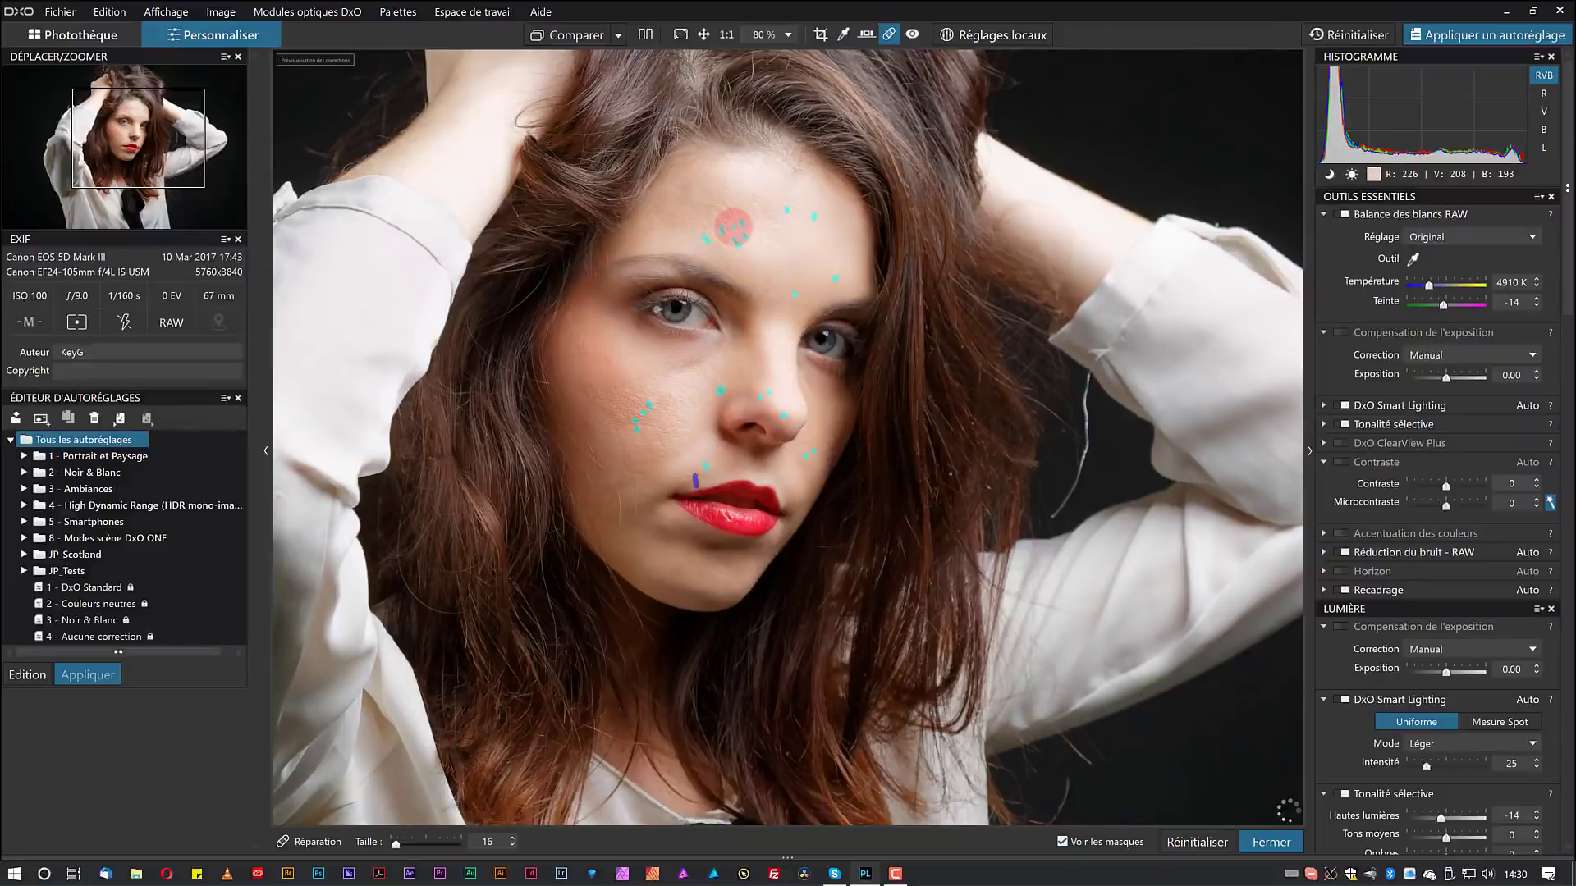
click(722, 231)
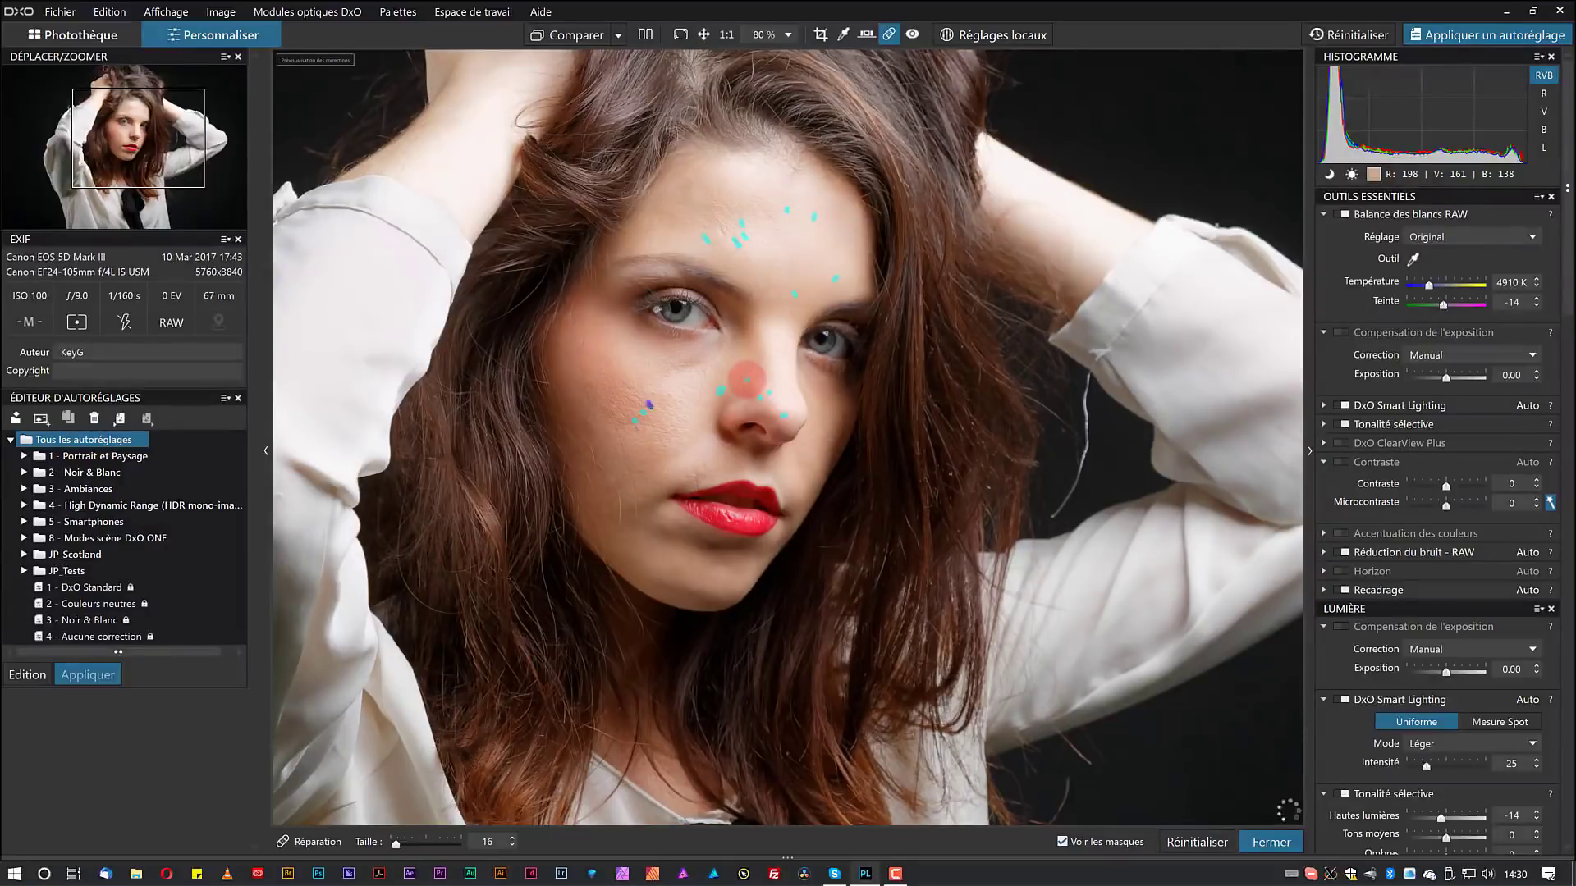
click(1197, 842)
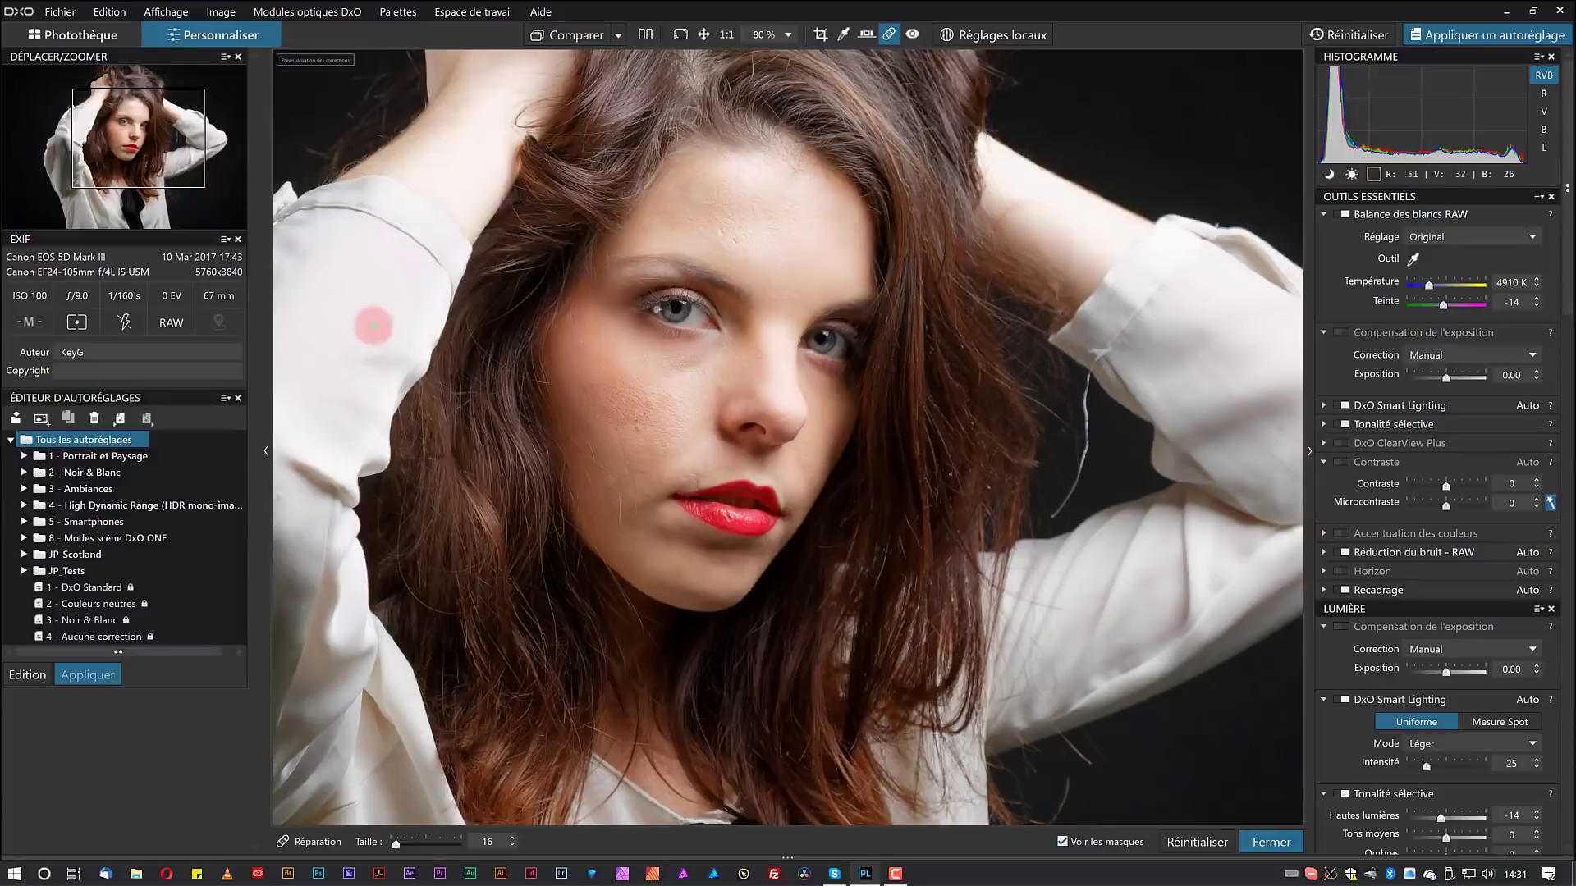
Switch to the first version of the portrait in the image browser and review its repair masks on the face and sleeve thread.
click(788, 860)
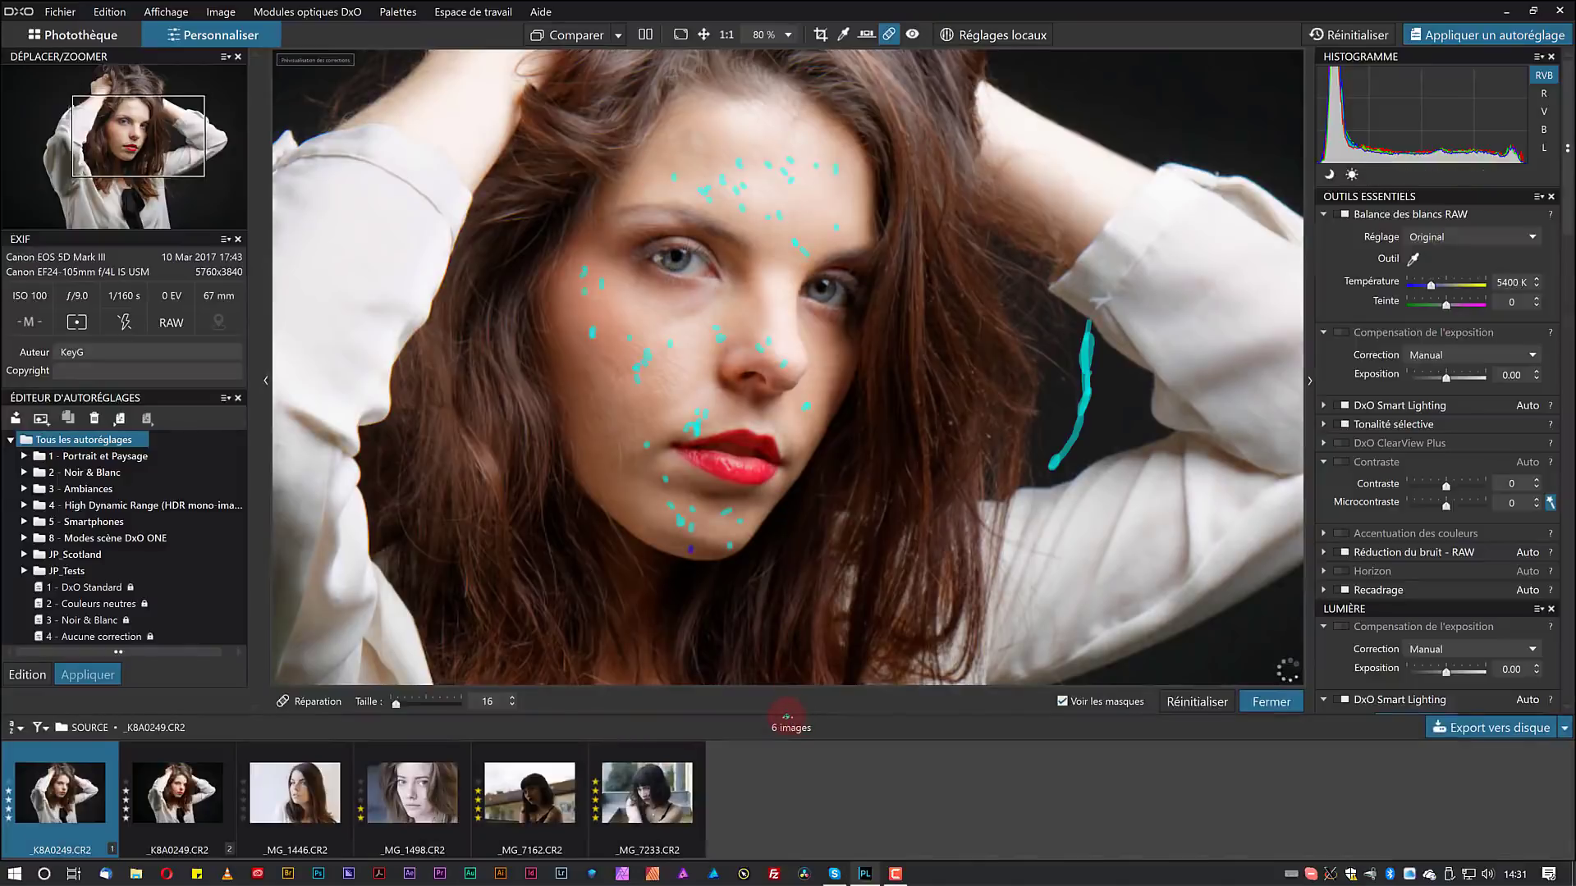
click(786, 717)
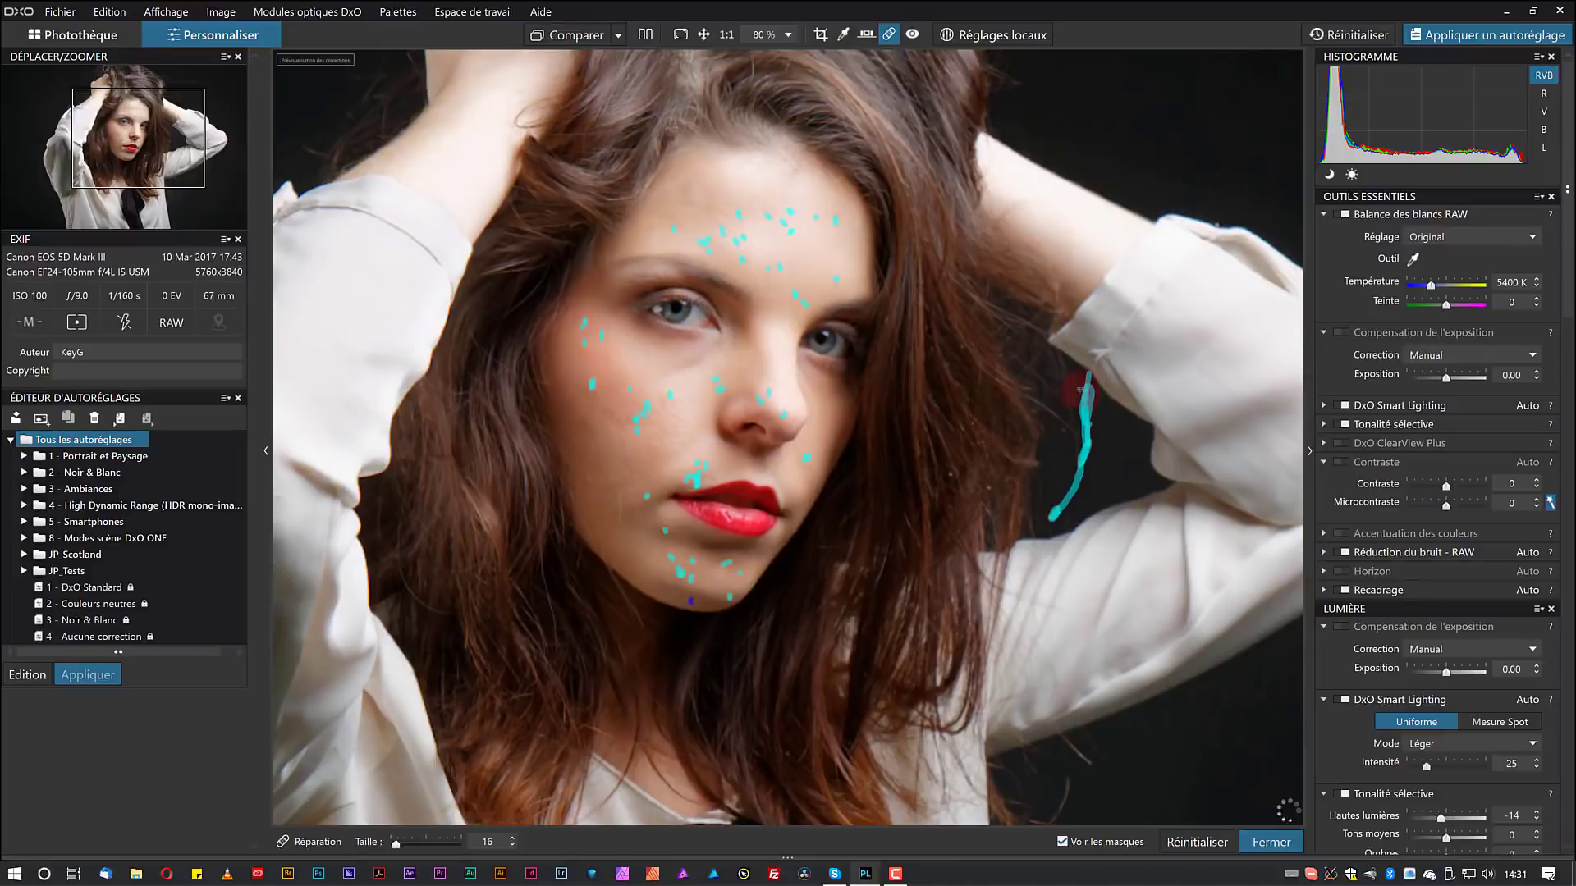
drag(470, 256, 470, 256)
click(669, 246)
scroll(656, 271, up, 1)
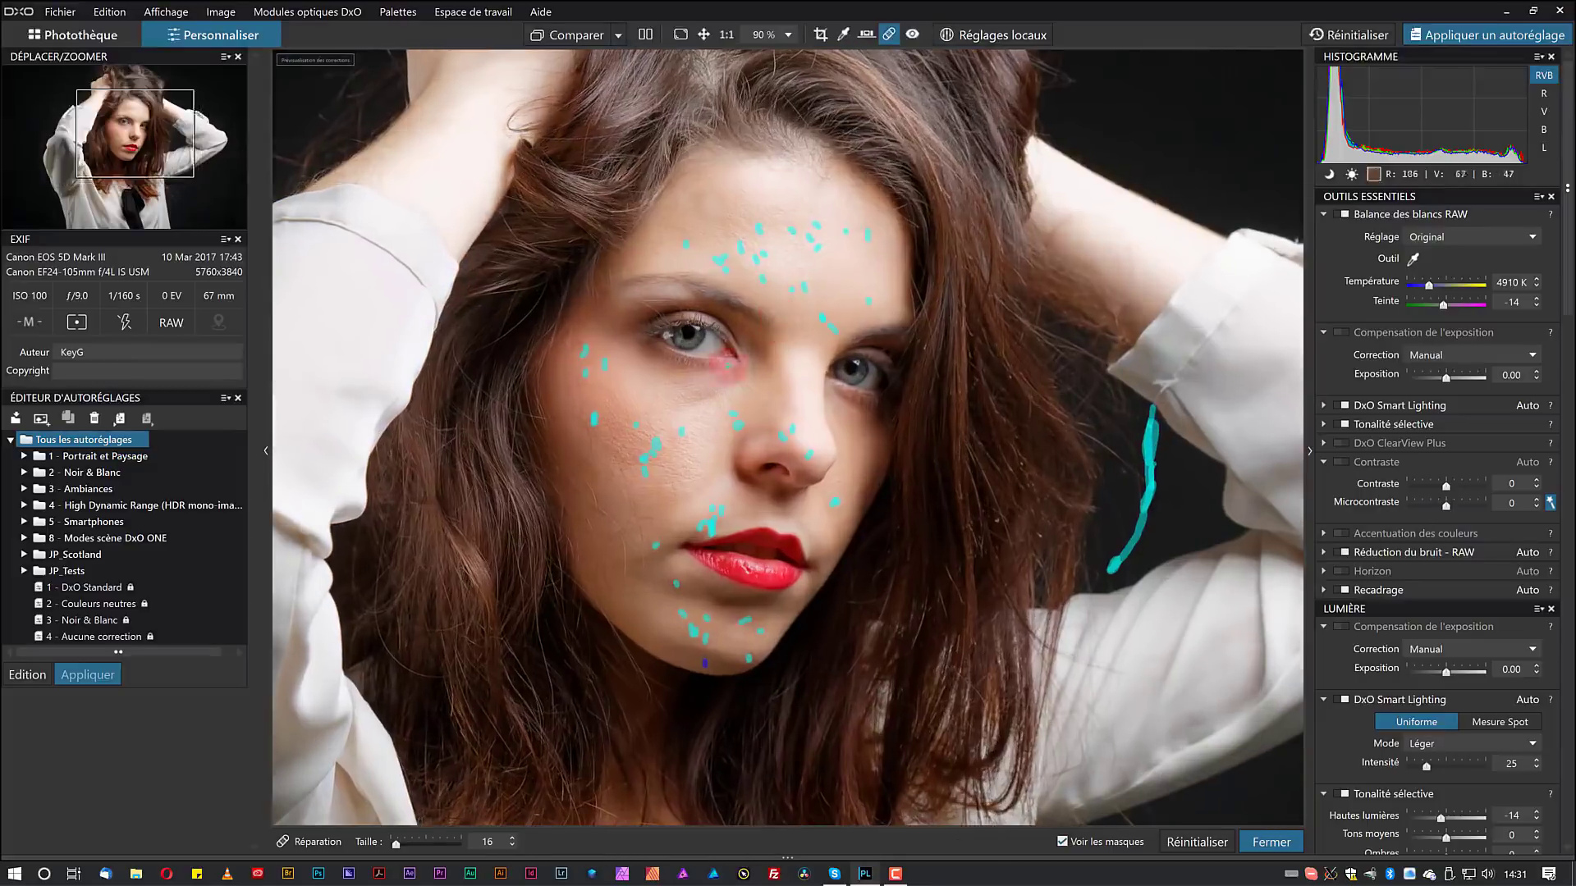
Leave the Repair tool and examine the retouched face, hair and dark background without the masks.
click(891, 35)
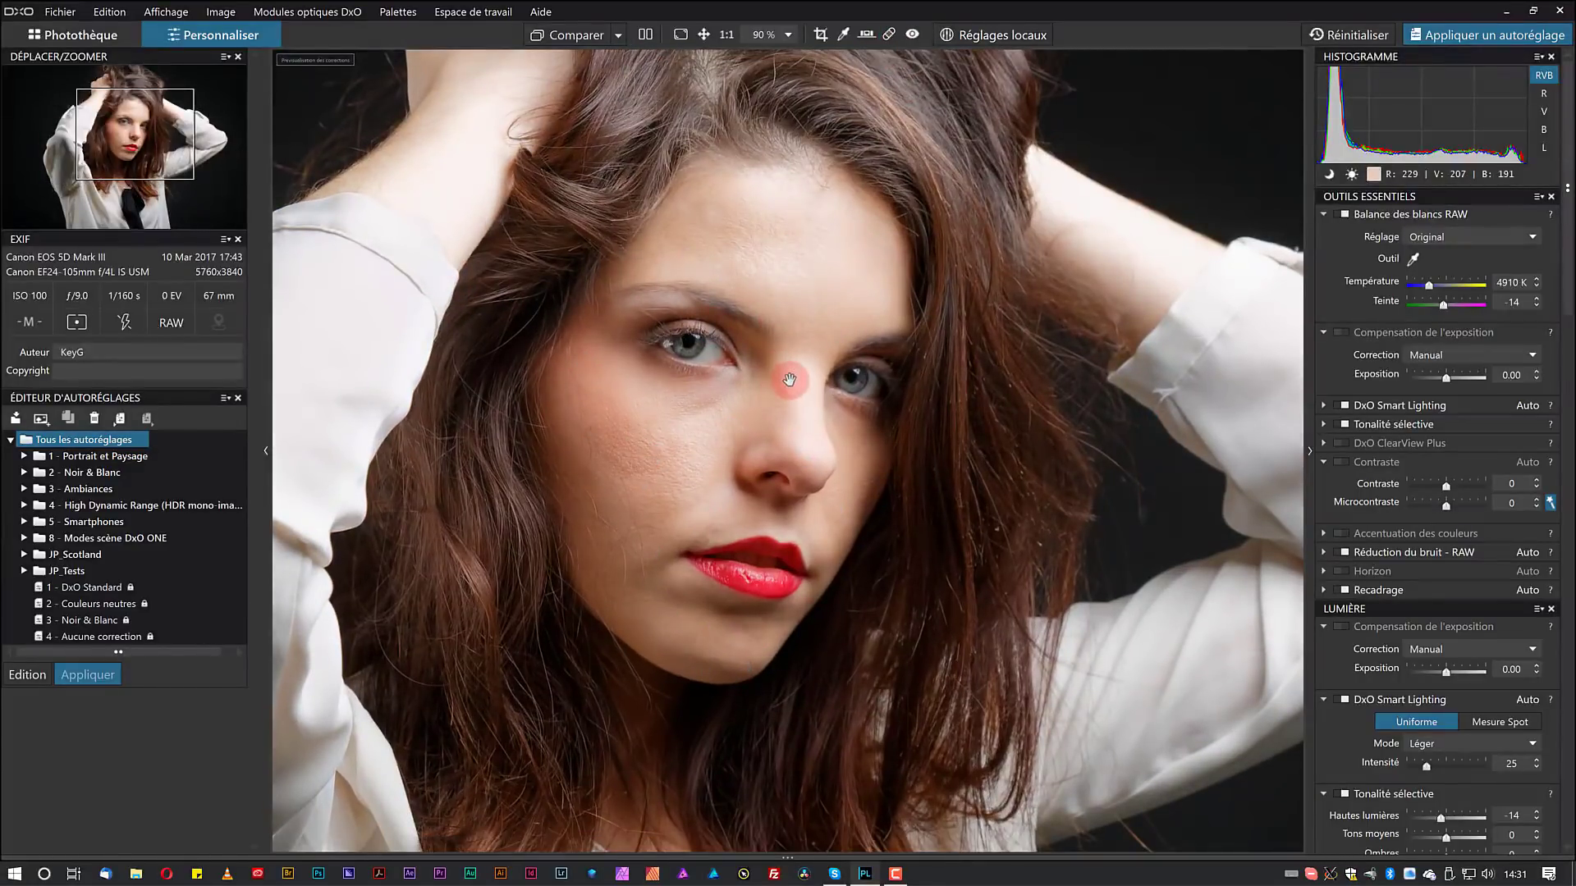
click(714, 360)
drag(790, 435, 644, 495)
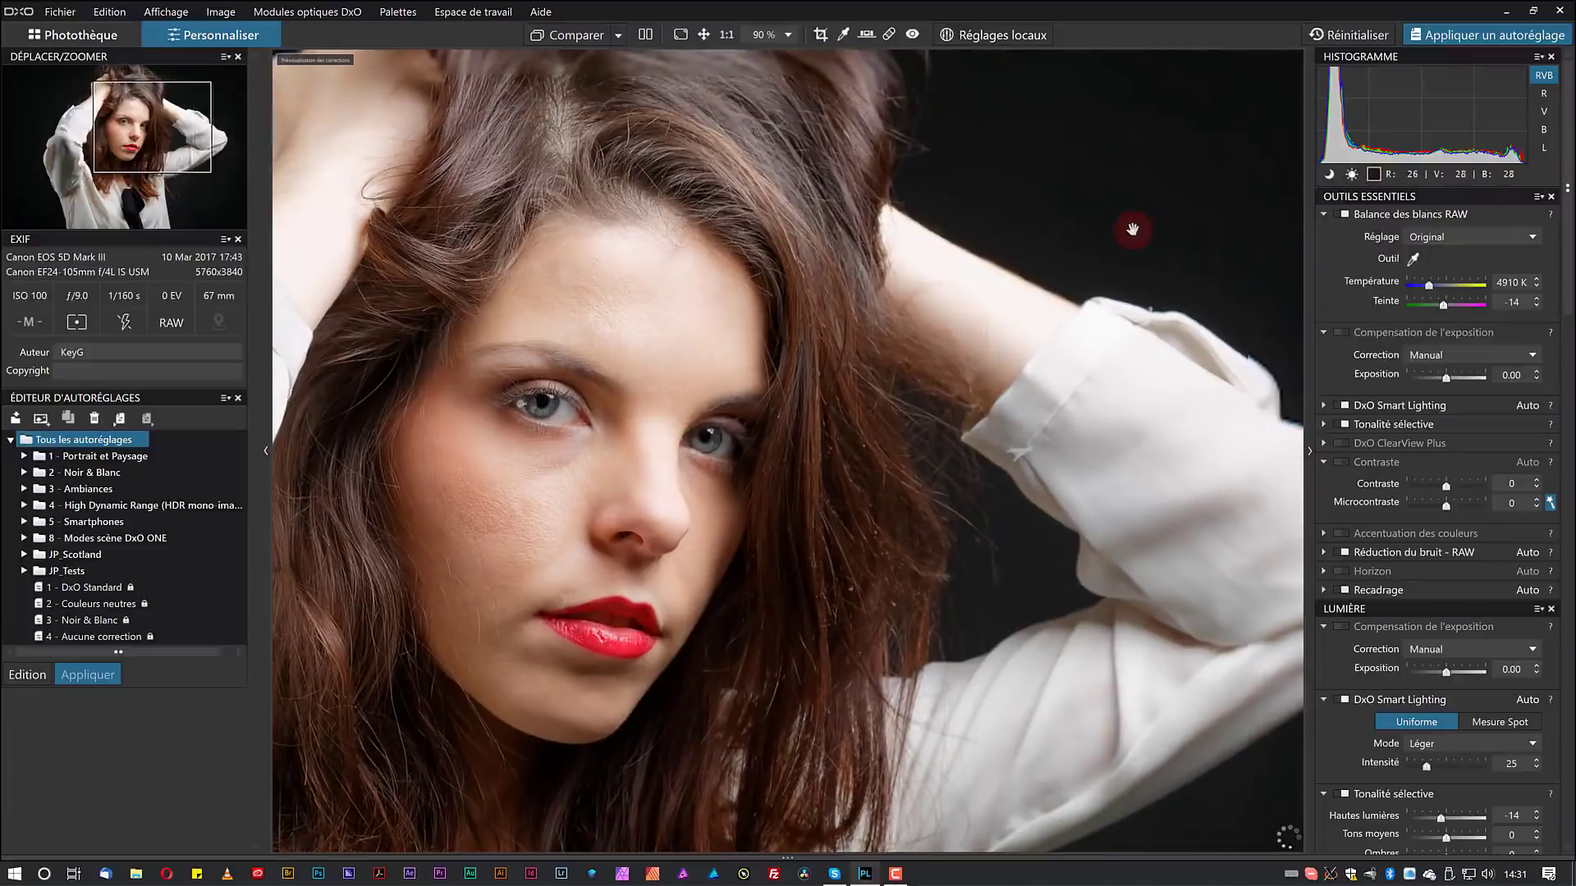
drag(754, 380, 884, 358)
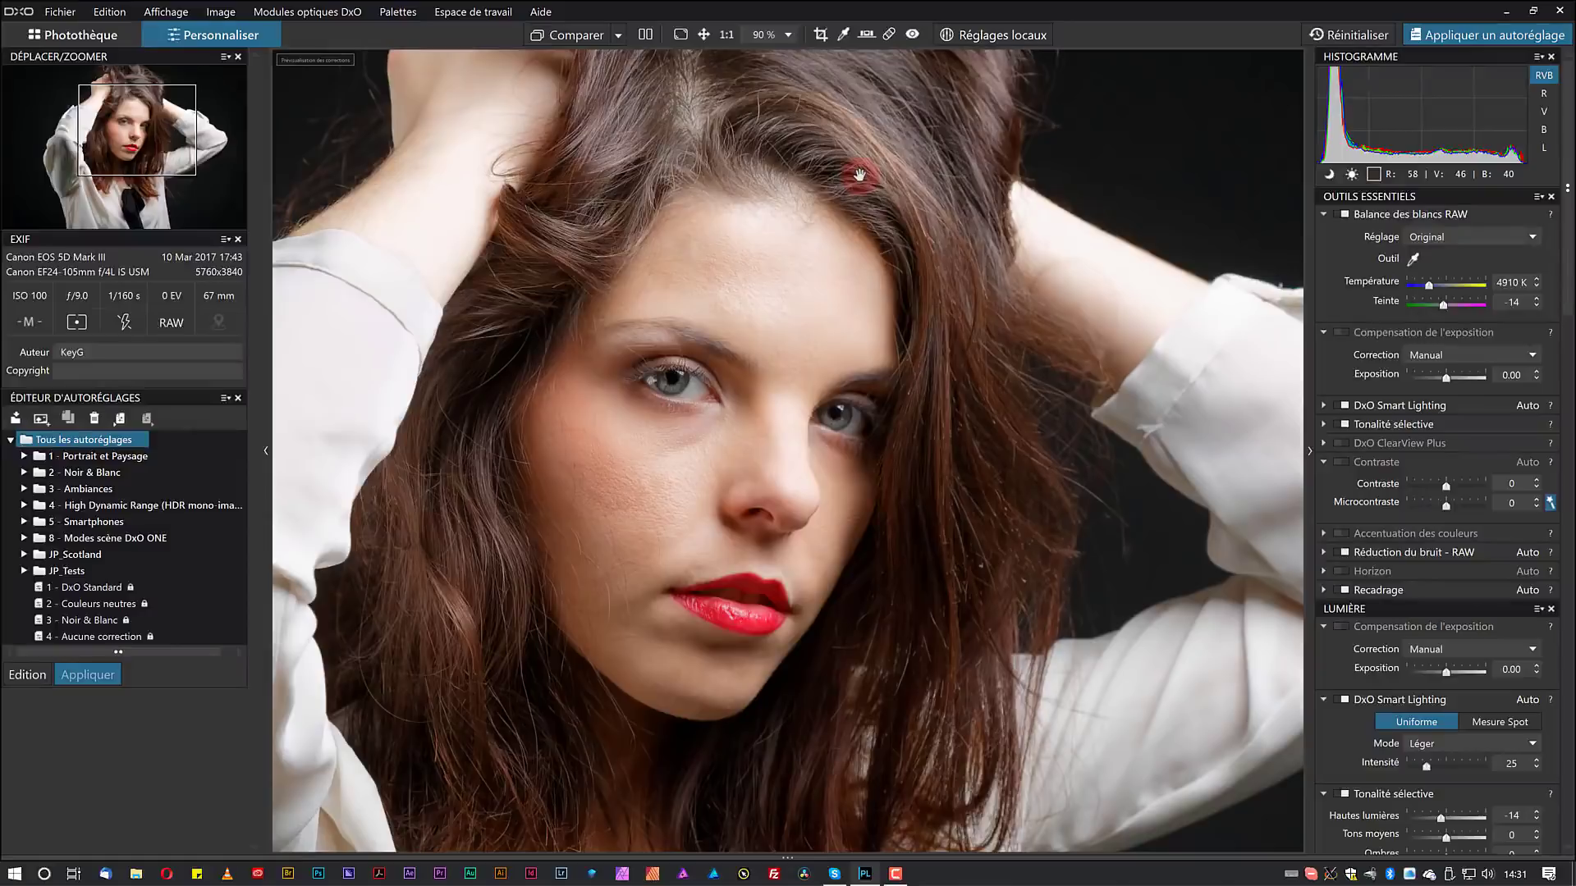
Start the local adjustments, place a control point on the middle of the forehead and display its mask.
click(992, 34)
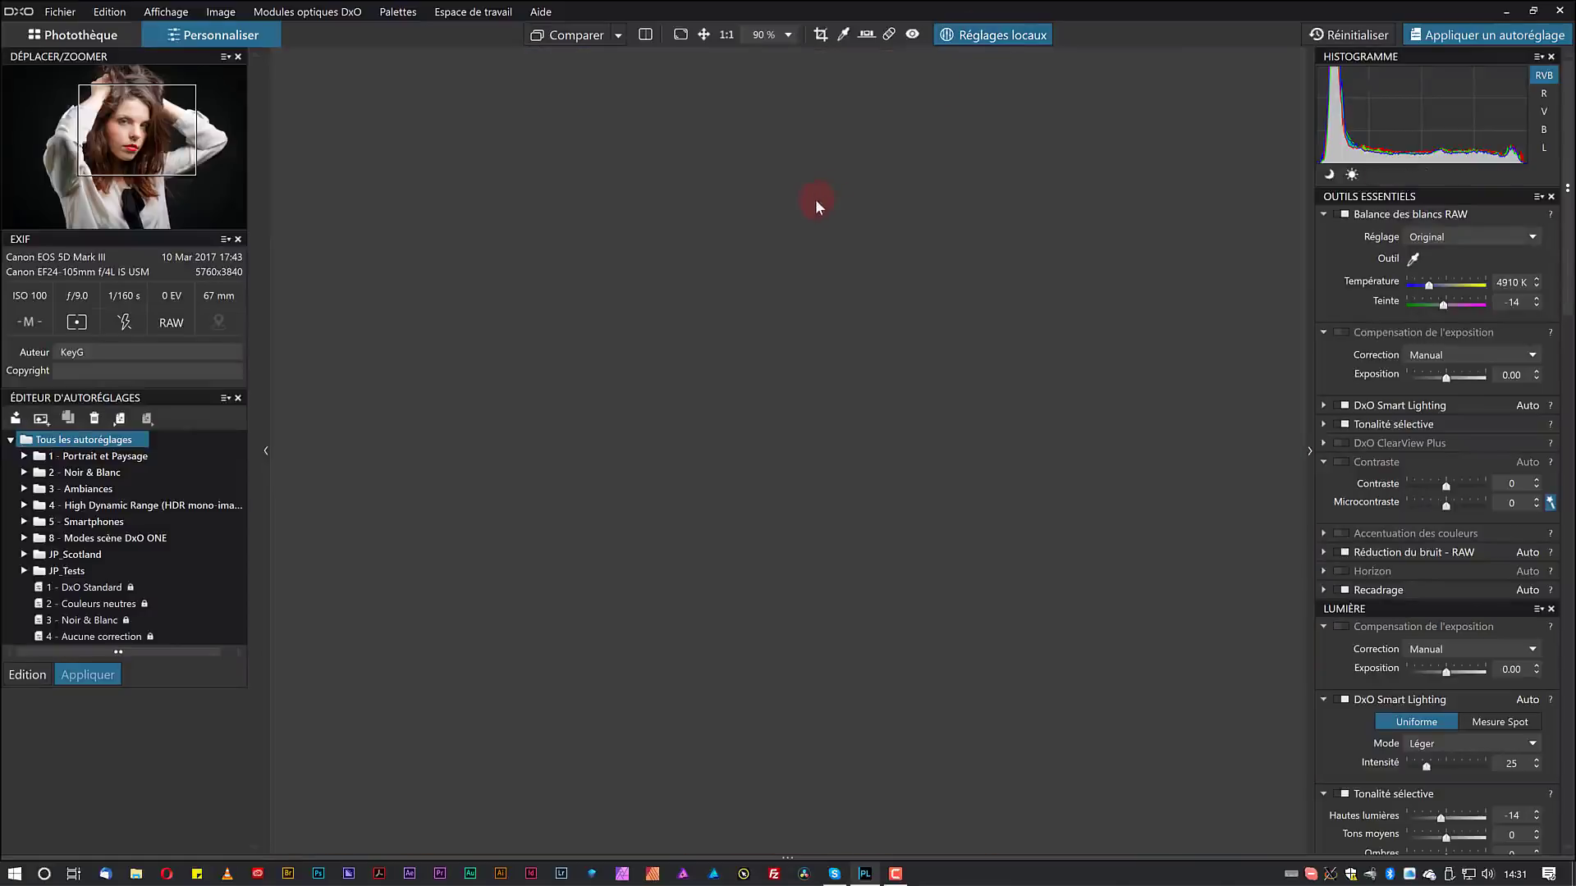
right_click(772, 297)
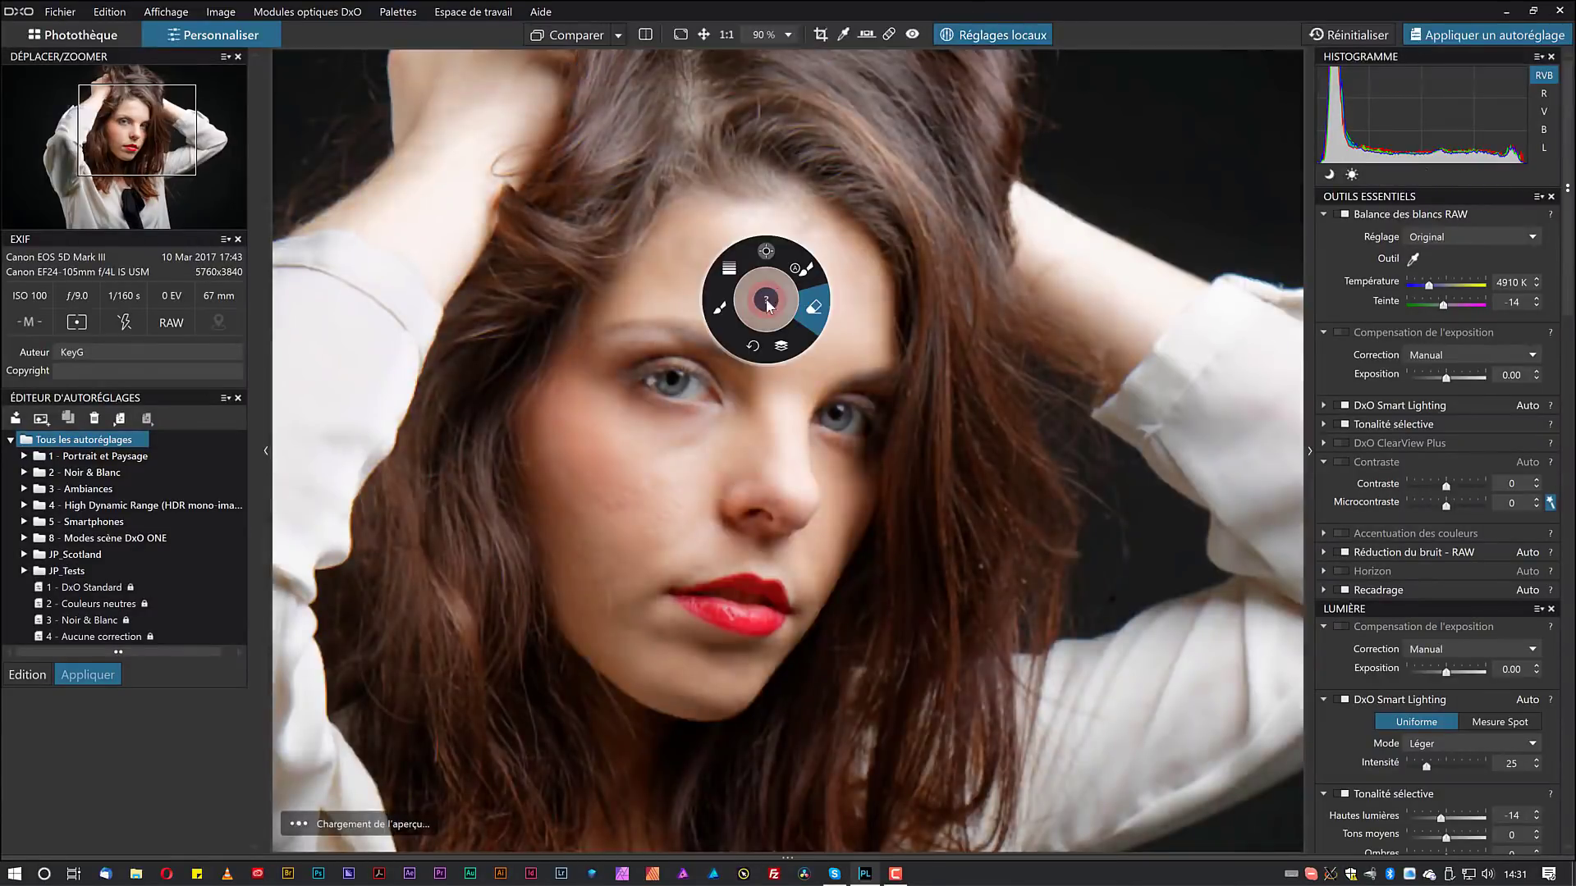
click(765, 251)
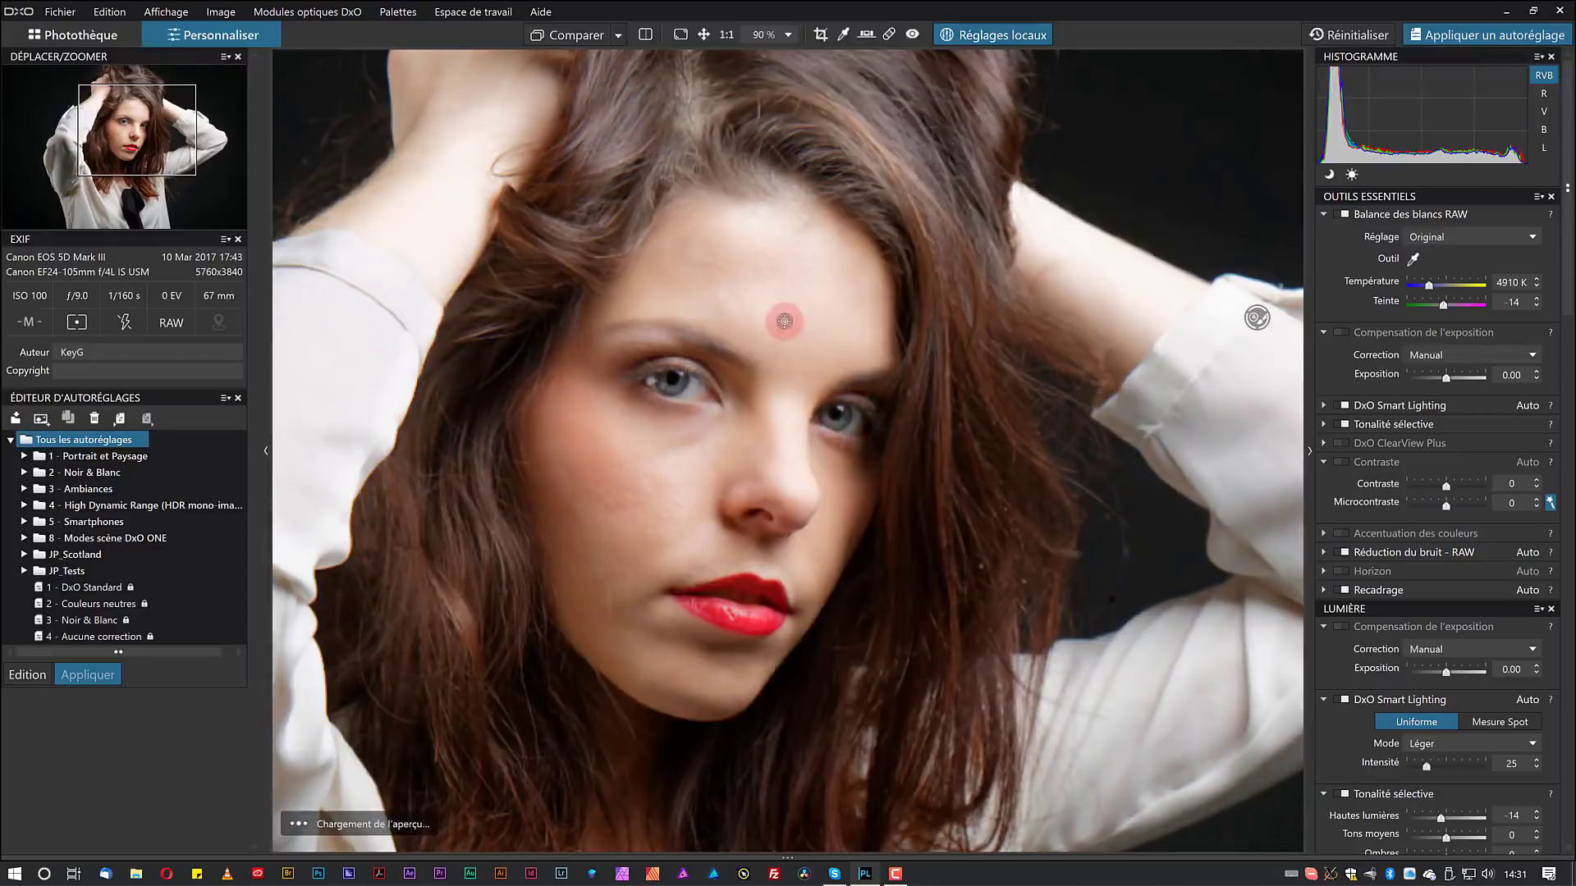
click(785, 294)
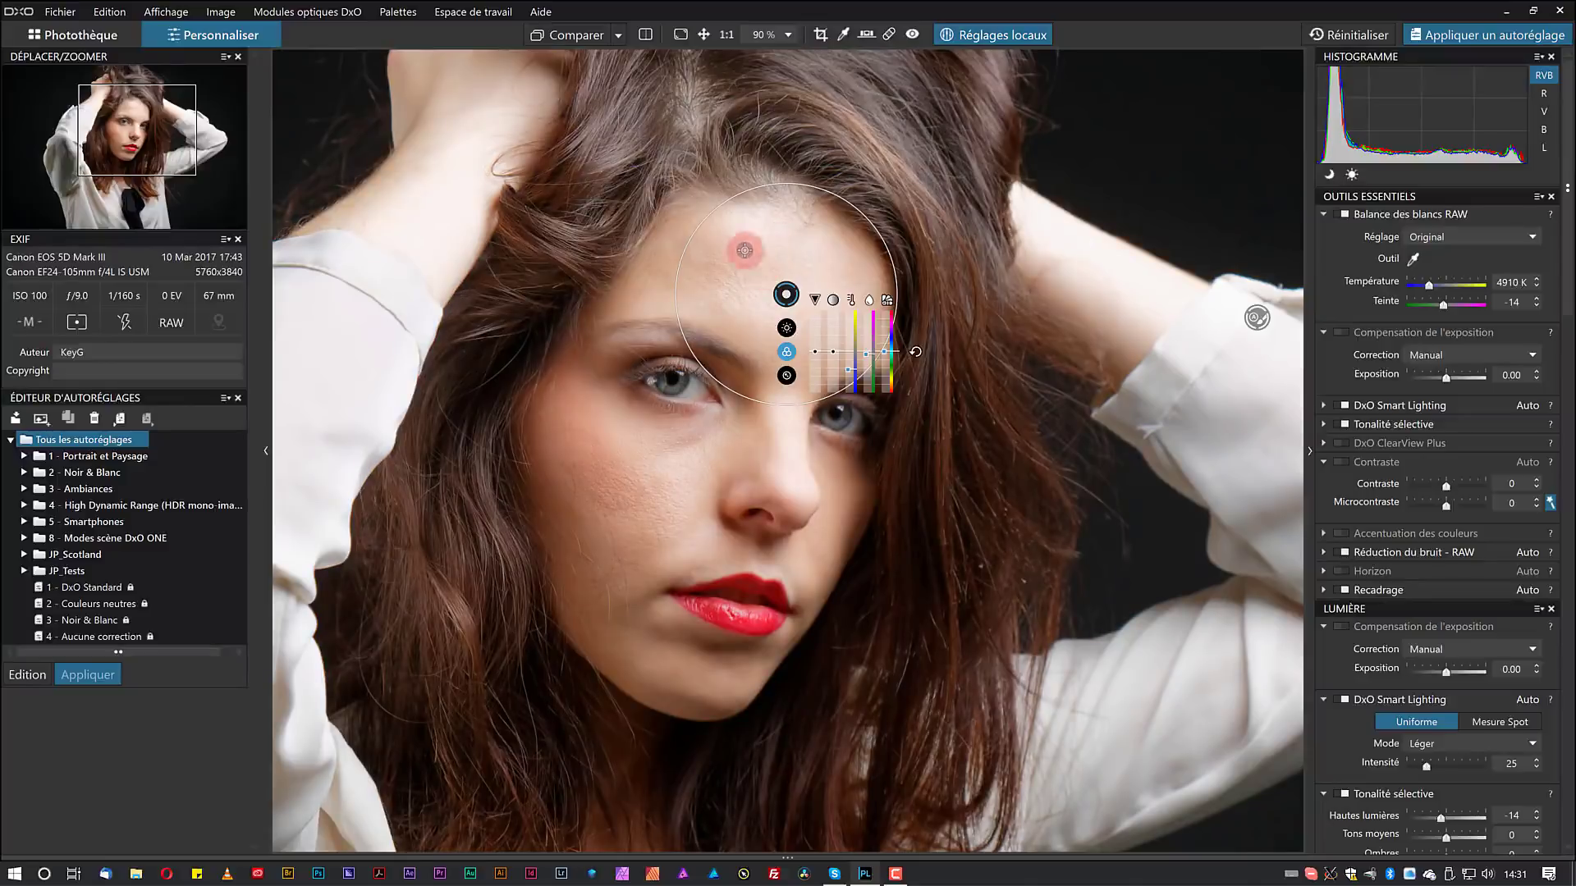
key(m)
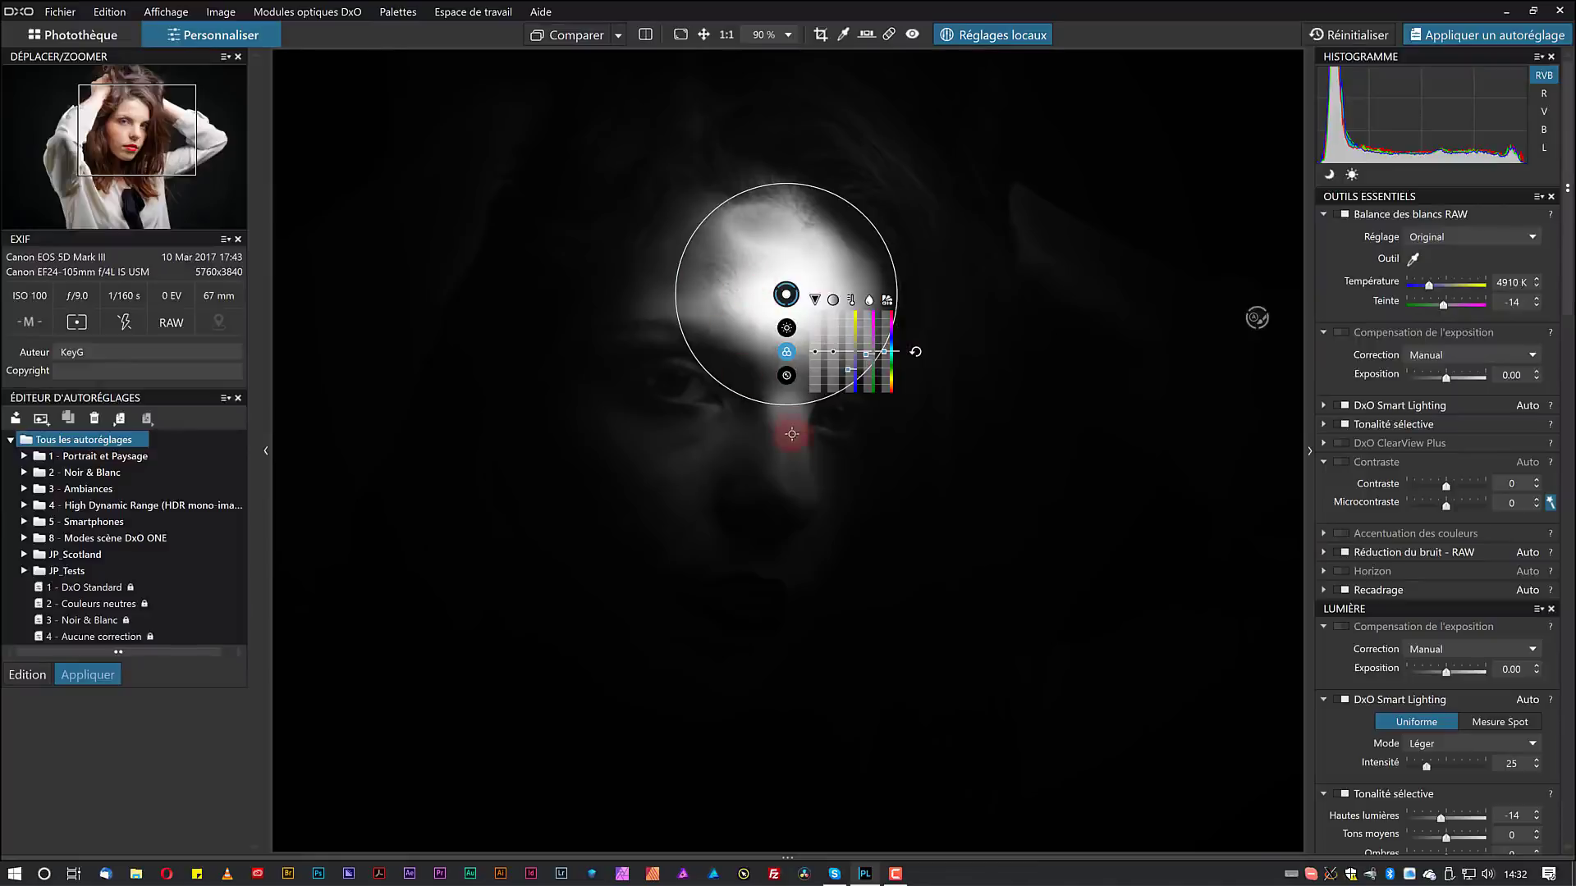
Add control points on the bridge of the nose and the cheek to the same mask, and hide the mask display.
click(790, 422)
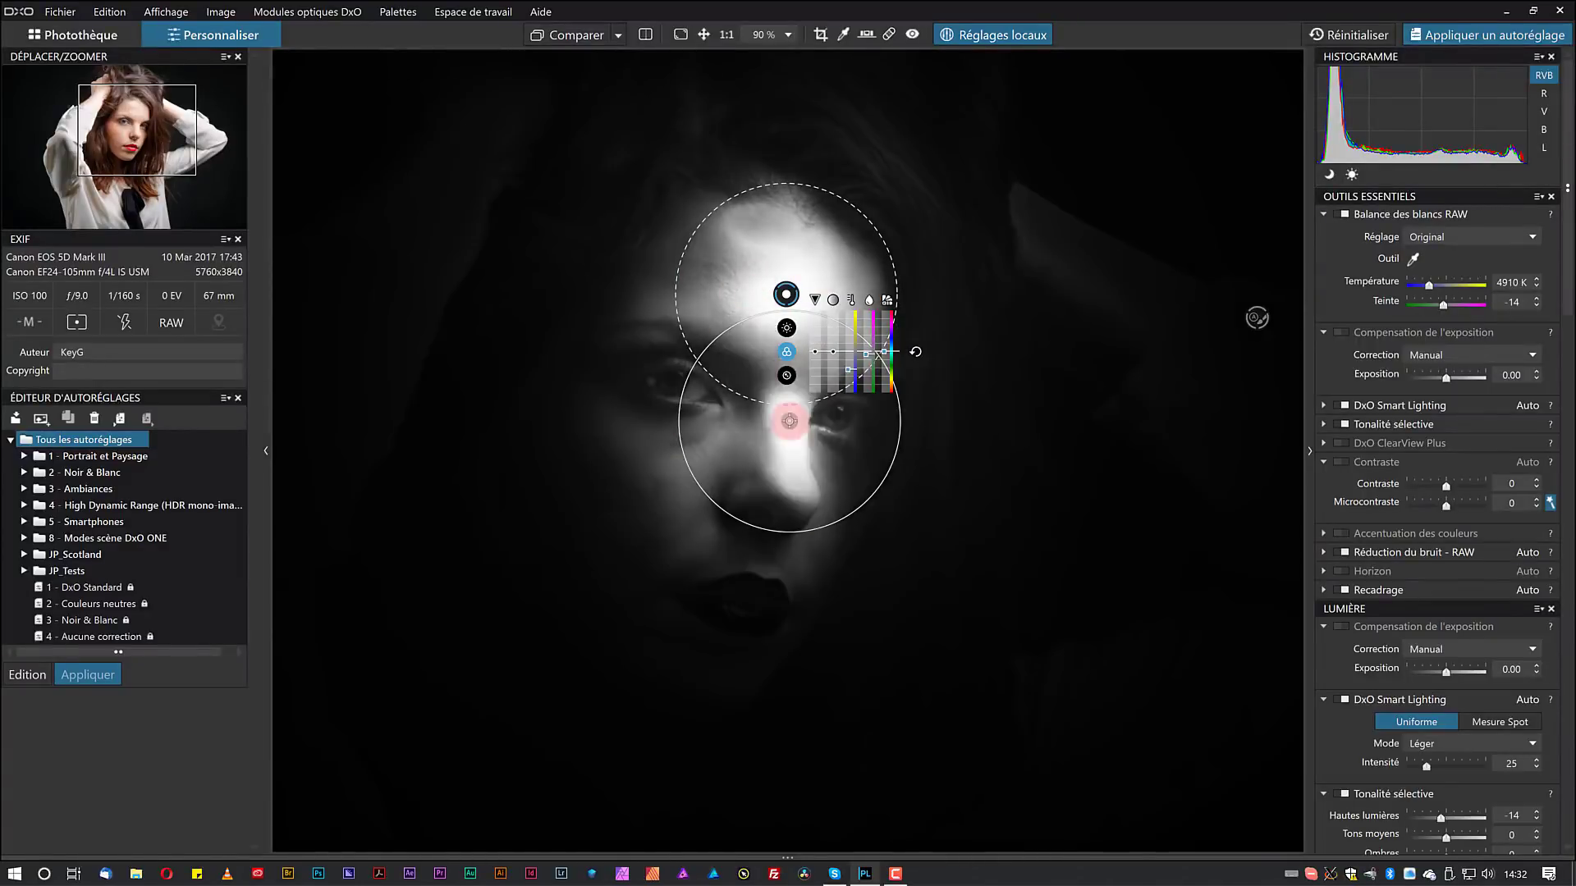
click(676, 472)
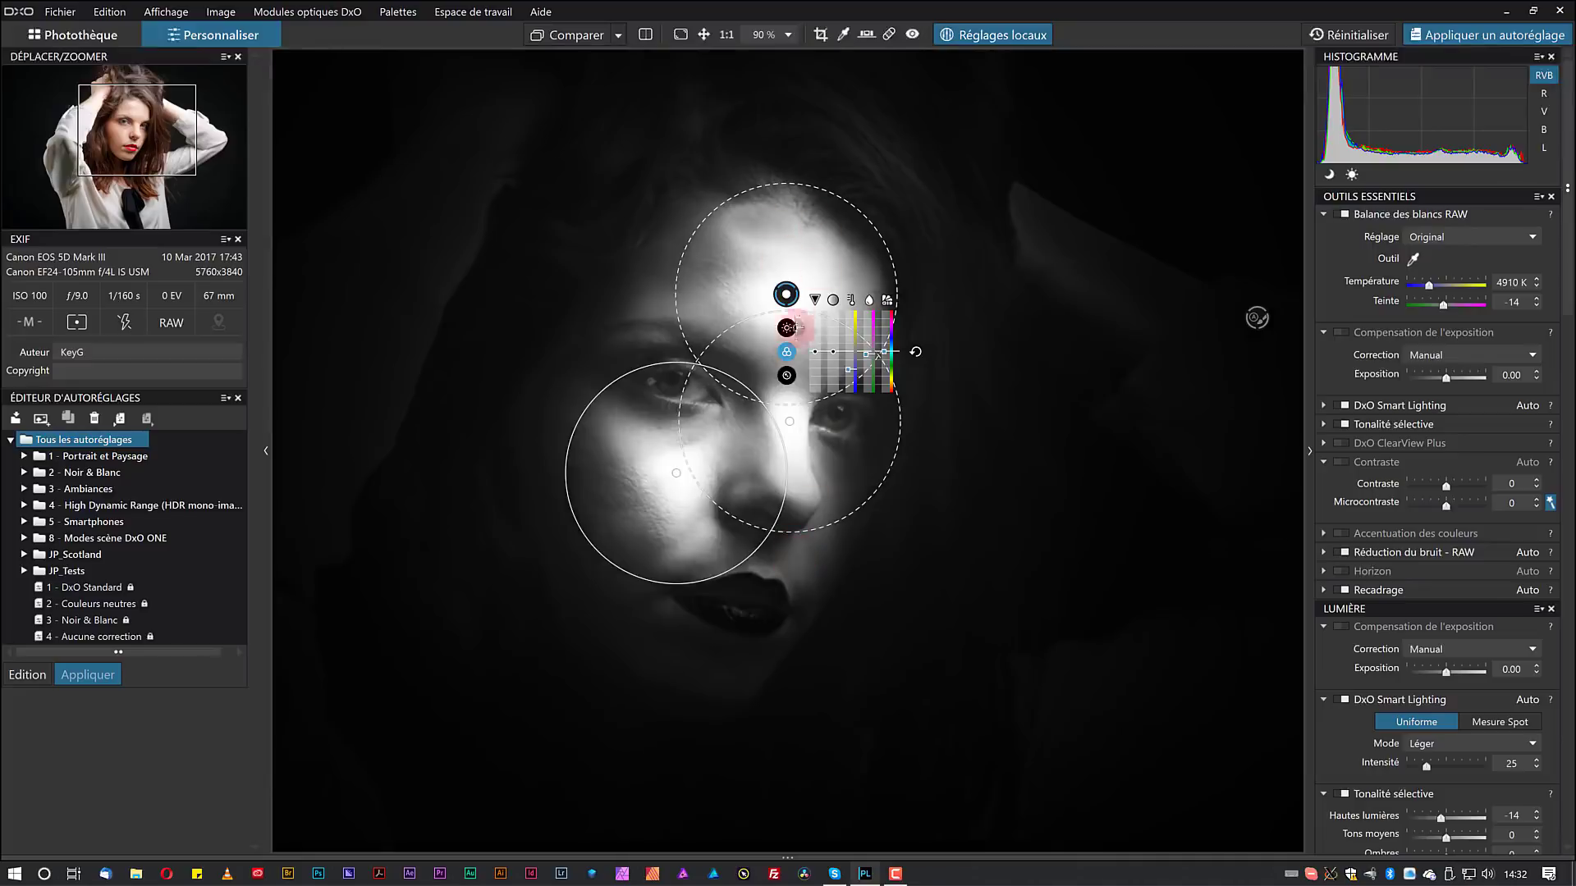
click(786, 298)
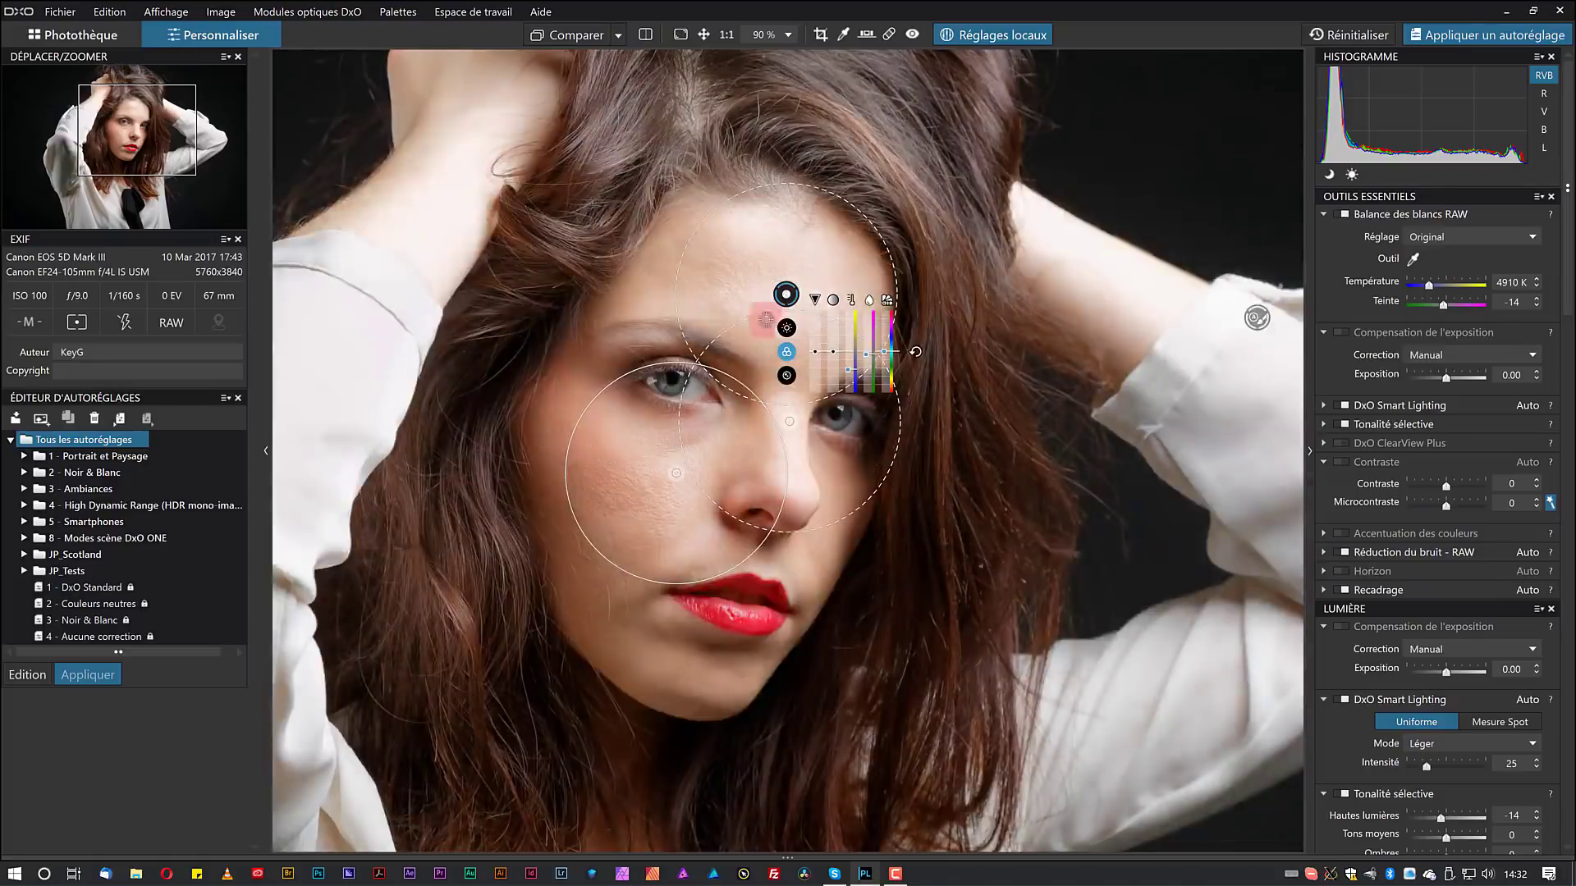
Lower Hautes lumières to about -24 in the light settings of the control-point mask on the face.
scroll(927, 378, up, 2)
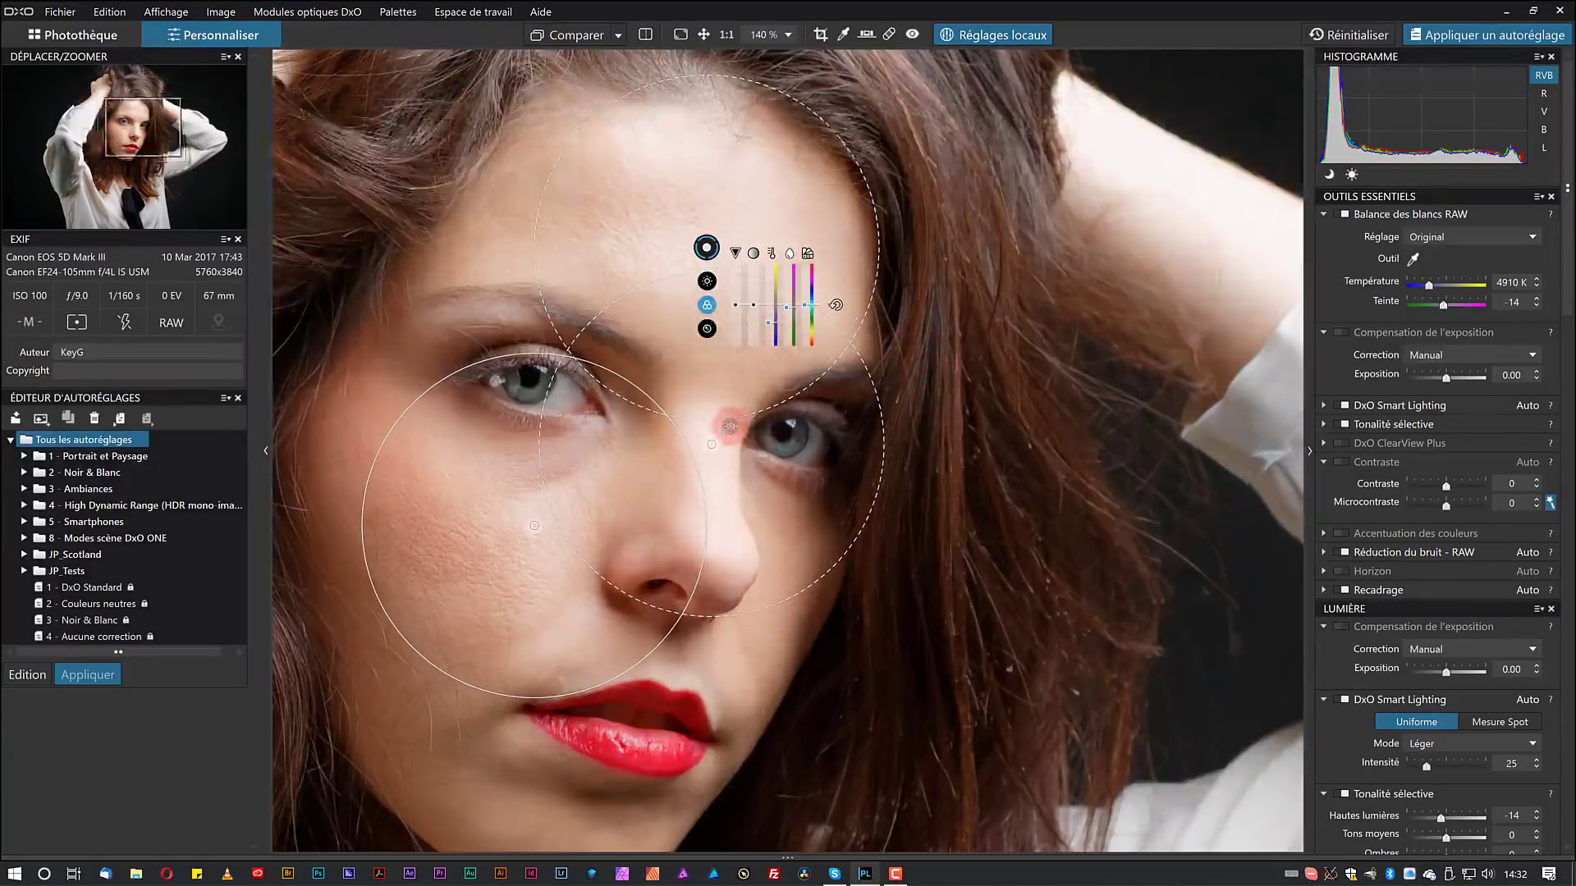
click(706, 282)
click(790, 306)
drag(805, 312, 806, 320)
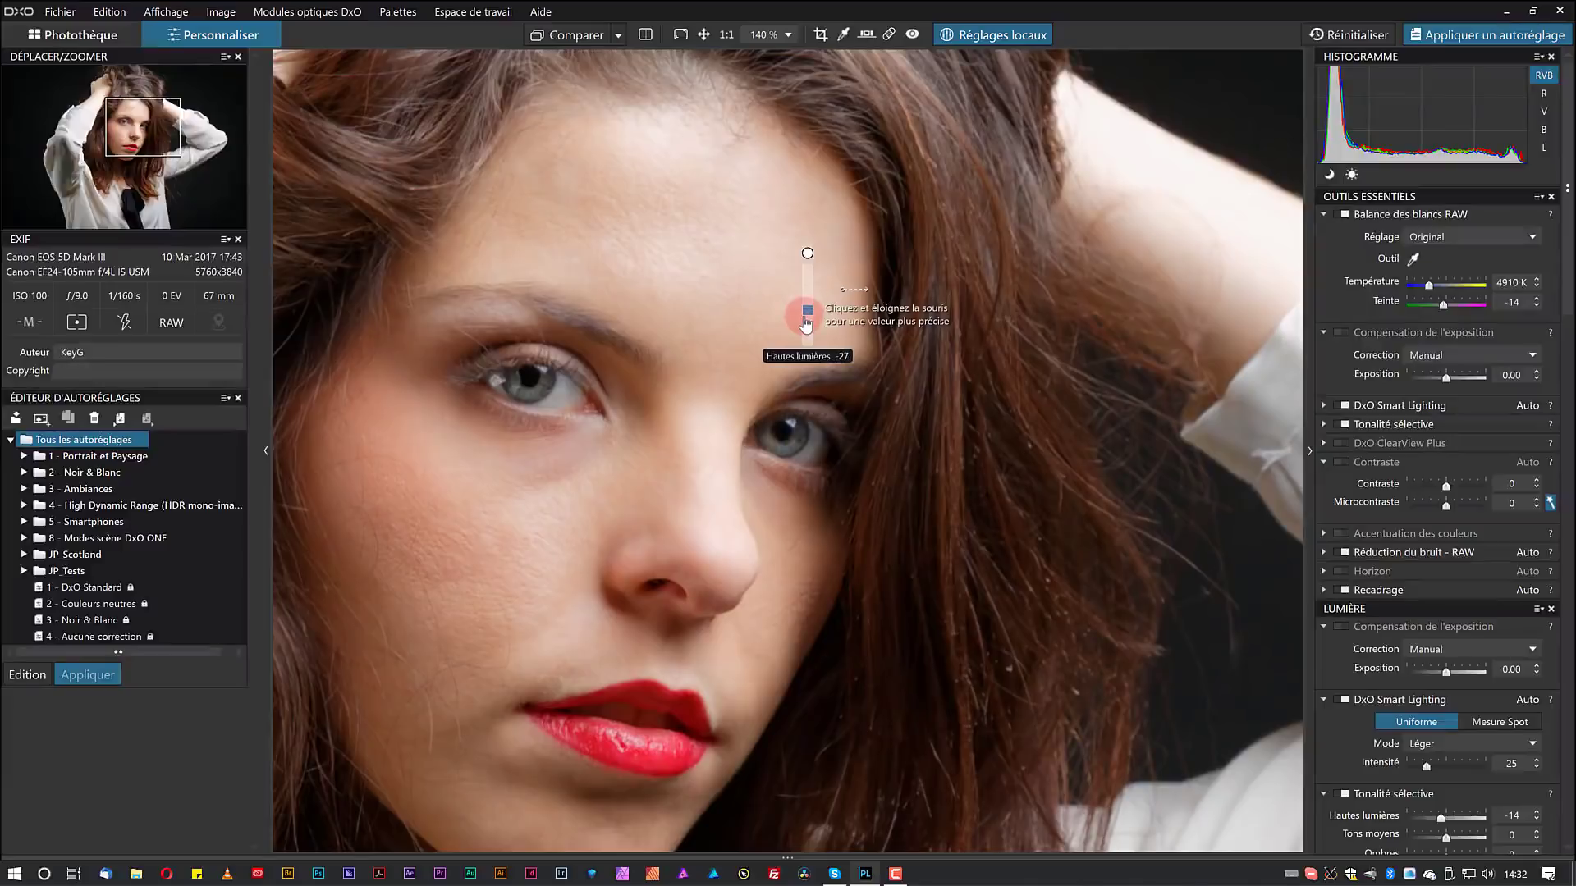
drag(806, 312, 806, 316)
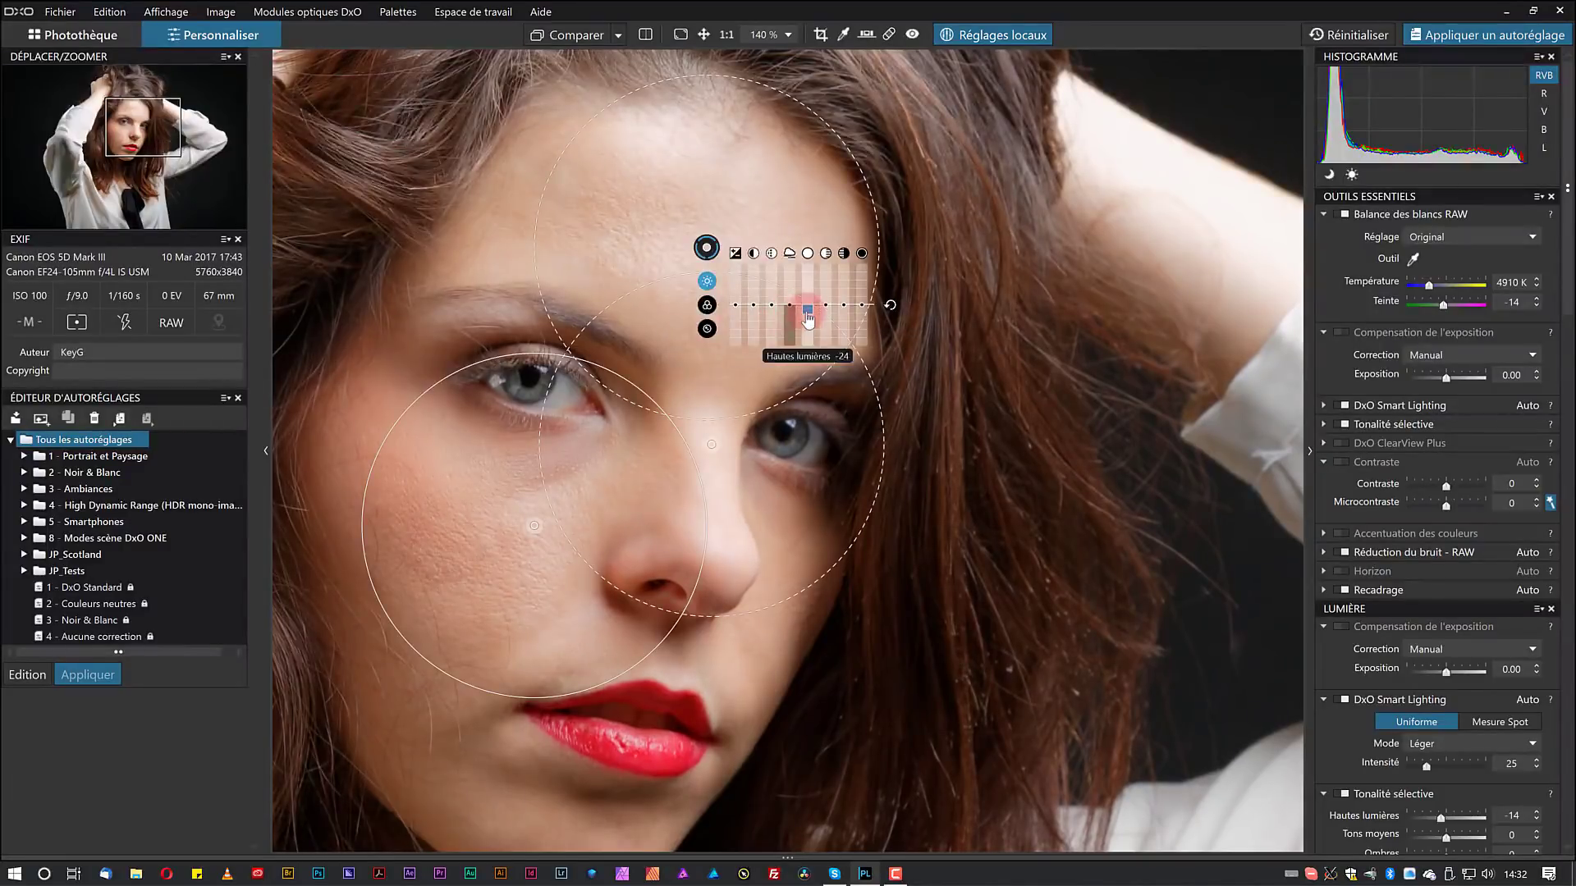
drag(808, 323, 806, 320)
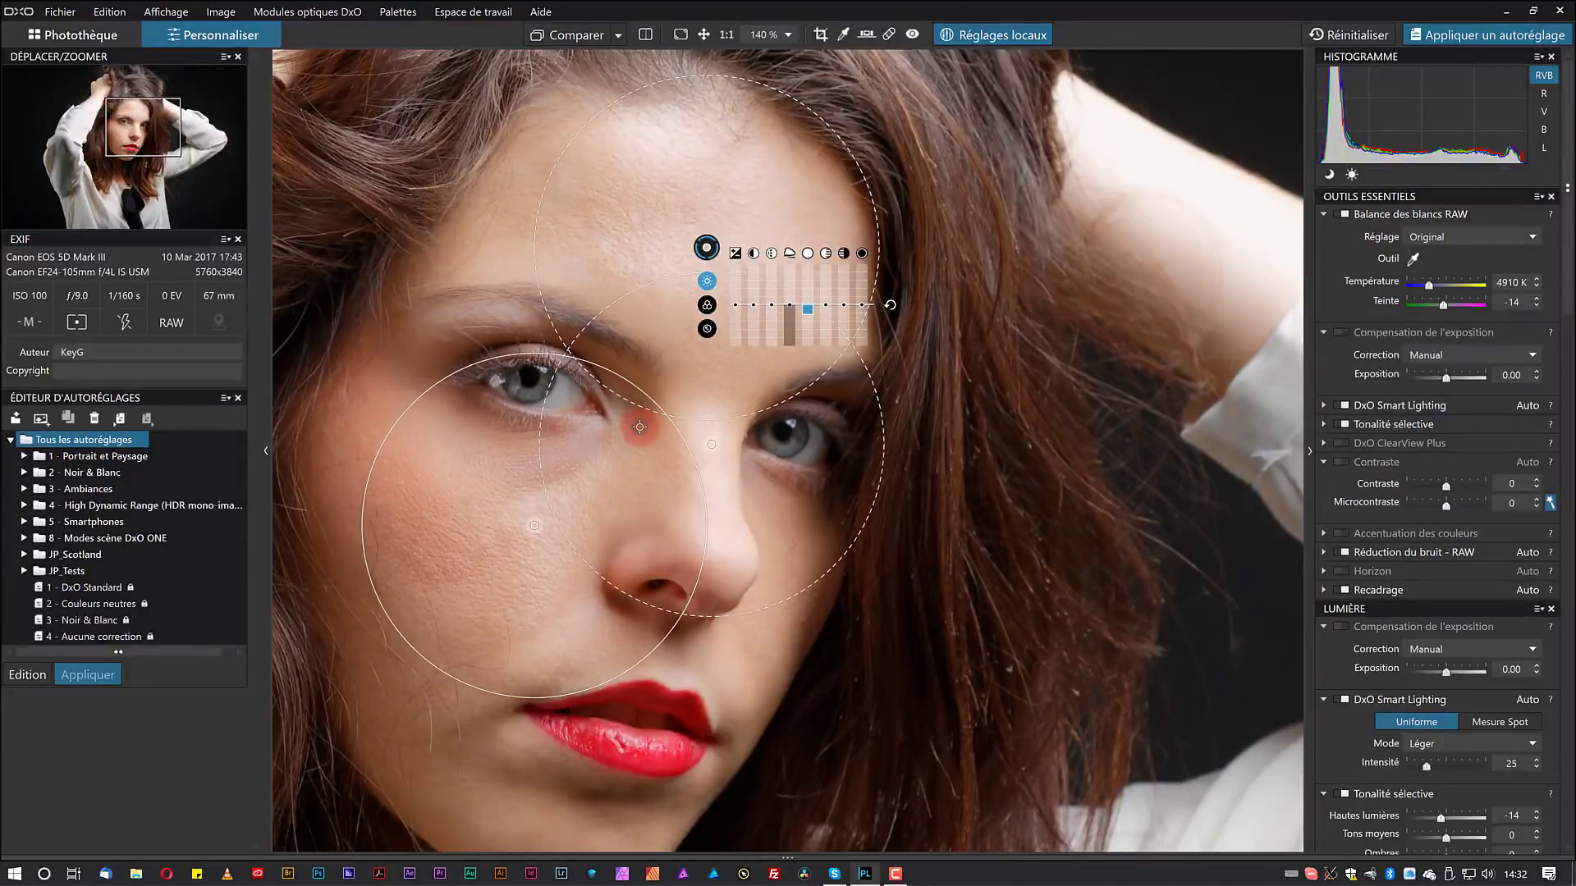
Add control points on the upper forehead and the outer cheek, and lower the mask's highlights further.
click(652, 132)
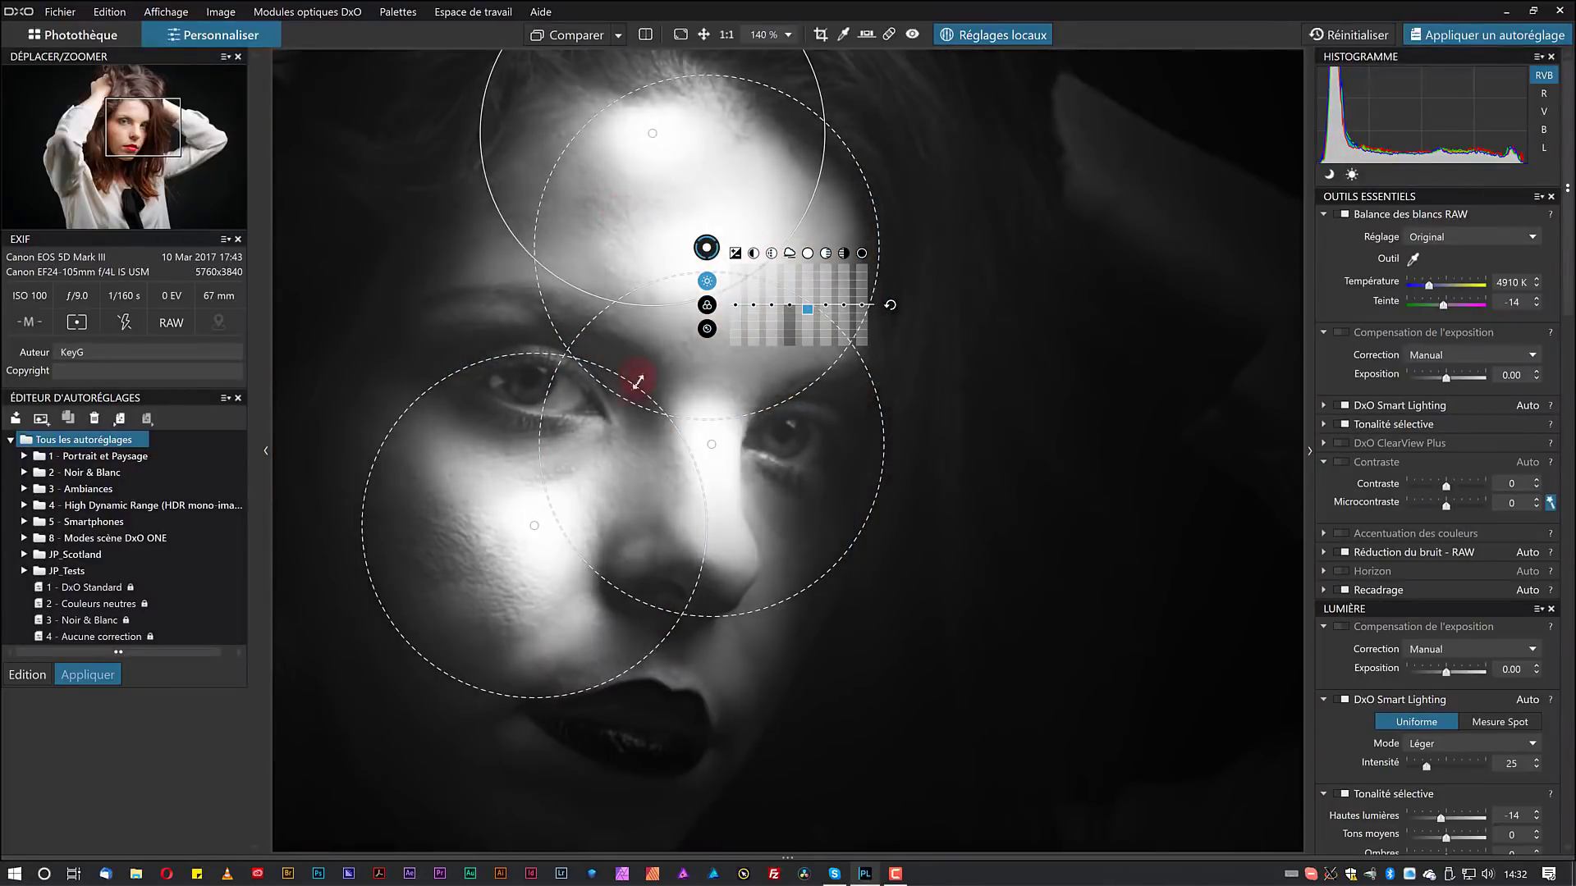
click(486, 521)
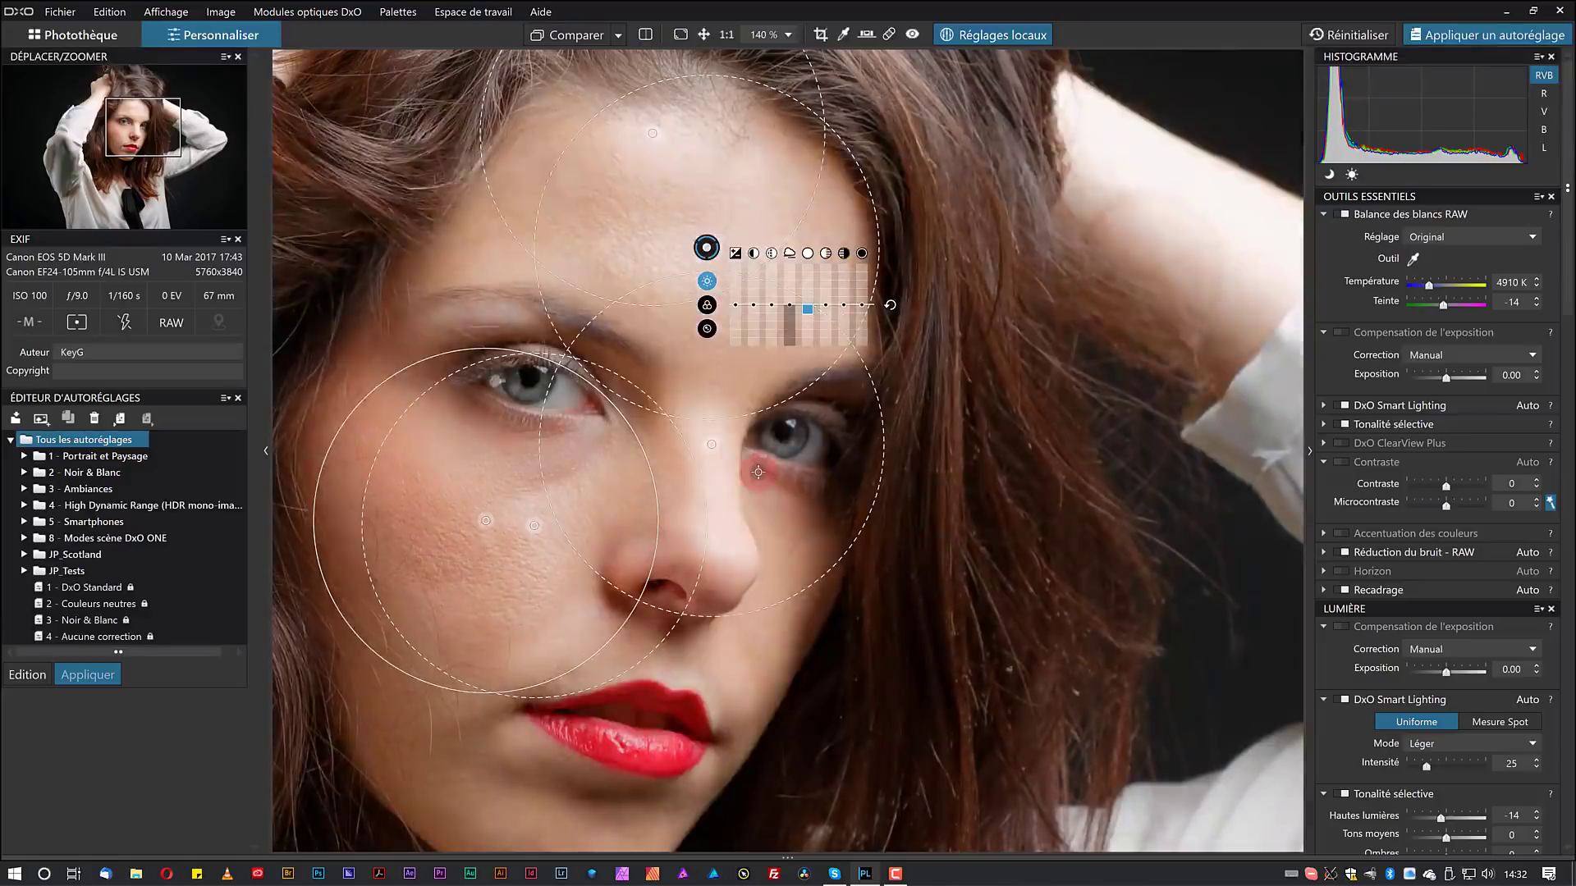
scroll(564, 317, down, 2)
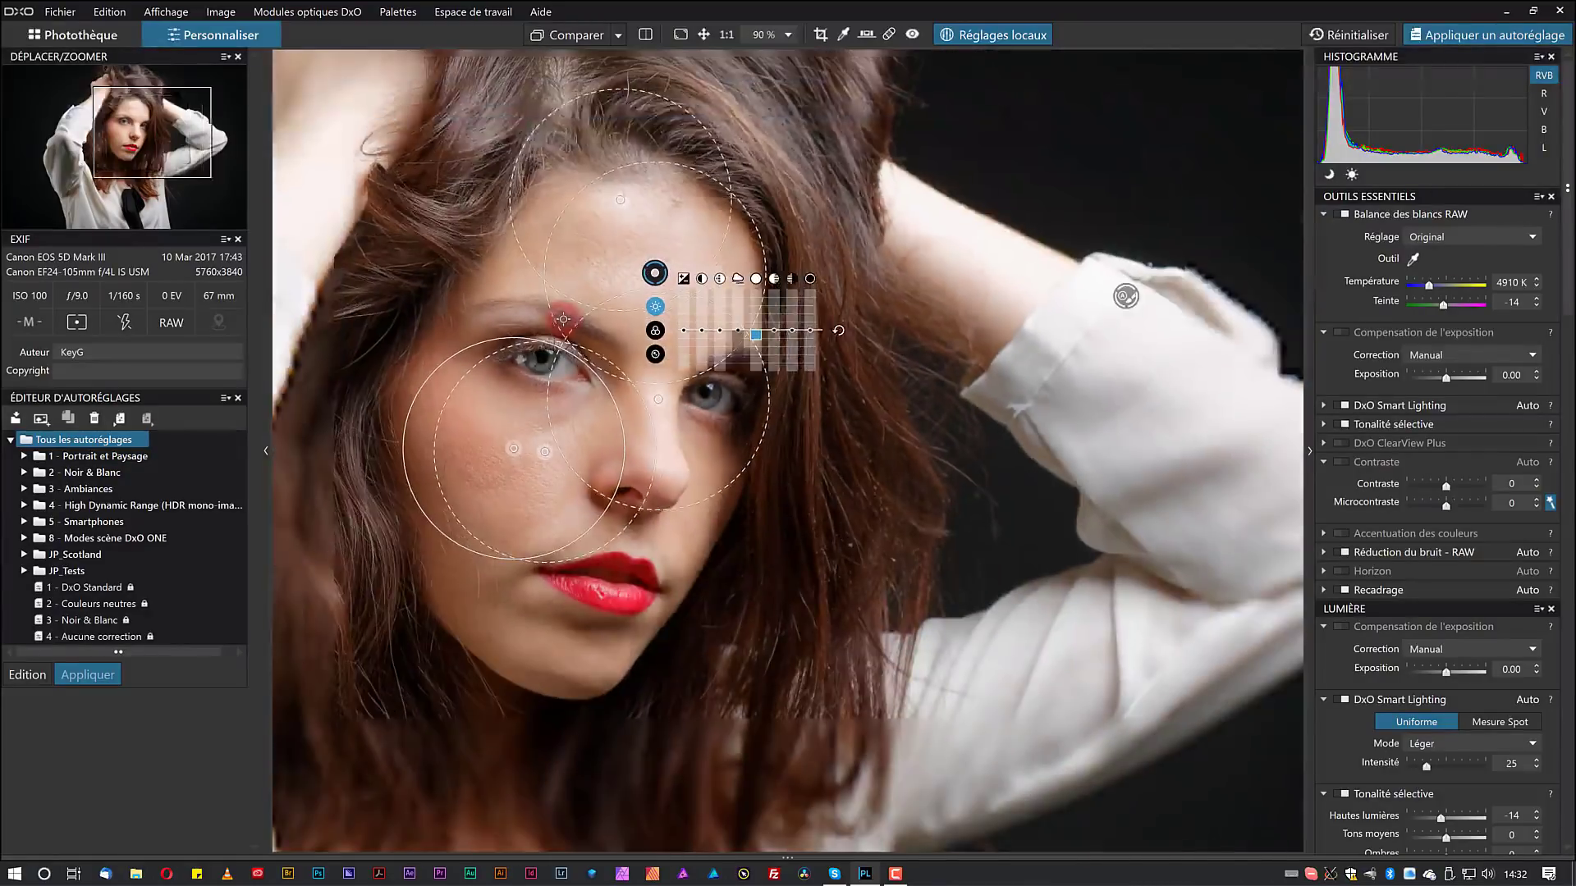
drag(761, 347, 756, 384)
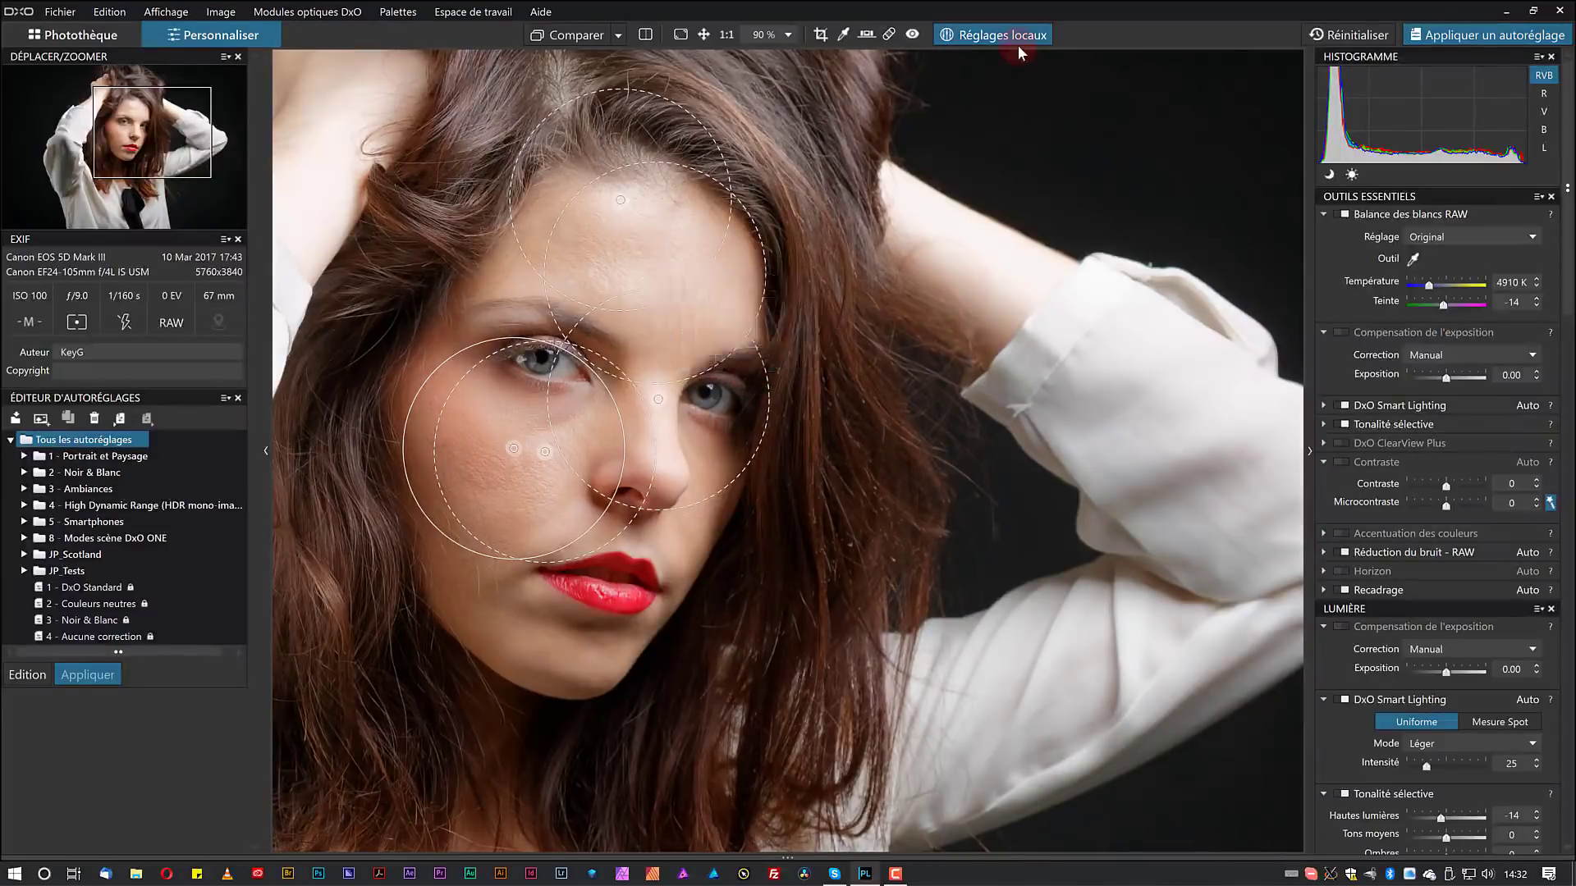
Start a new local mask with the brush, try a stroke on the forehead and reduce the brush size.
right_click(867, 154)
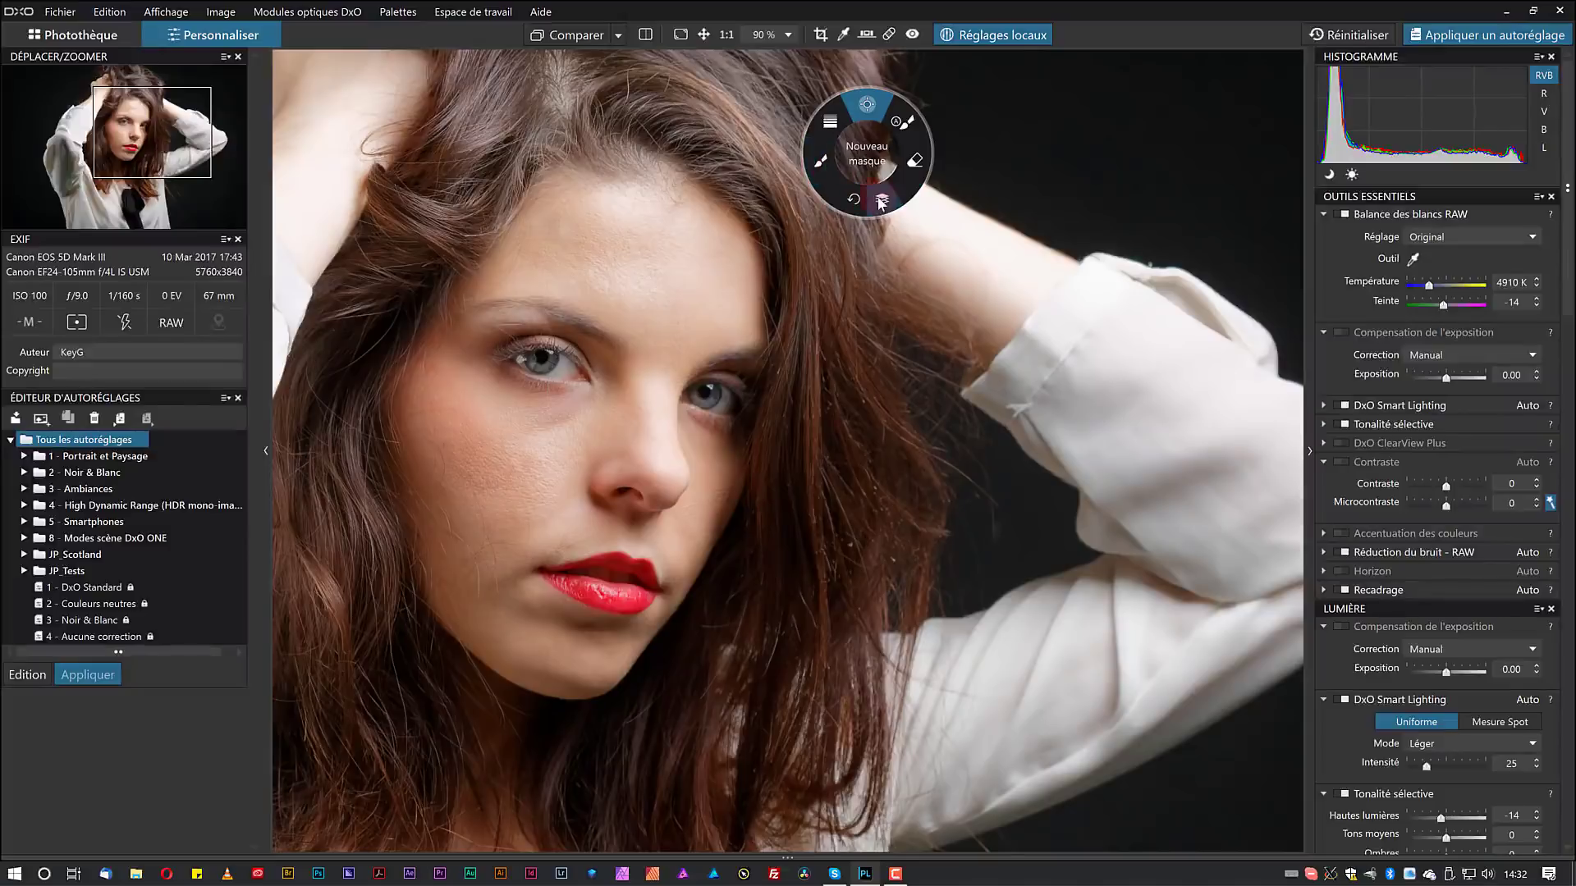
click(825, 164)
right_click(779, 192)
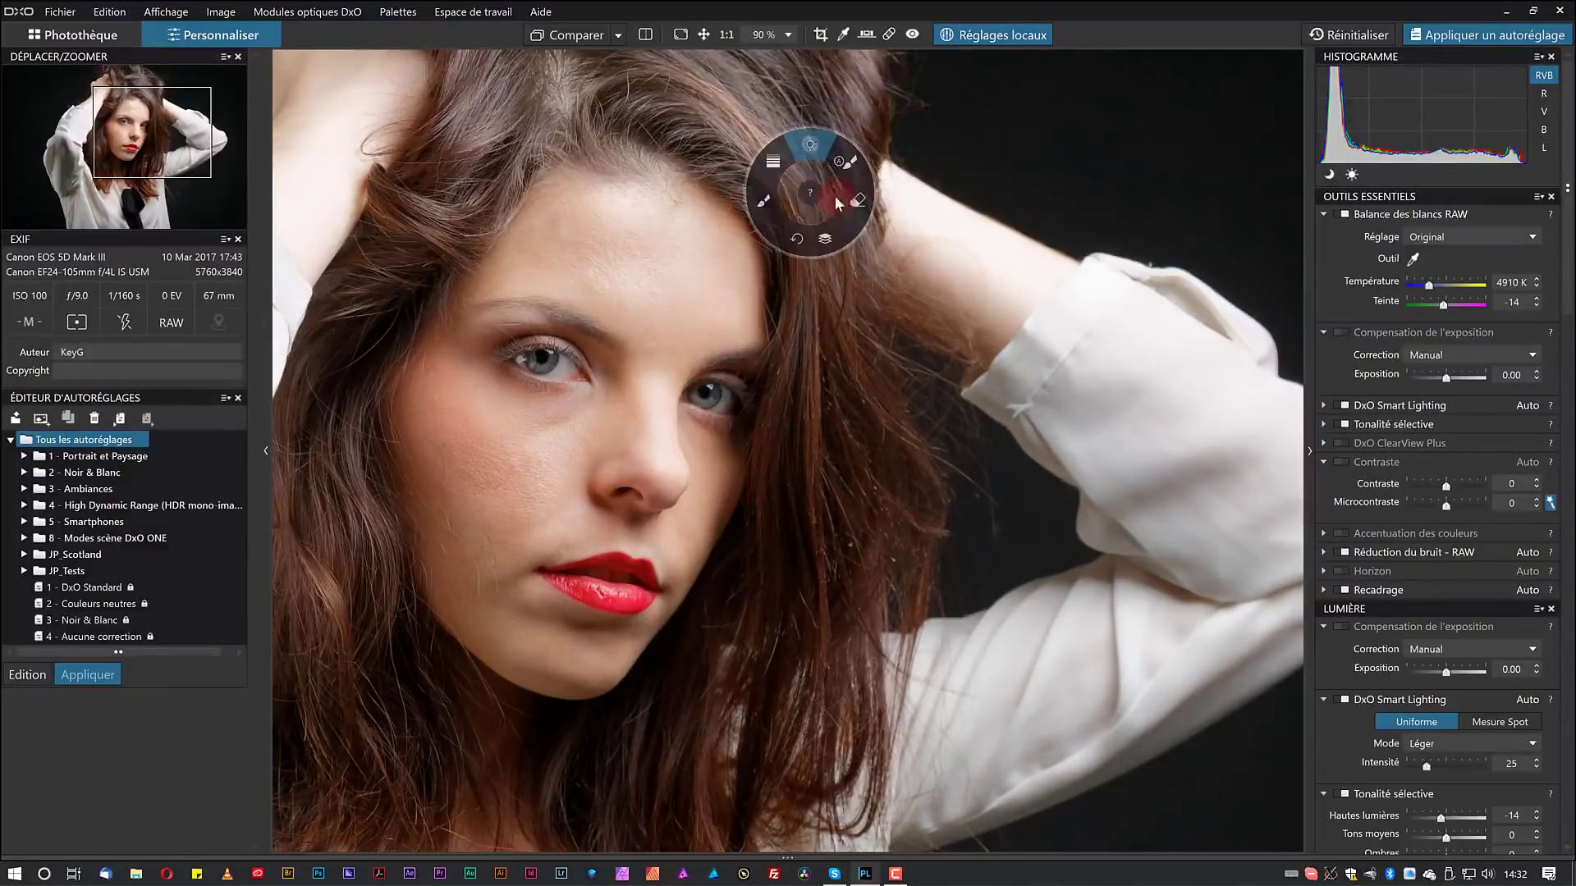
click(771, 199)
drag(679, 236, 615, 257)
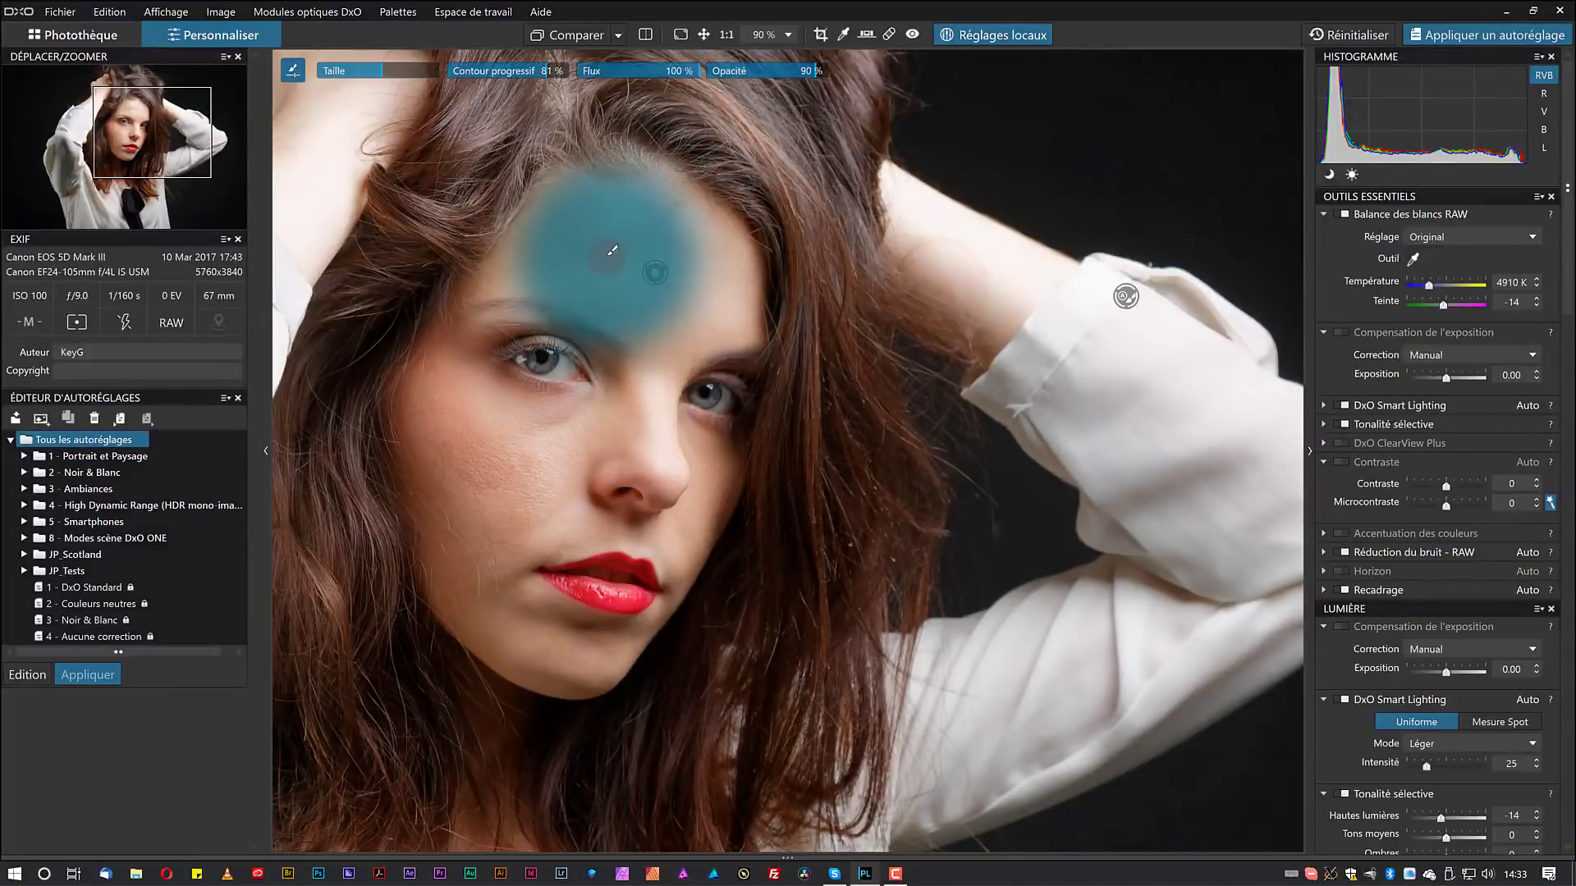
scroll(608, 246, down, 5)
Paint the brush mask over the forehead, nose, cheeks and chin, leaving out the eyes, eyebrows and lips.
mouse_move(596, 233)
mouse_down()
mouse_move(639, 225)
mouse_move(677, 244)
mouse_move(694, 285)
mouse_move(673, 294)
mouse_move(581, 244)
mouse_move(723, 285)
mouse_move(666, 297)
mouse_up()
mouse_move(622, 420)
mouse_down()
mouse_move(545, 444)
mouse_move(577, 437)
mouse_move(466, 410)
mouse_move(537, 444)
mouse_move(486, 453)
mouse_move(452, 421)
mouse_move(536, 510)
mouse_move(645, 412)
mouse_move(673, 338)
mouse_move(649, 426)
mouse_move(653, 408)
mouse_move(706, 468)
mouse_move(685, 535)
mouse_move(677, 478)
mouse_move(679, 496)
mouse_move(626, 494)
mouse_move(671, 480)
mouse_move(565, 533)
mouse_move(673, 533)
mouse_move(593, 503)
mouse_move(511, 528)
mouse_move(456, 486)
mouse_move(546, 601)
mouse_move(616, 633)
mouse_move(609, 648)
mouse_move(557, 655)
mouse_move(508, 610)
mouse_move(462, 541)
mouse_move(447, 449)
mouse_move(473, 567)
mouse_move(523, 622)
mouse_up()
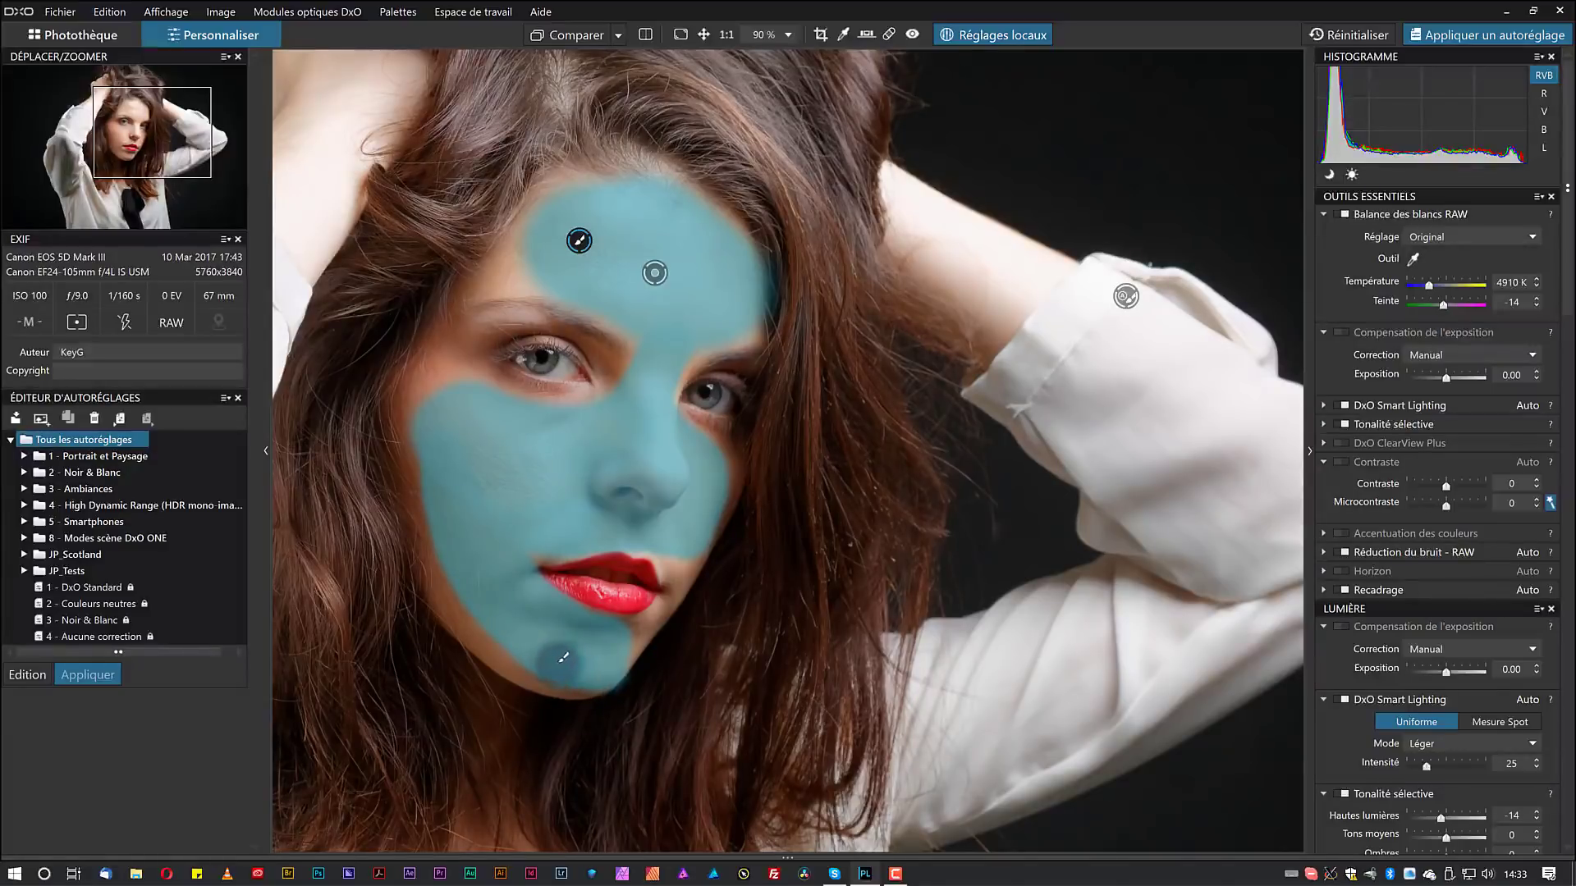
mouse_move(565, 659)
mouse_down()
mouse_move(471, 580)
mouse_move(453, 533)
mouse_move(443, 349)
mouse_move(455, 371)
mouse_move(550, 411)
mouse_move(630, 388)
mouse_up()
mouse_move(531, 215)
mouse_down()
mouse_move(503, 272)
mouse_move(722, 310)
mouse_up()
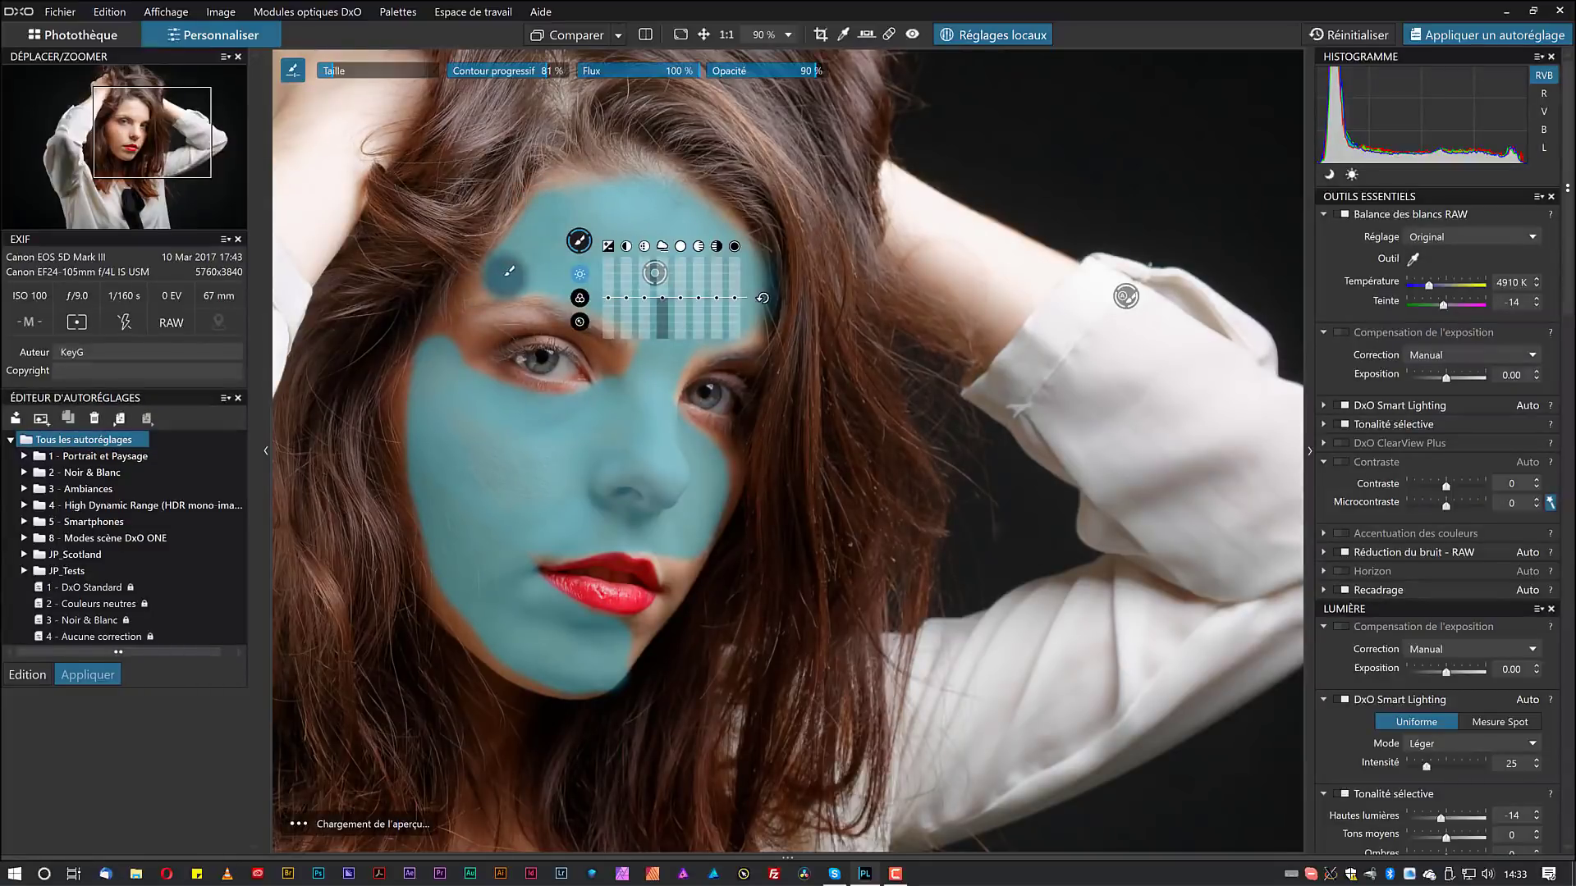
Fill the face brush mask out to the cheek and jaw edges, and erase the excess with the eraser.
mouse_move(447, 344)
mouse_down()
mouse_move(452, 504)
mouse_move(503, 636)
mouse_move(561, 660)
mouse_move(465, 595)
mouse_move(459, 552)
mouse_move(505, 427)
mouse_move(512, 496)
mouse_move(592, 449)
mouse_move(549, 417)
mouse_move(436, 412)
mouse_move(722, 460)
mouse_move(663, 554)
mouse_up()
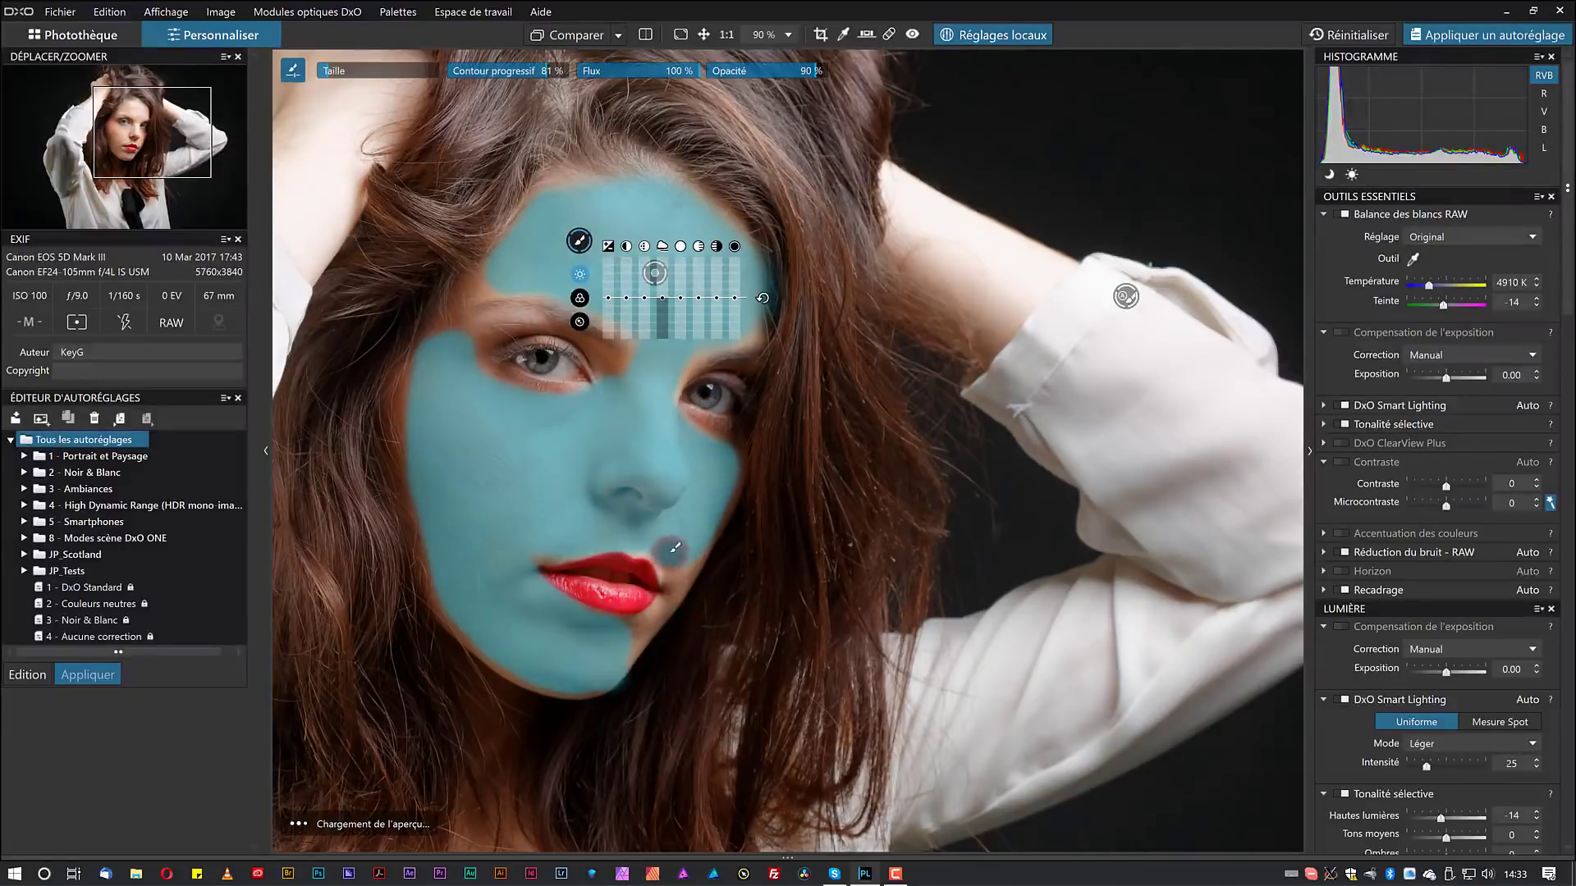
mouse_move(692, 545)
mouse_down()
mouse_move(630, 654)
mouse_move(712, 544)
mouse_up()
mouse_move(735, 465)
mouse_down()
mouse_move(789, 407)
mouse_move(826, 415)
mouse_move(770, 473)
mouse_move(642, 696)
mouse_up()
right_click(788, 417)
click(830, 419)
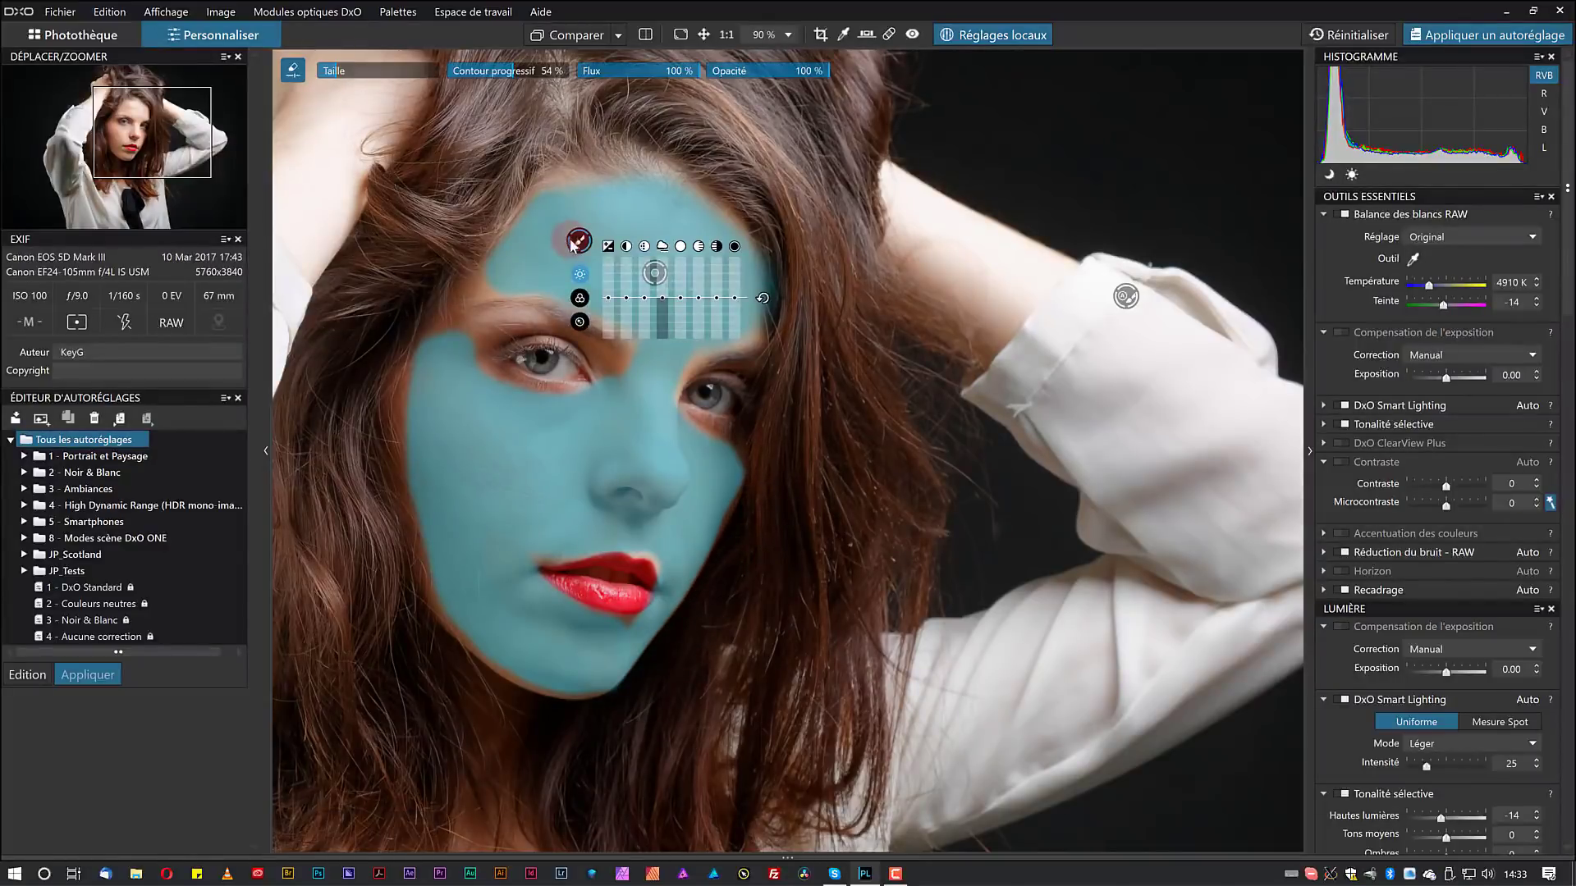
Lower Microcontraste on the face brush mask to slightly below -49, and reduce Hautes lumières slightly.
scroll(519, 224, up, 3)
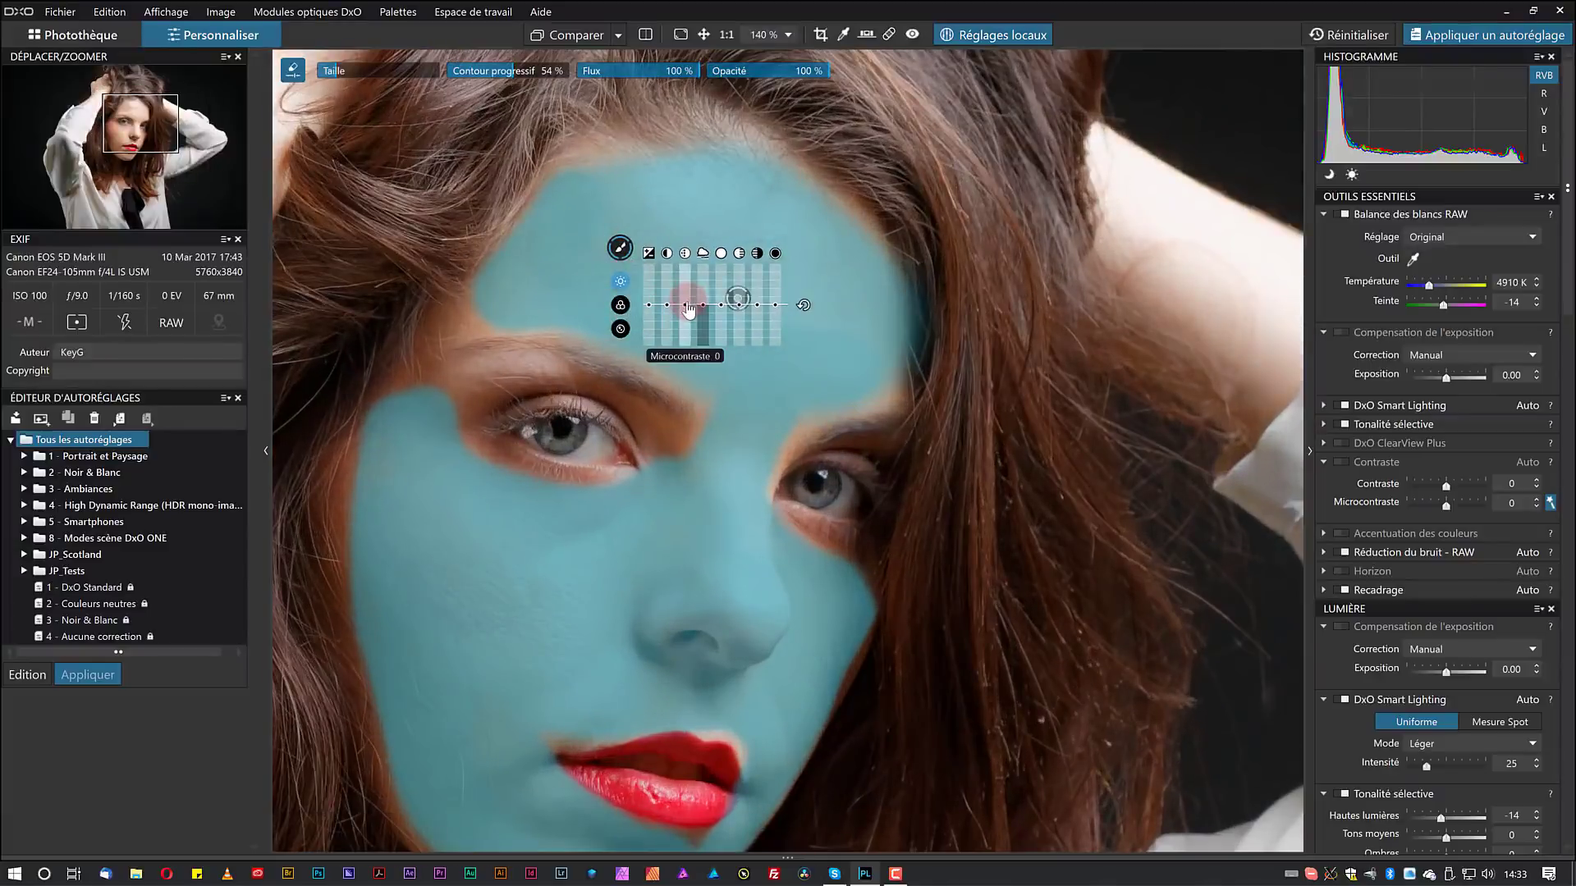
drag(687, 310, 688, 326)
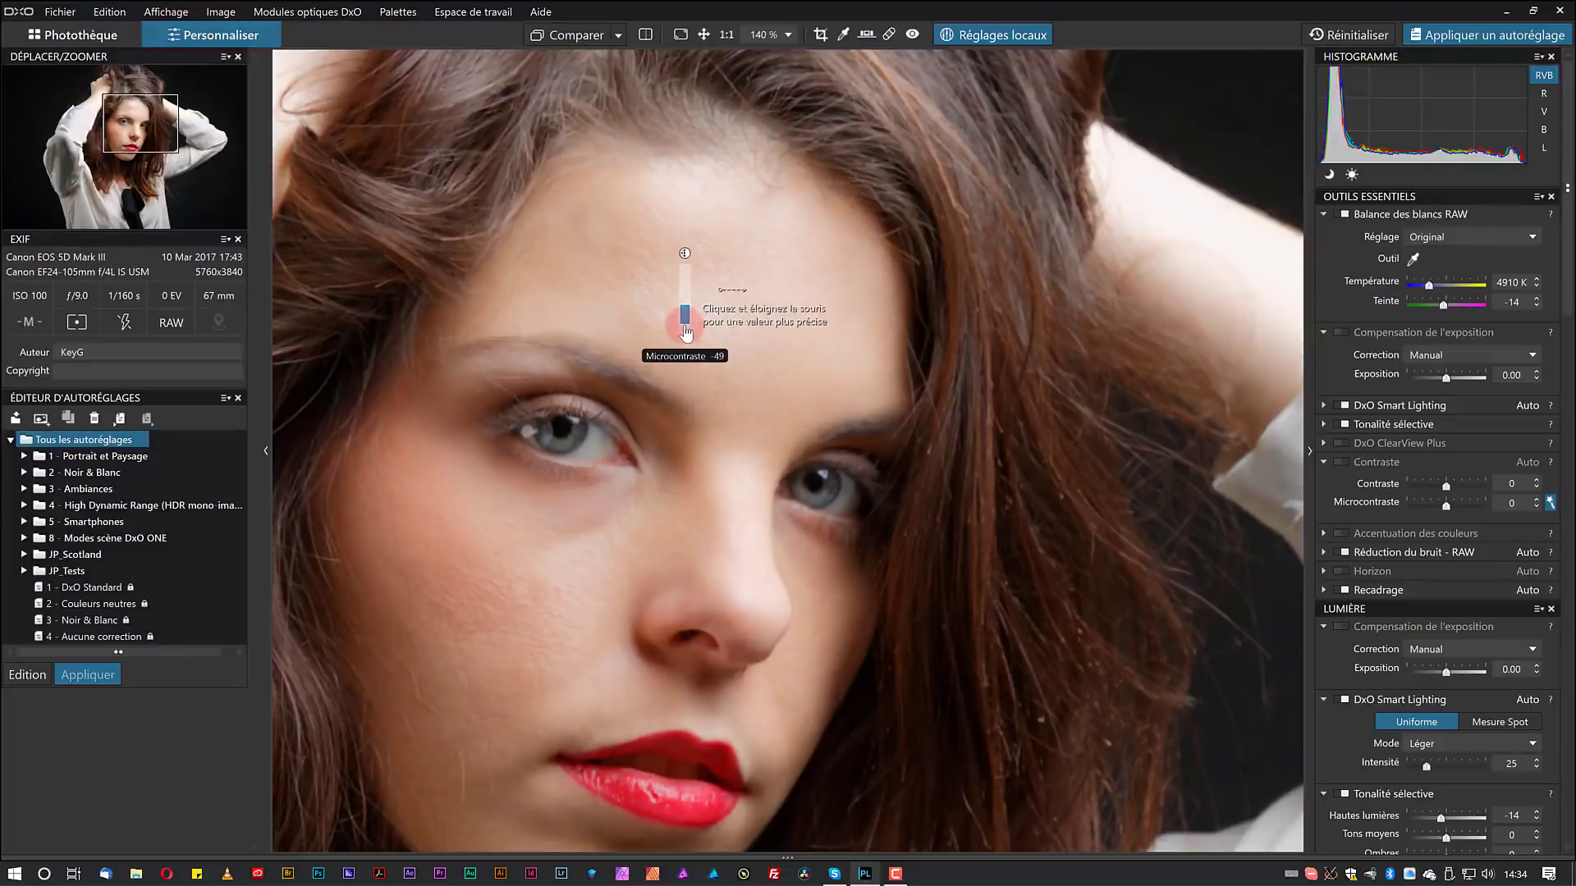
drag(686, 332, 686, 333)
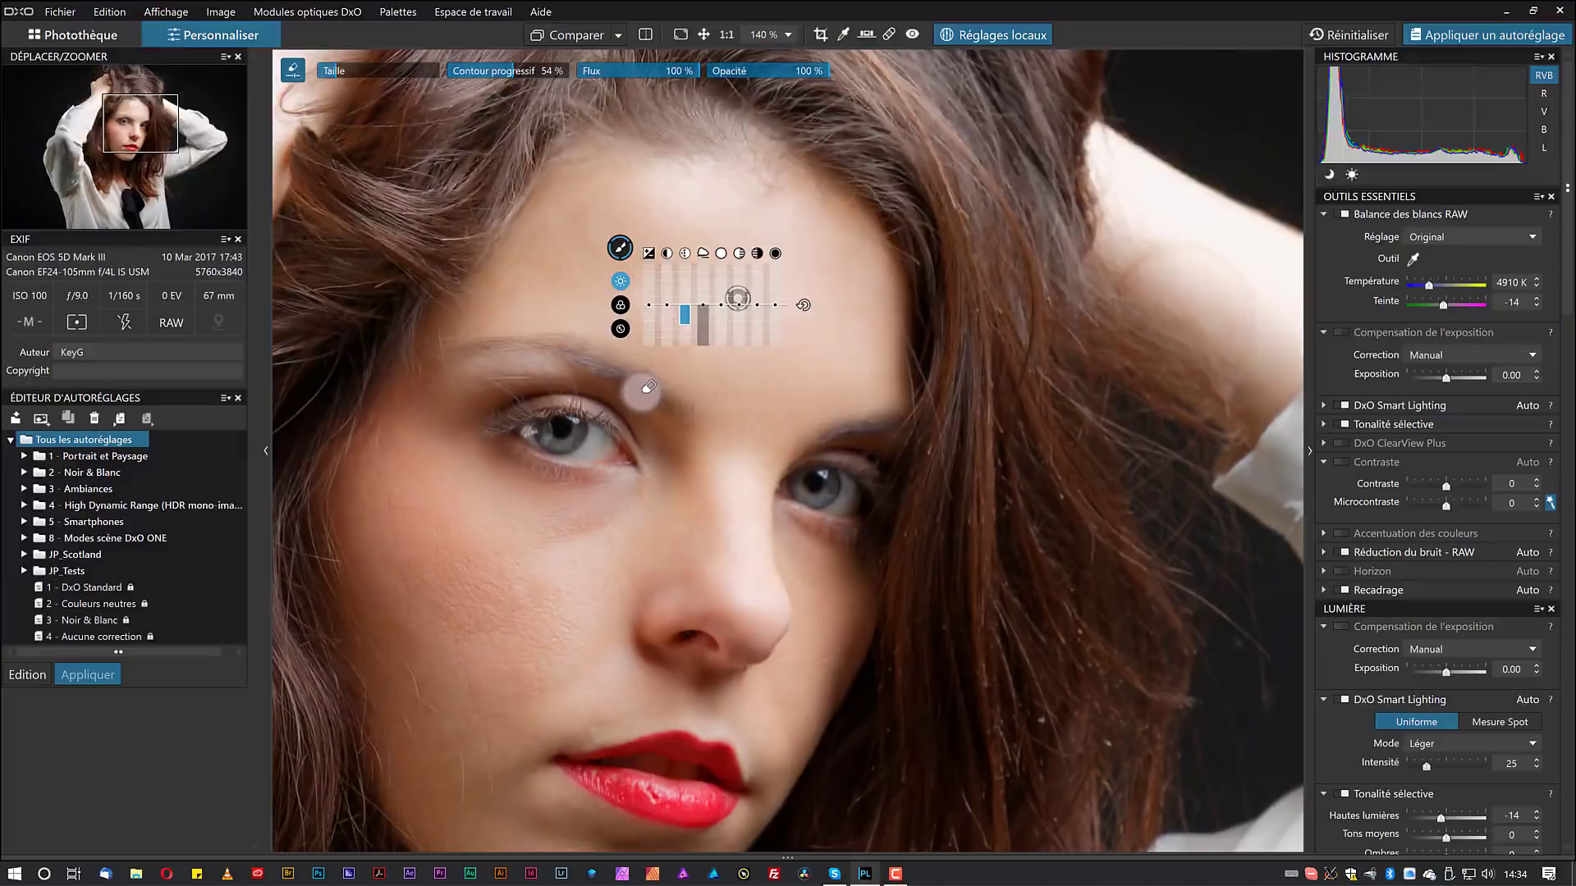
drag(685, 323, 686, 327)
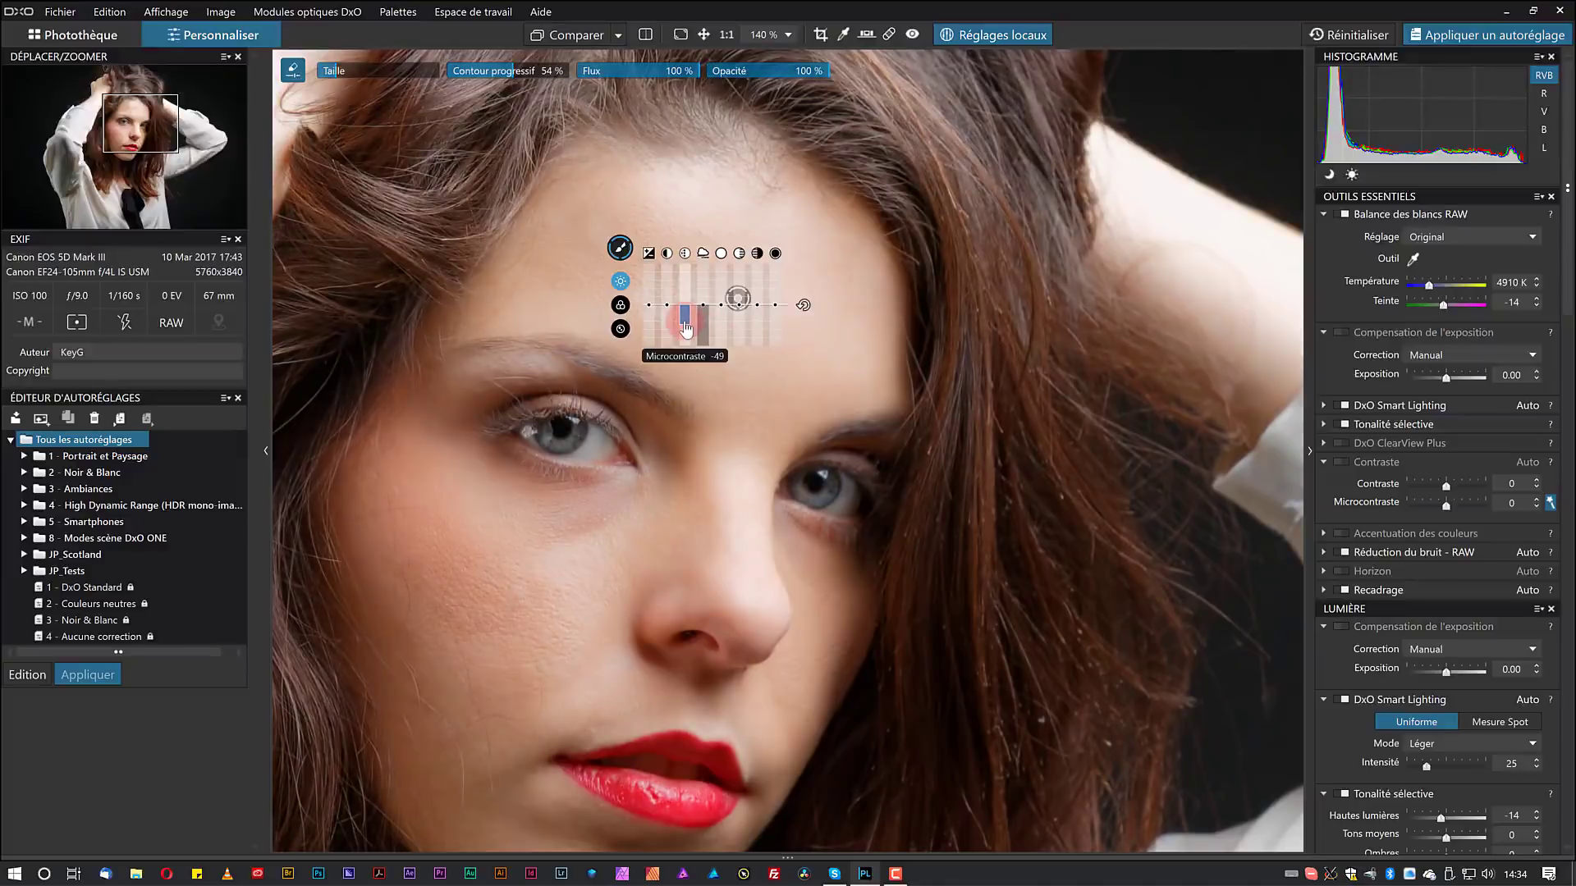
drag(686, 328, 686, 340)
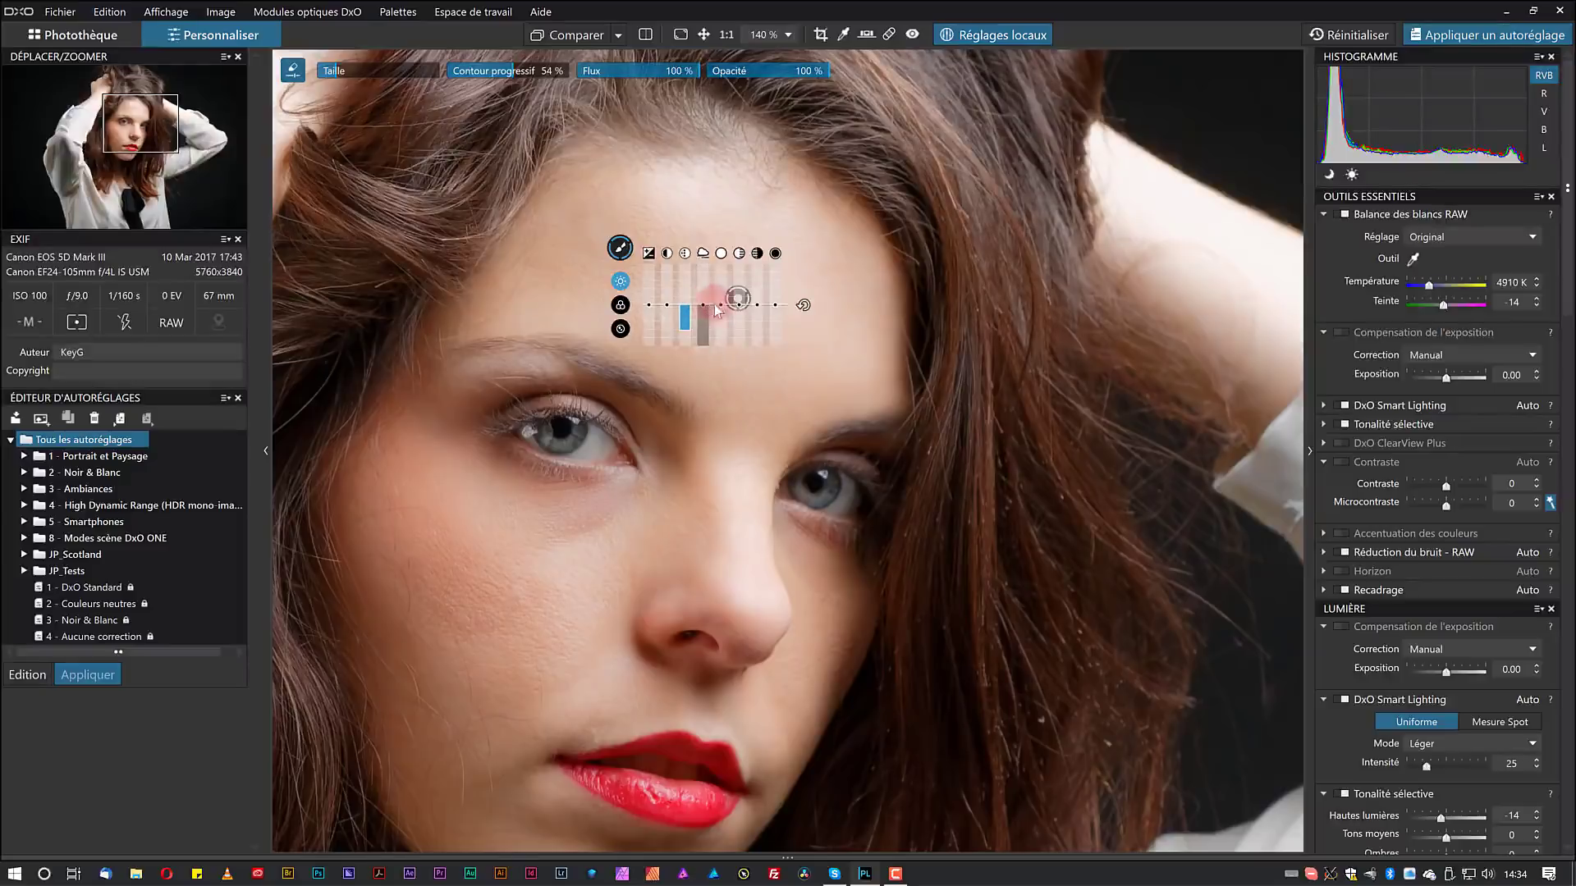
drag(723, 312, 722, 315)
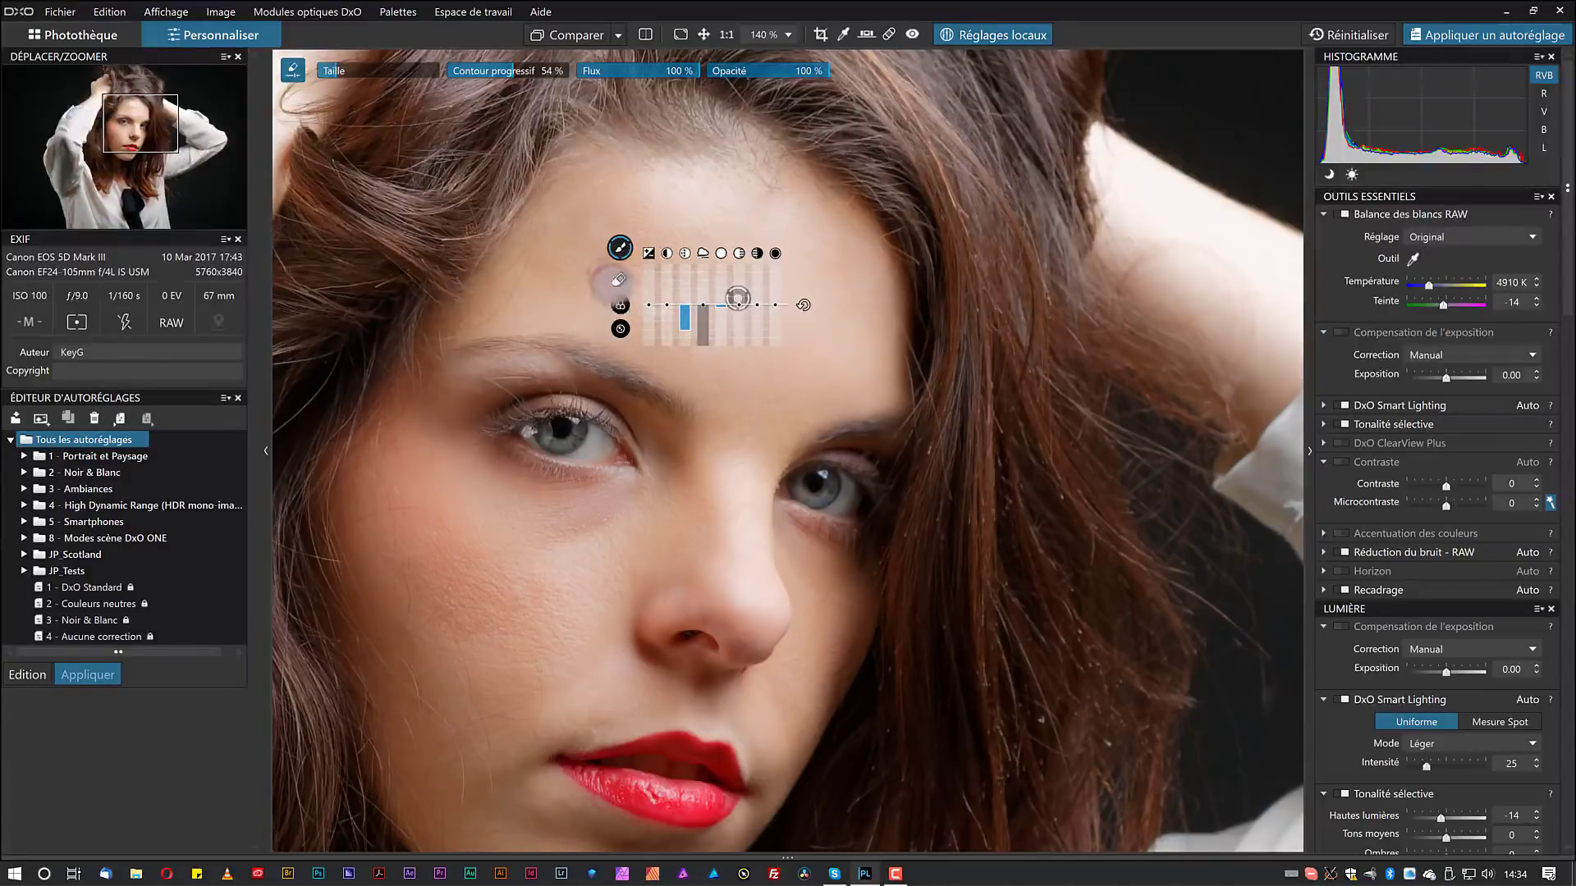
Paint a new brush mask over the forehead and both cheeks with a larger brush, and lower its Microcontraste.
right_click(707, 202)
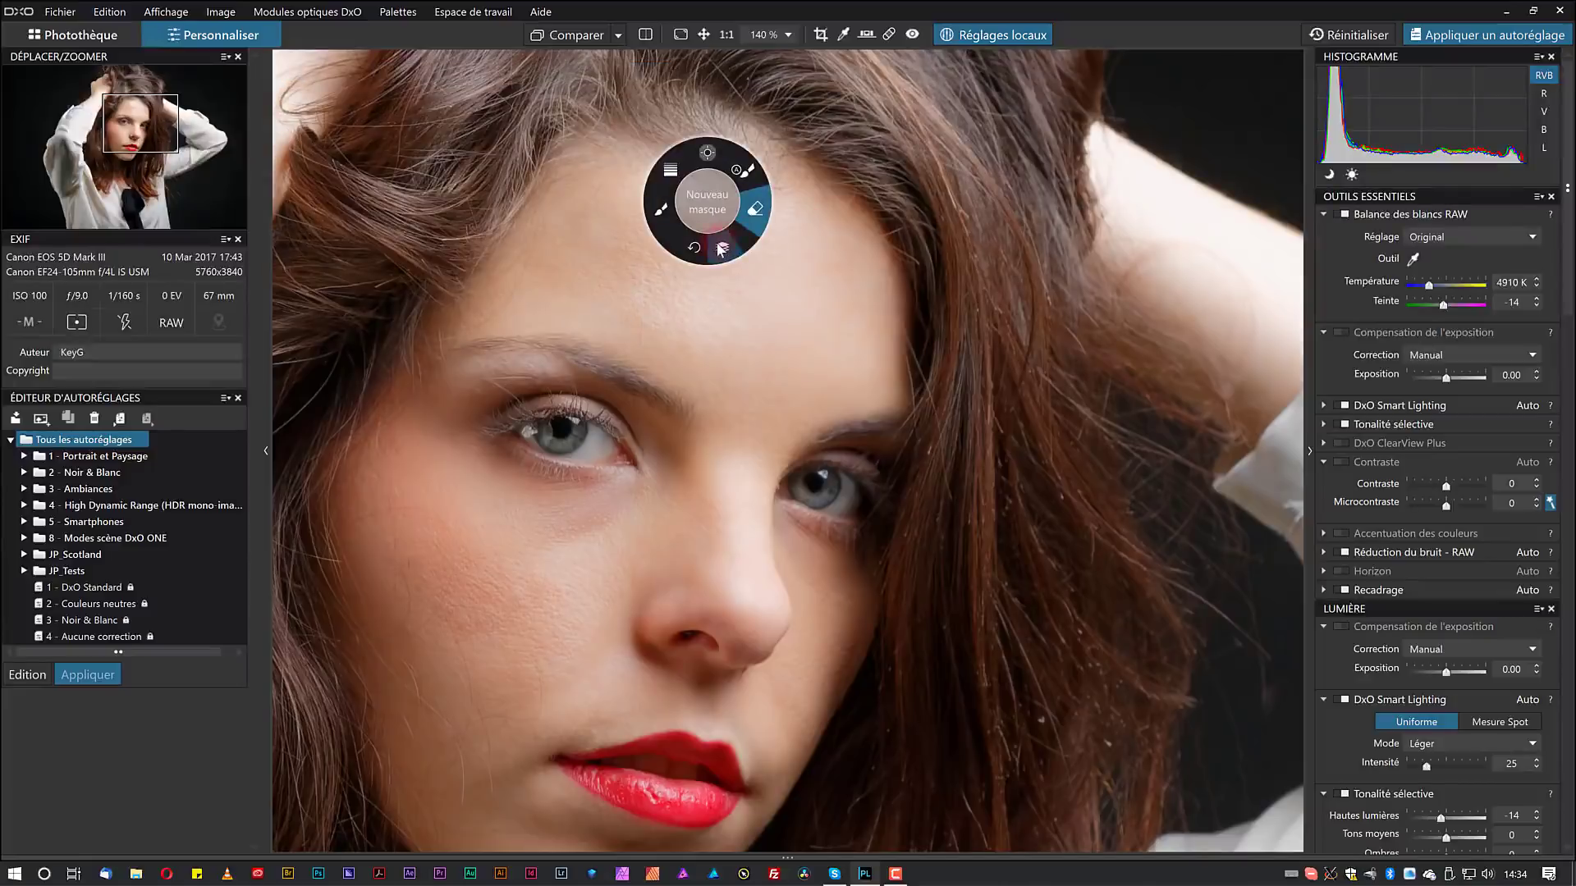
click(721, 249)
right_click(679, 226)
click(711, 189)
scroll(710, 210, up, 10)
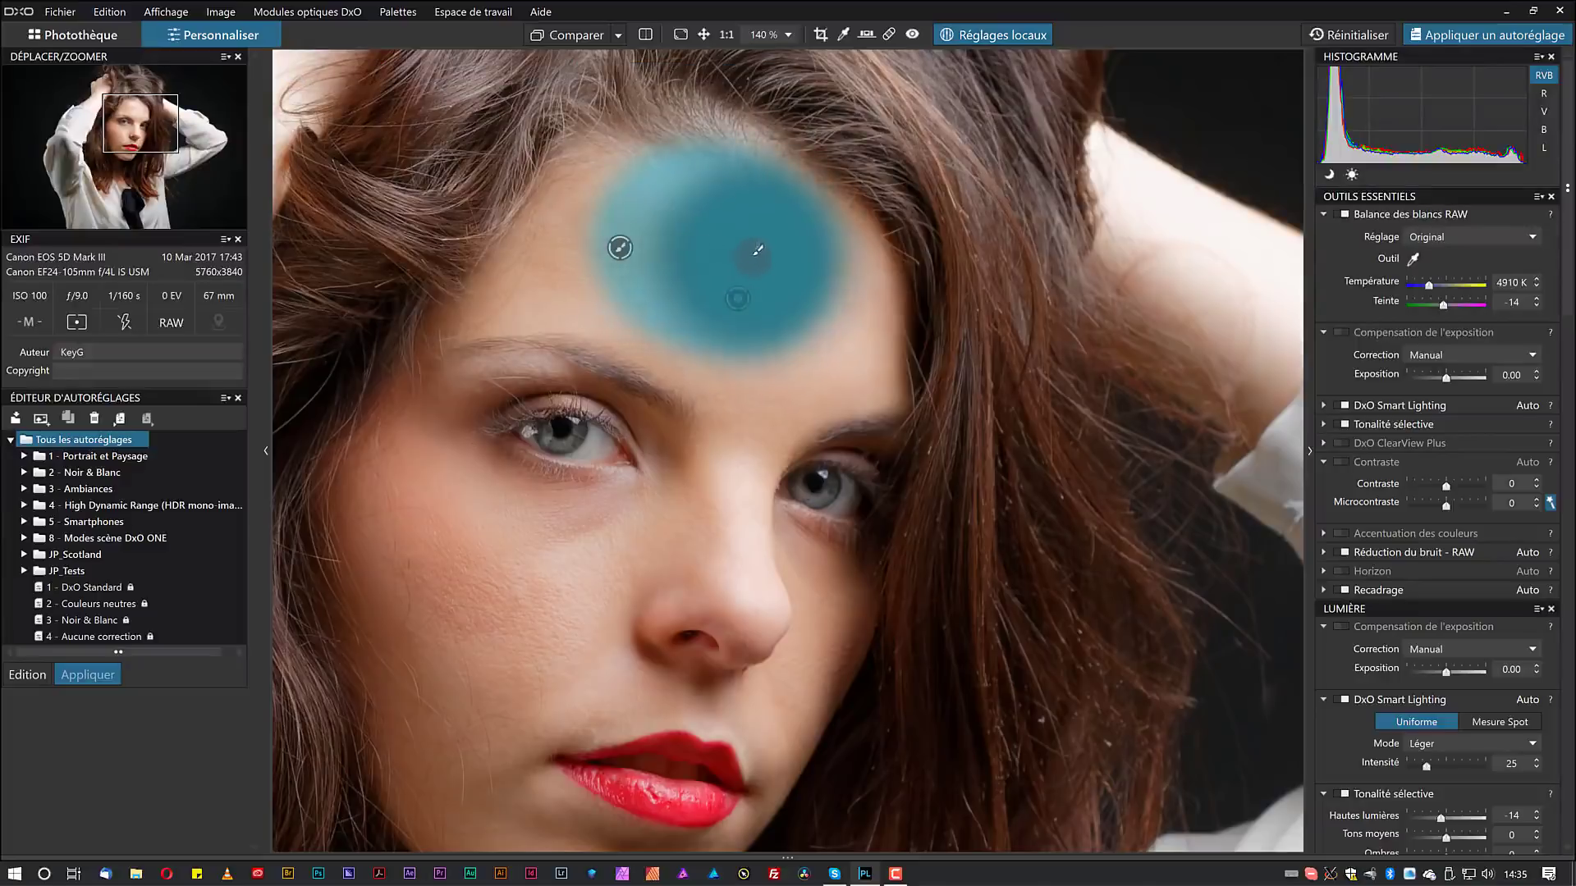
click(702, 235)
click(499, 582)
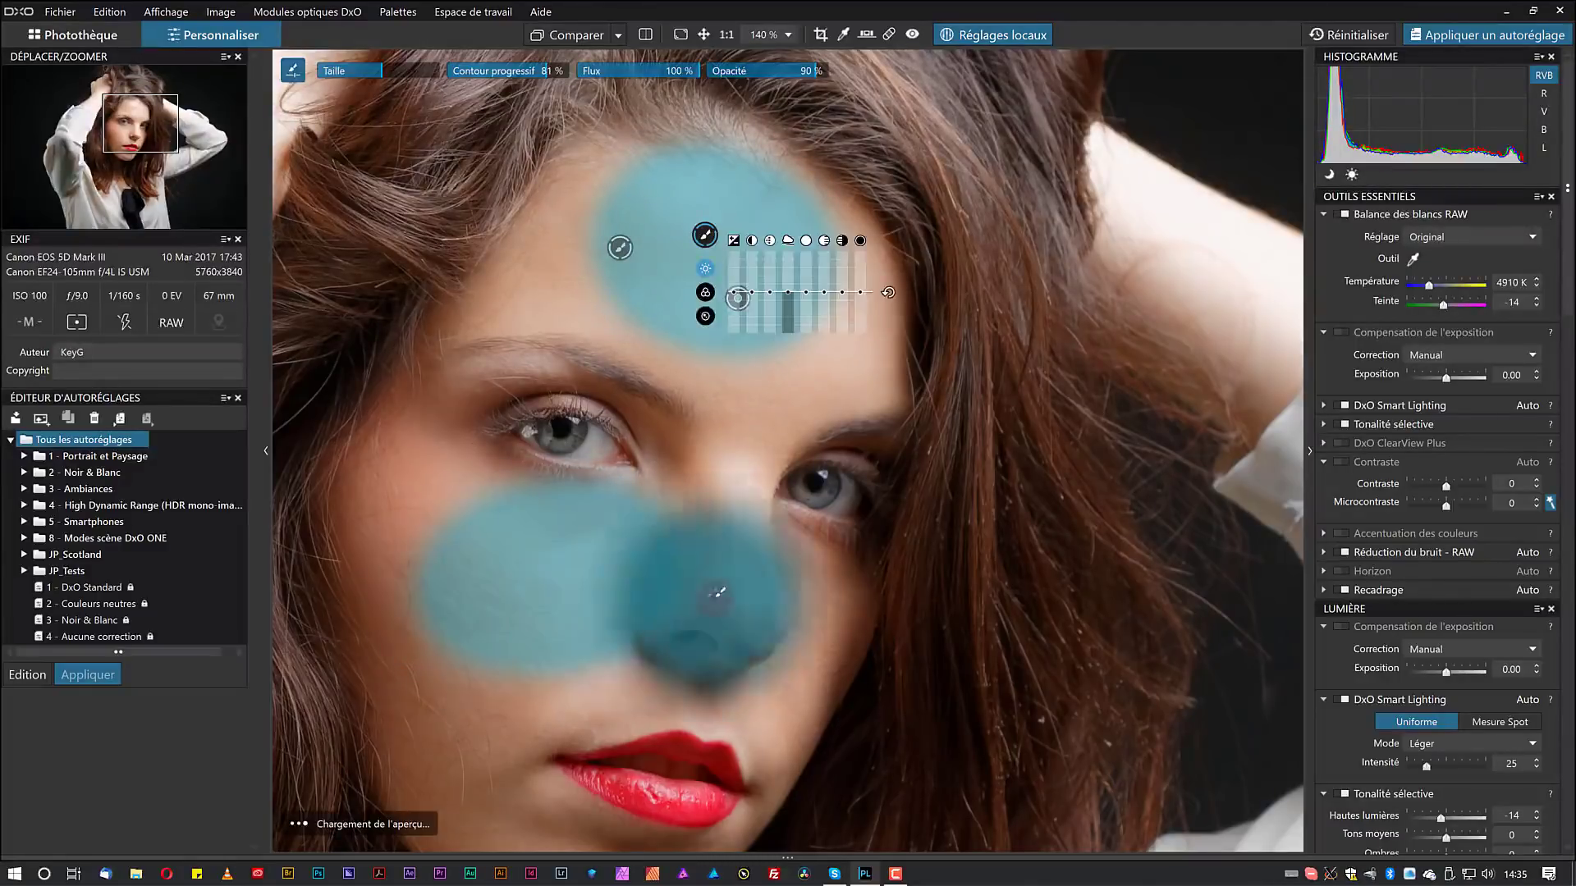
click(825, 615)
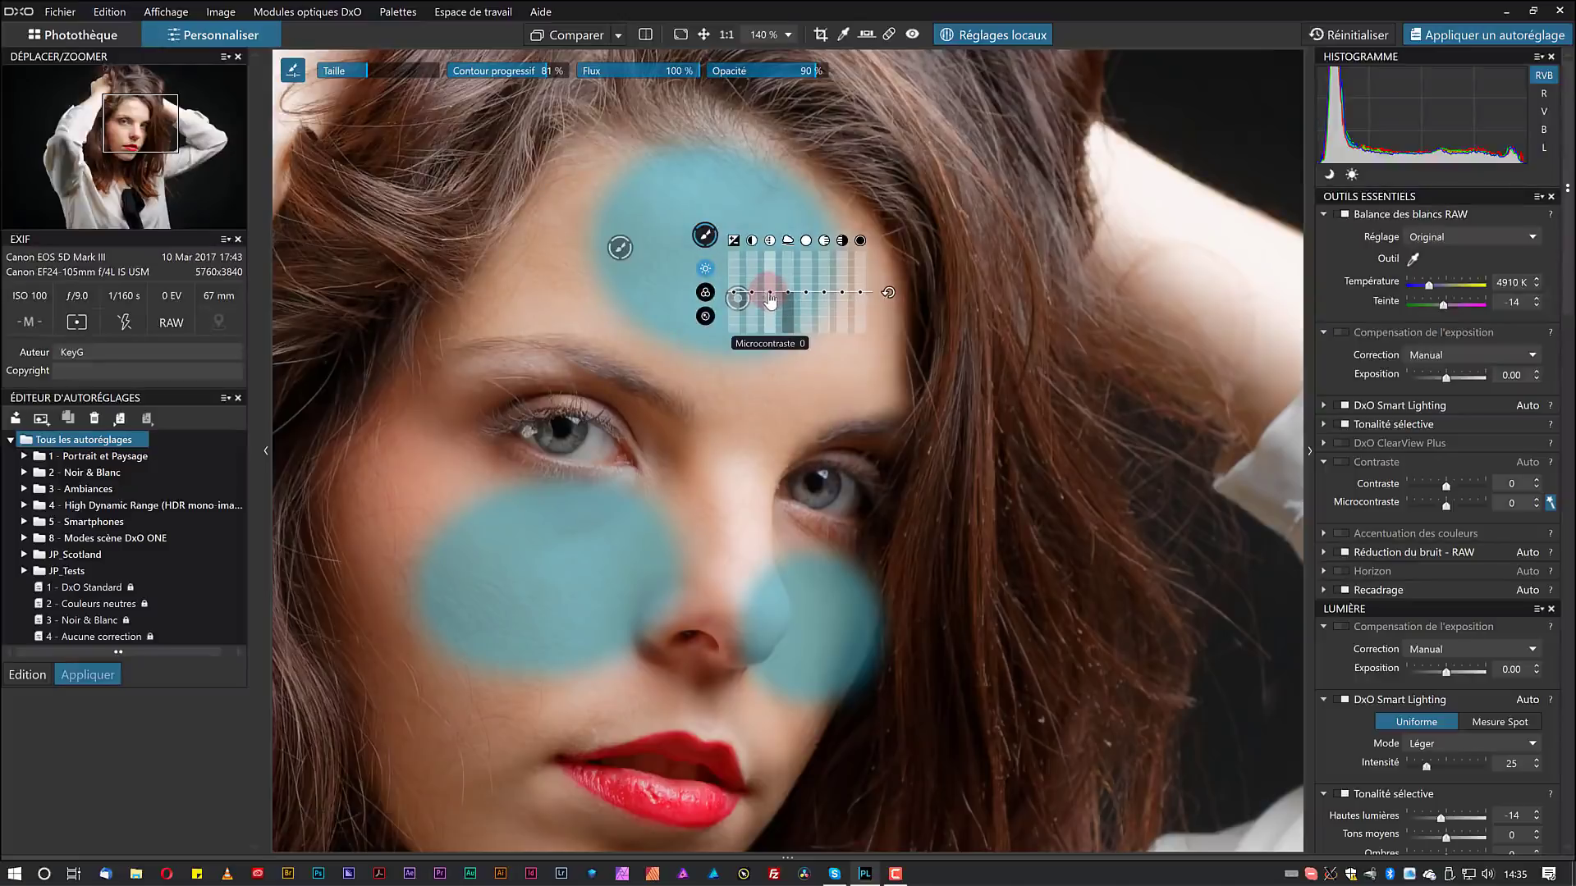
drag(770, 301, 769, 317)
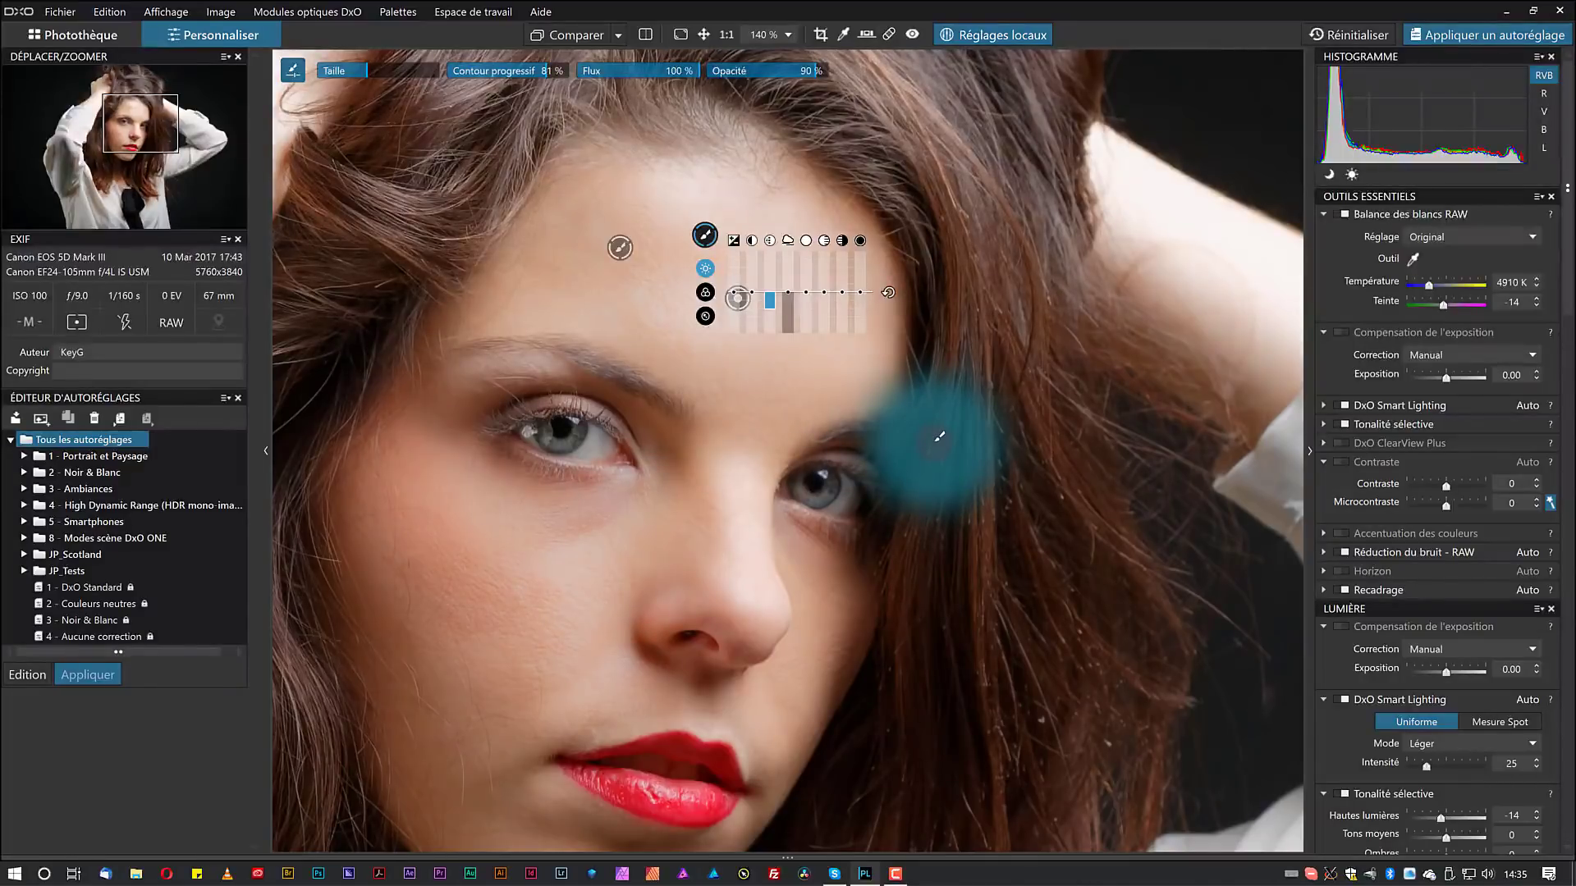
Start a new local mask and brush it over both eyes, including the eyelids and brow area.
scroll(763, 492, down, 2)
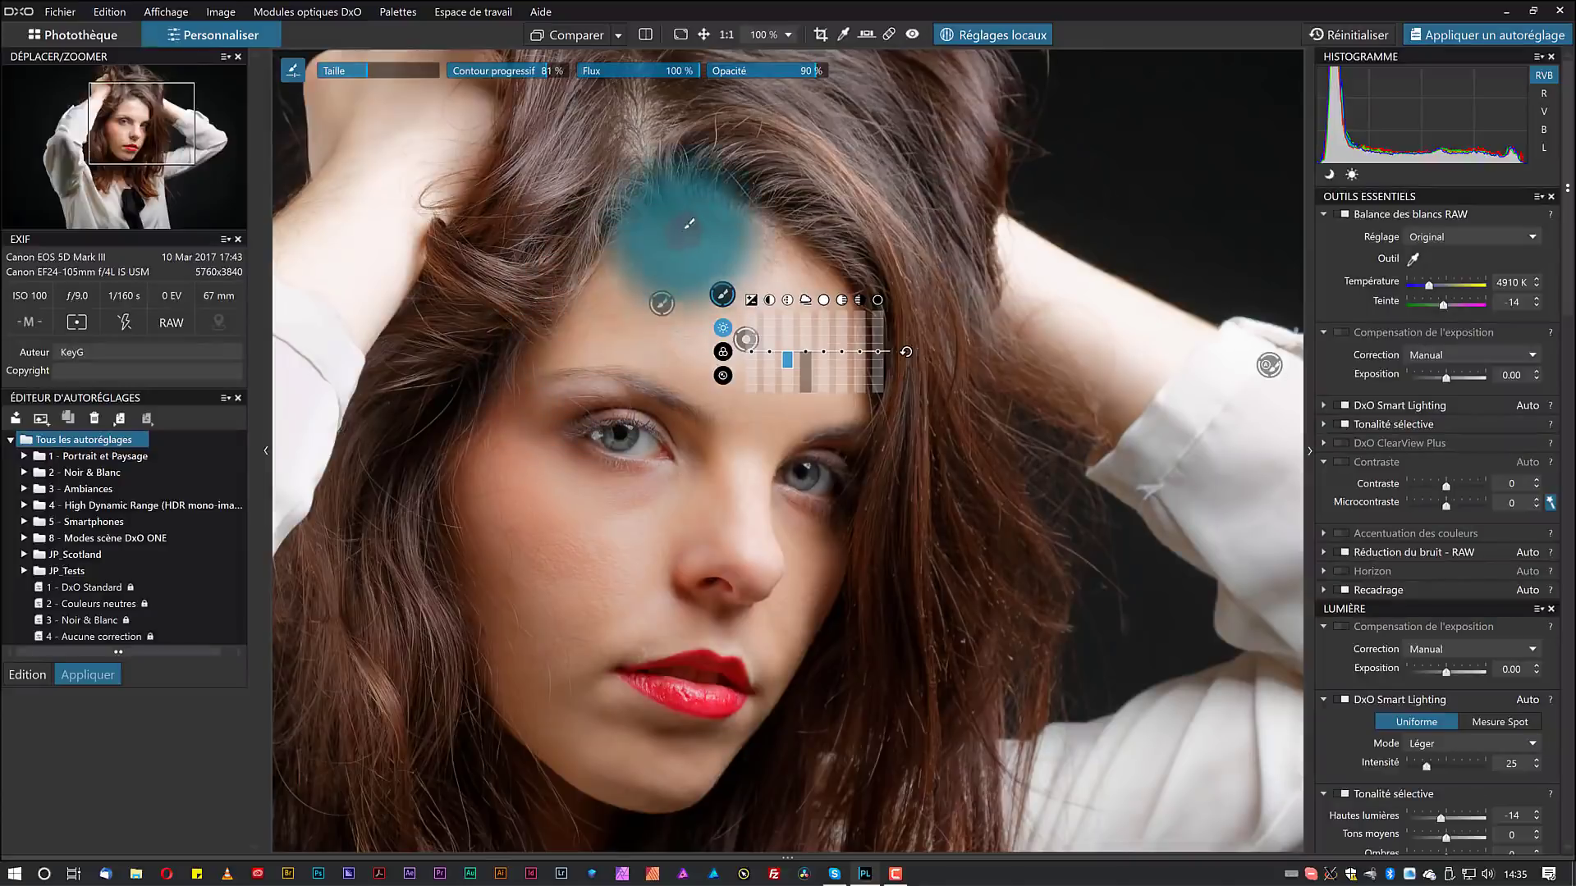
right_click(580, 385)
click(628, 405)
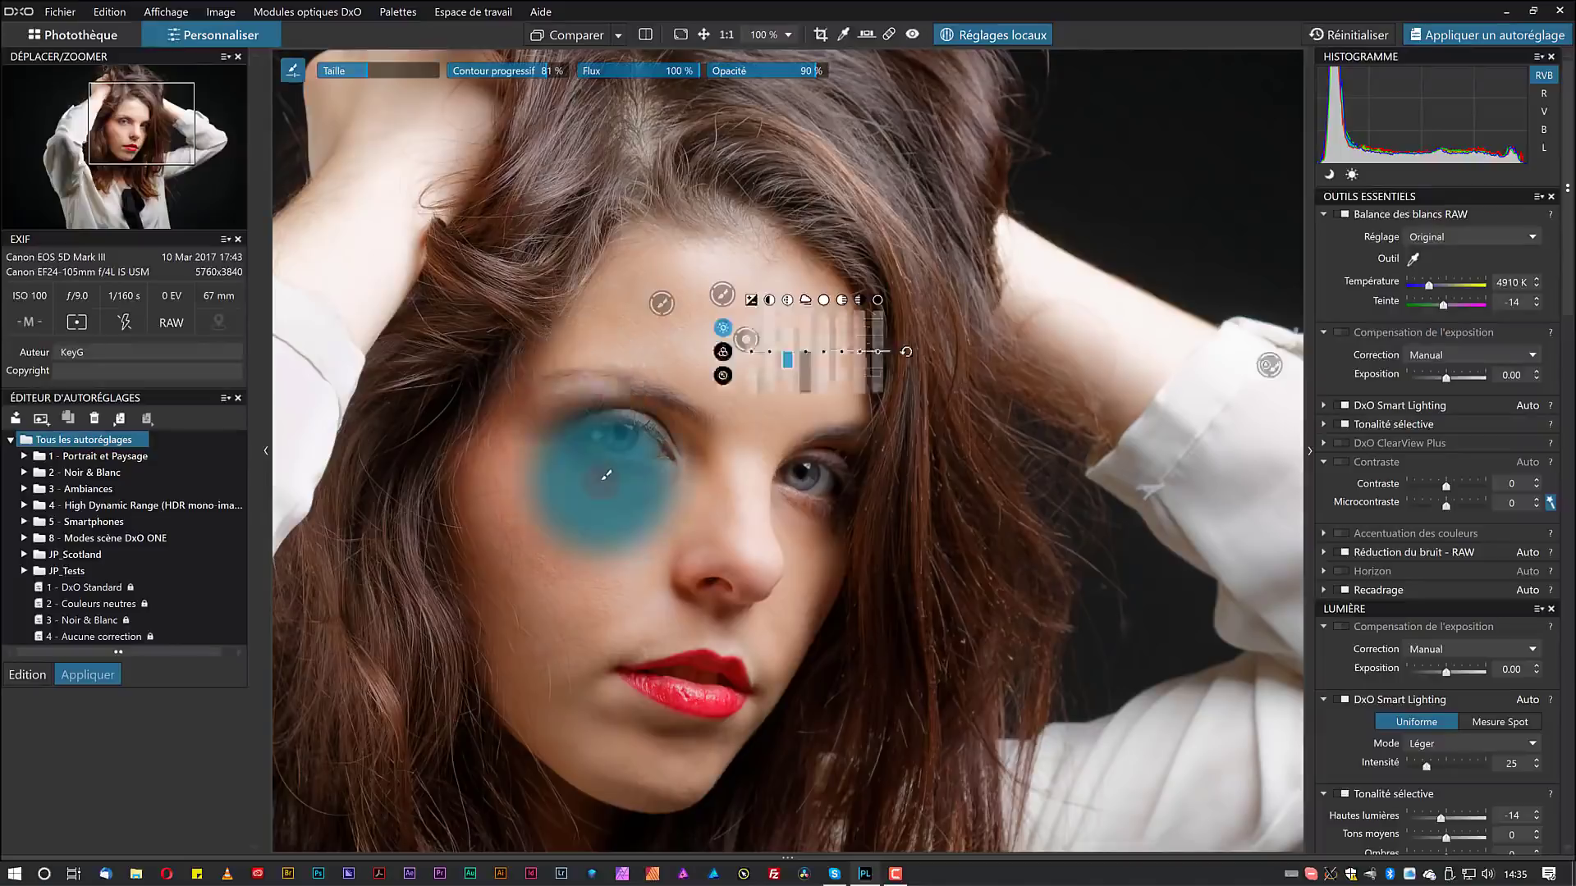
mouse_move(637, 438)
mouse_down()
mouse_move(640, 472)
mouse_move(577, 416)
mouse_move(693, 406)
mouse_move(607, 386)
mouse_move(549, 390)
mouse_move(558, 410)
mouse_up()
mouse_move(788, 460)
mouse_down()
mouse_move(838, 457)
mouse_move(817, 471)
mouse_move(842, 444)
mouse_move(813, 501)
mouse_up()
click(563, 418)
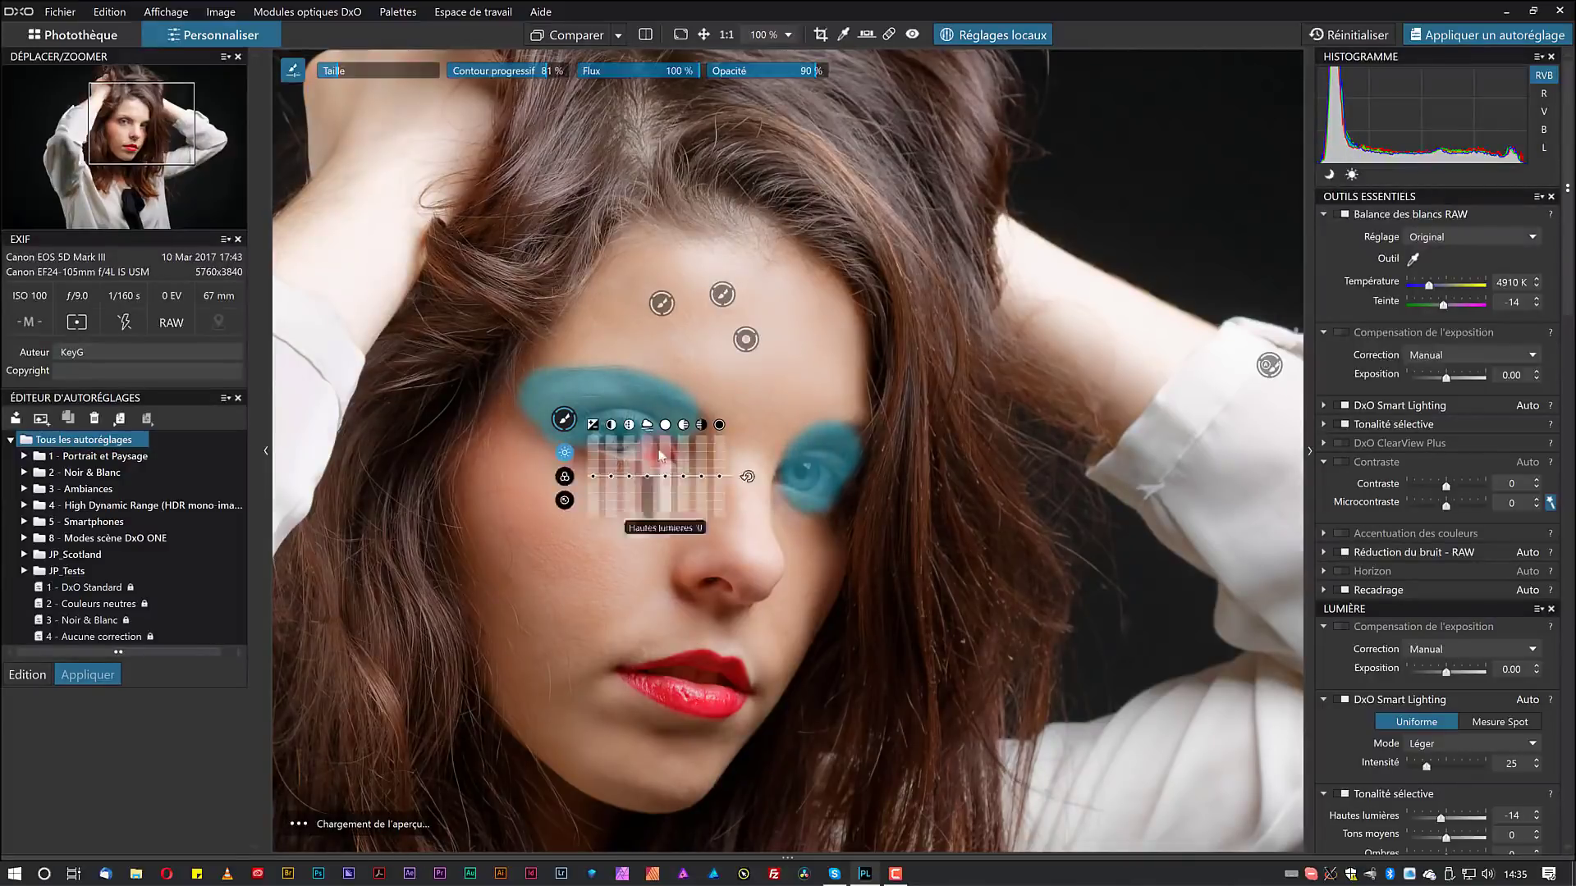
mouse_move(584, 405)
mouse_down()
mouse_move(649, 448)
mouse_move(556, 409)
mouse_move(639, 437)
mouse_move(665, 464)
mouse_up()
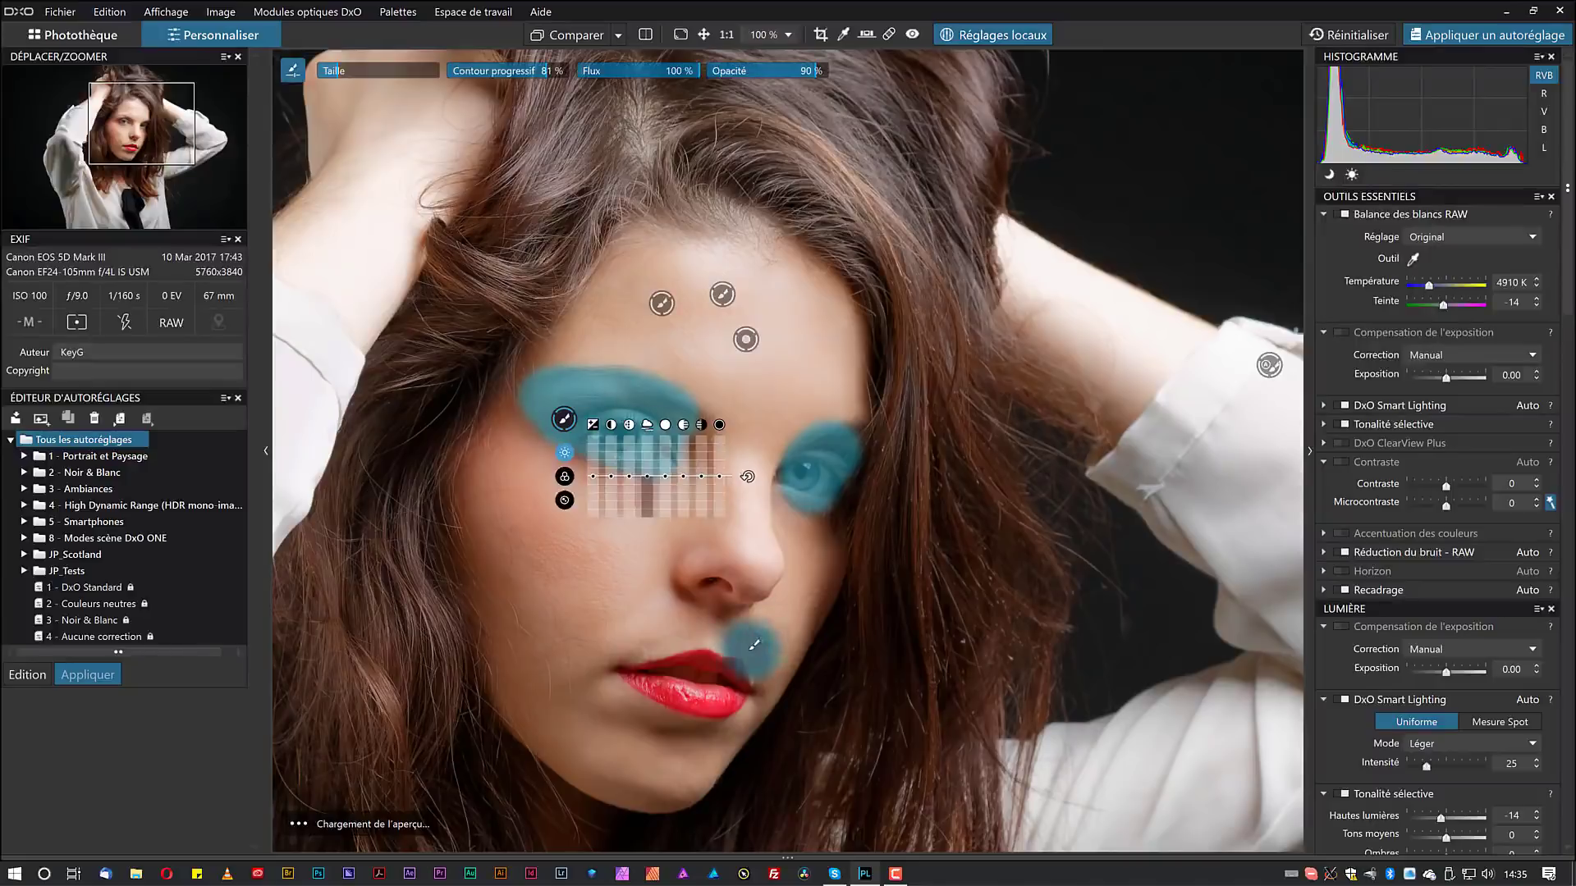
Raise Microcontraste on the eye mask to about 61, and ease it back slightly.
scroll(723, 439, up, 2)
scroll(771, 445, up, 2)
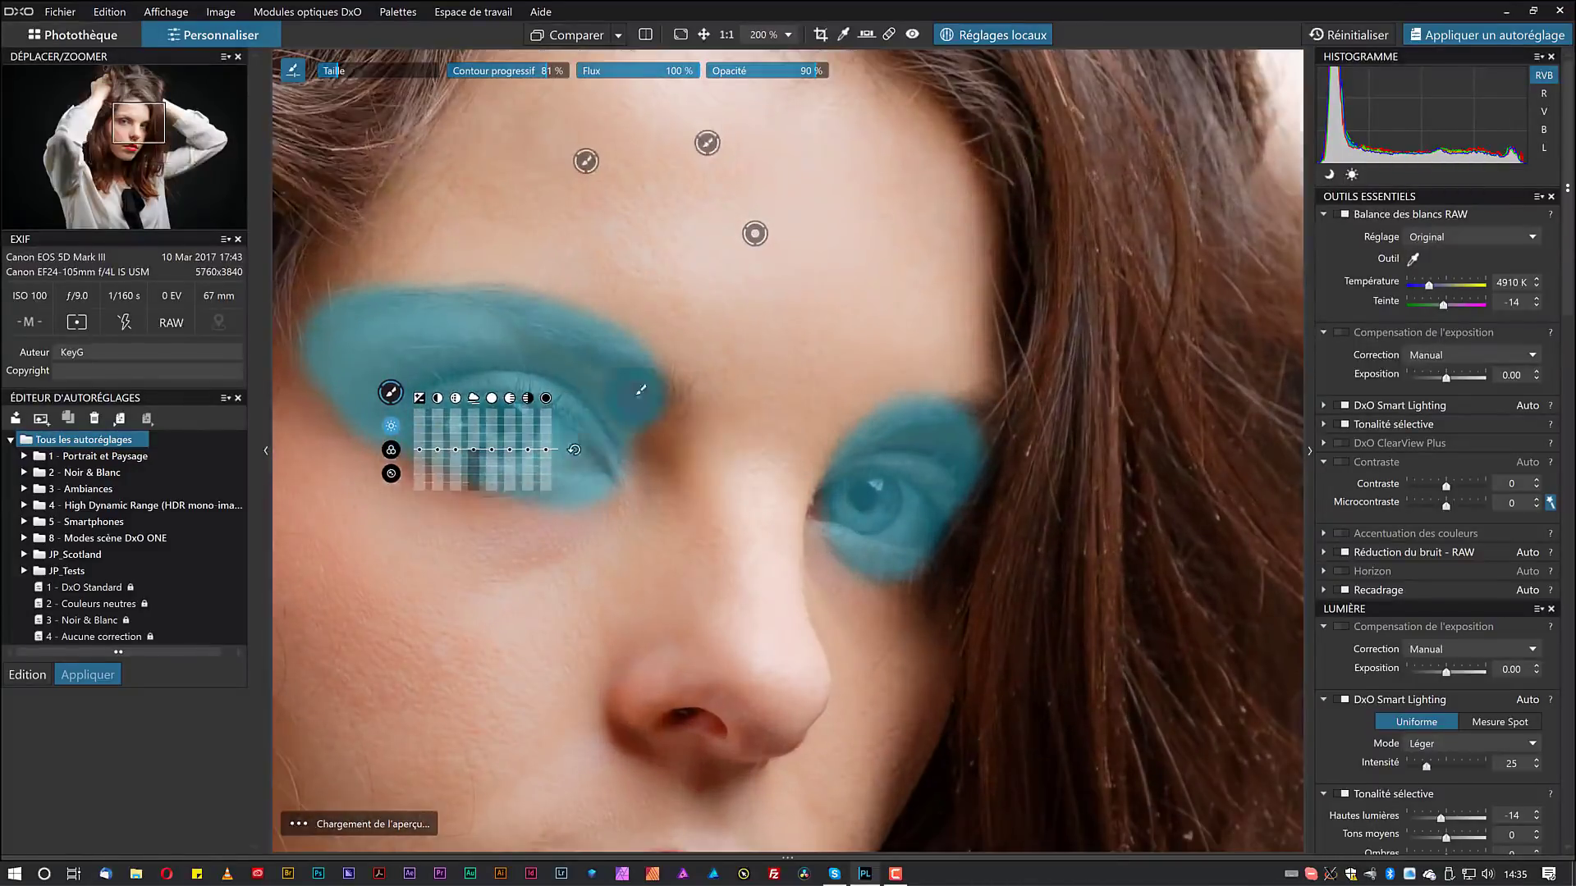
drag(455, 449, 458, 444)
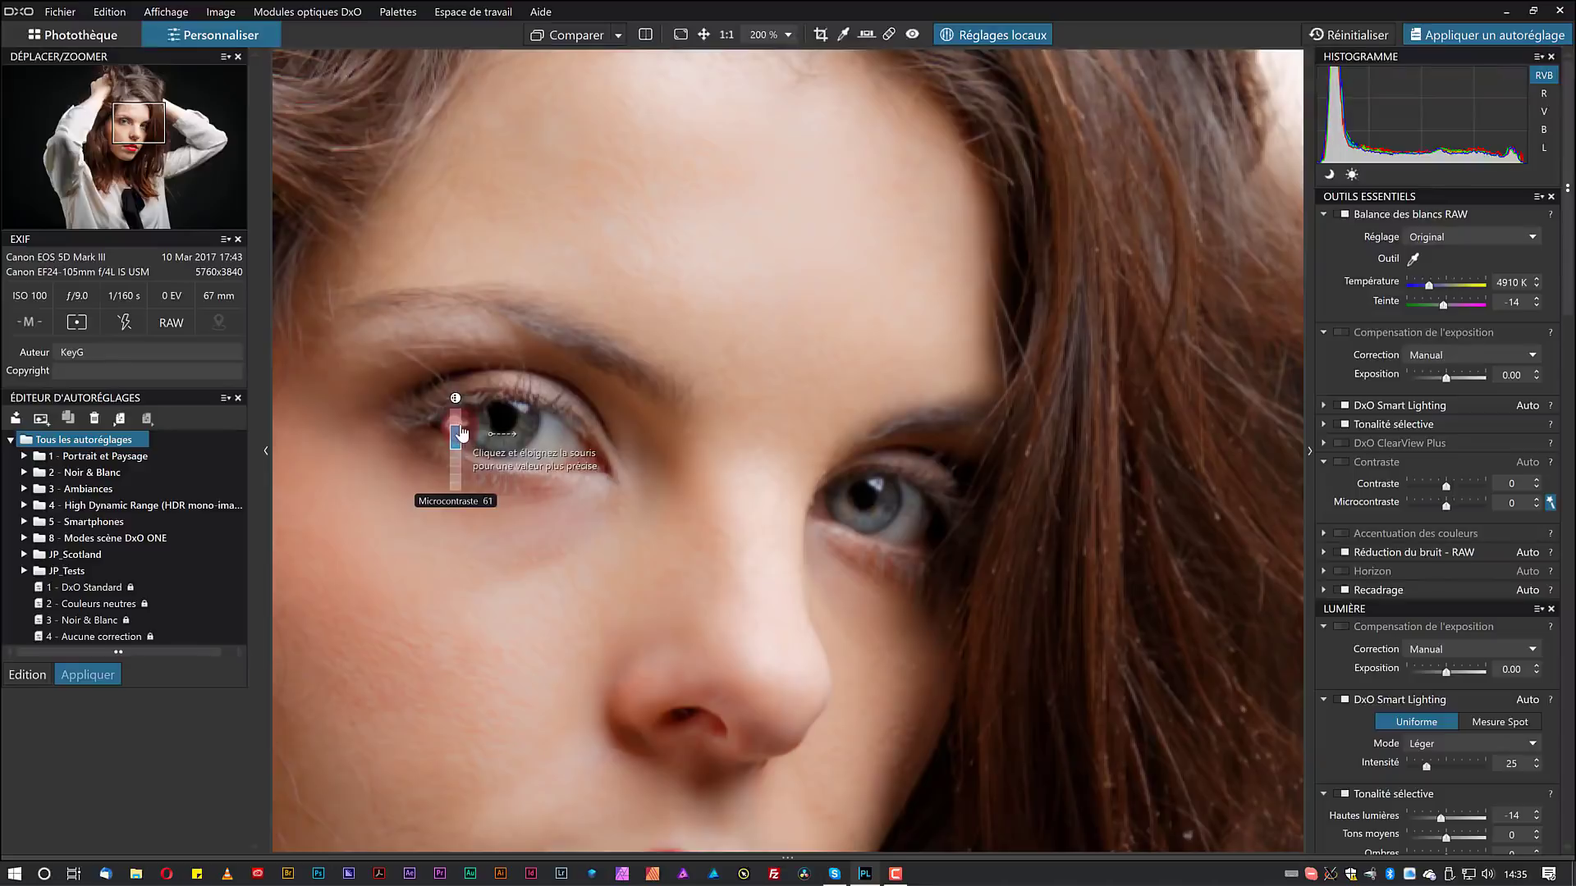
drag(462, 432, 463, 434)
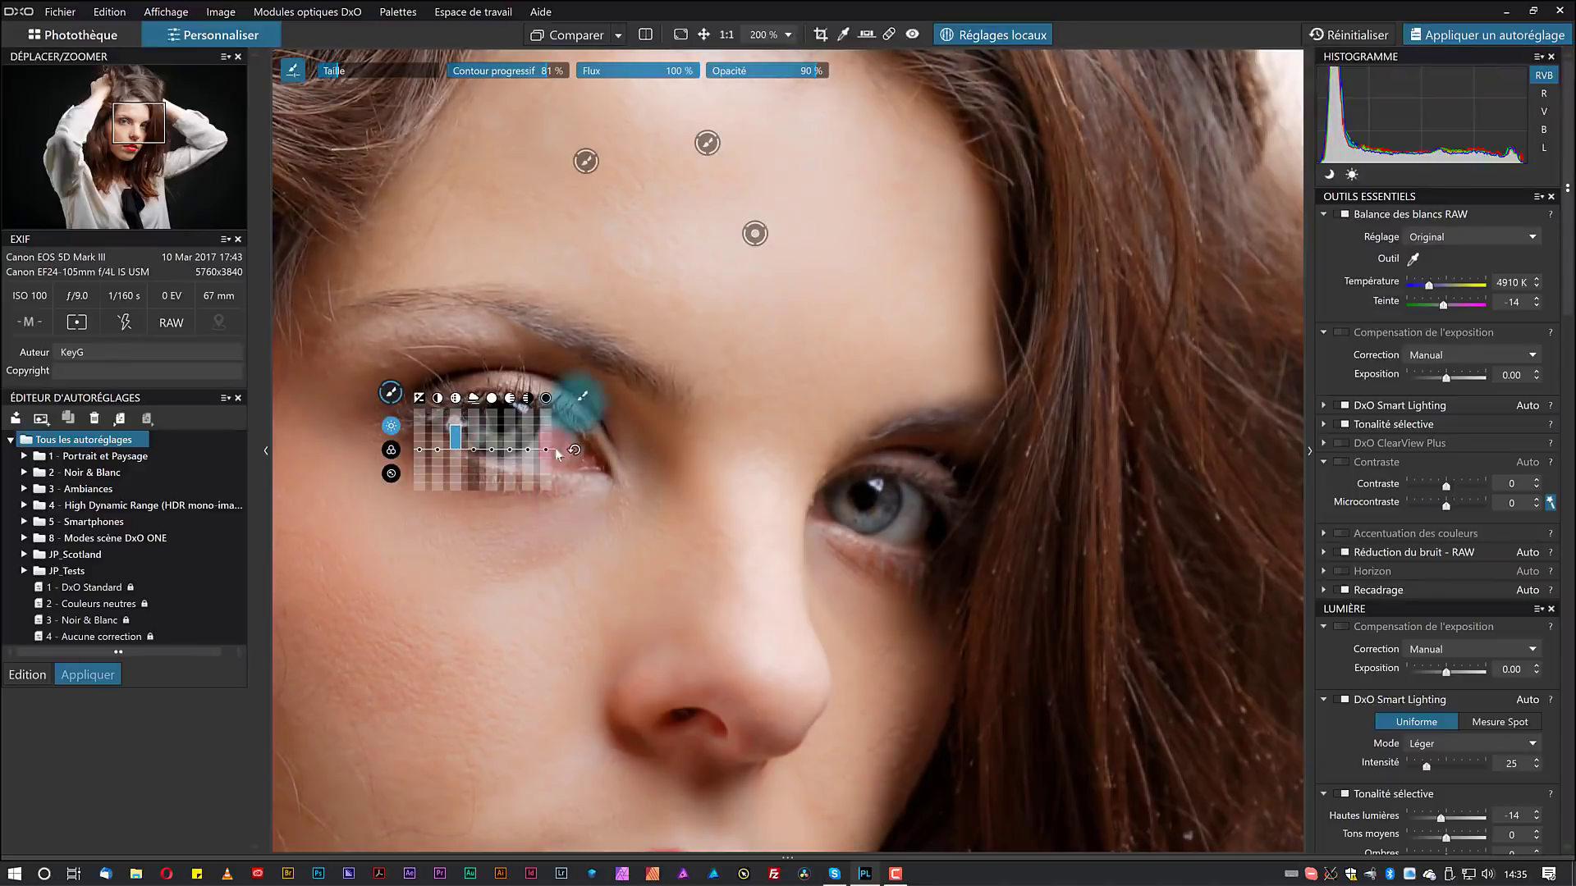
mouse_move(459, 452)
drag(457, 435, 459, 437)
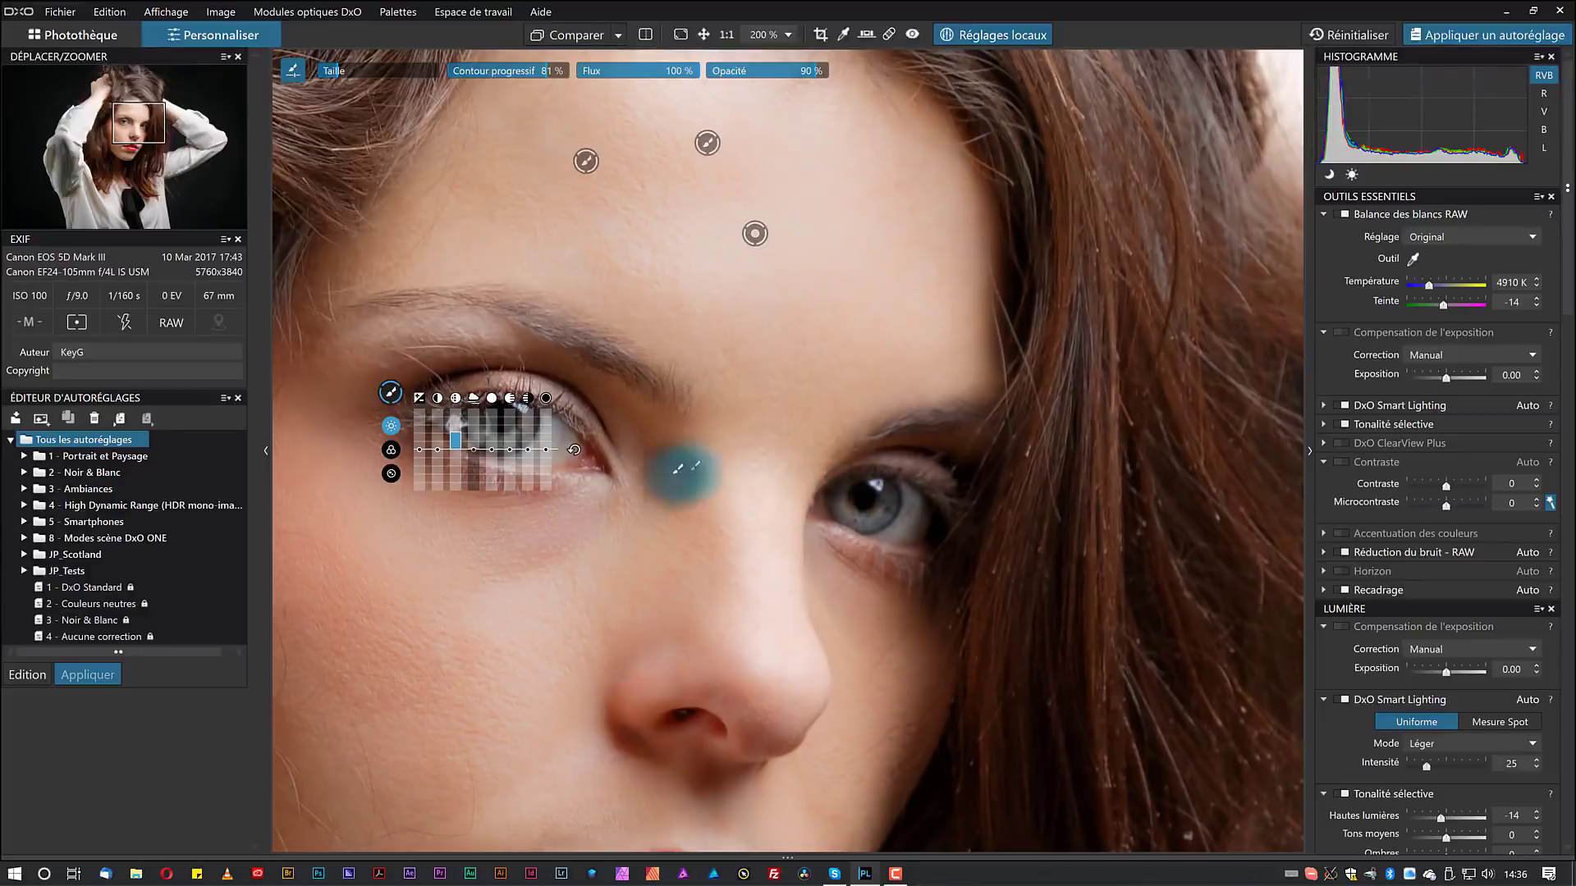
Paint a new brush mask over both irises with a small brush, and raise its Contraste and Microcontraste.
drag(695, 476, 1008, 163)
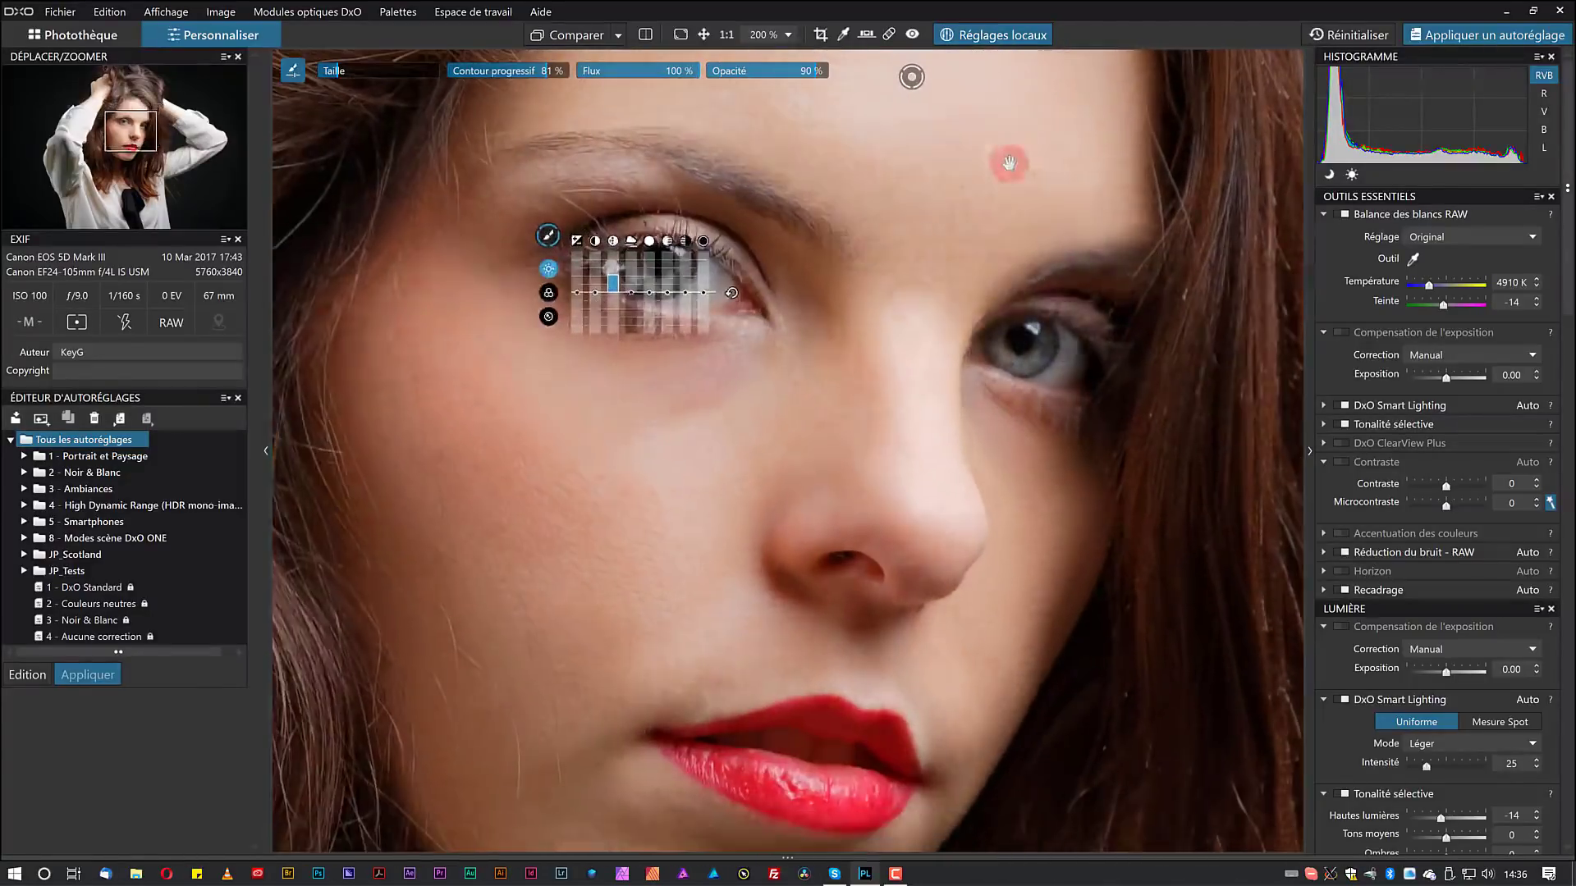
right_click(808, 294)
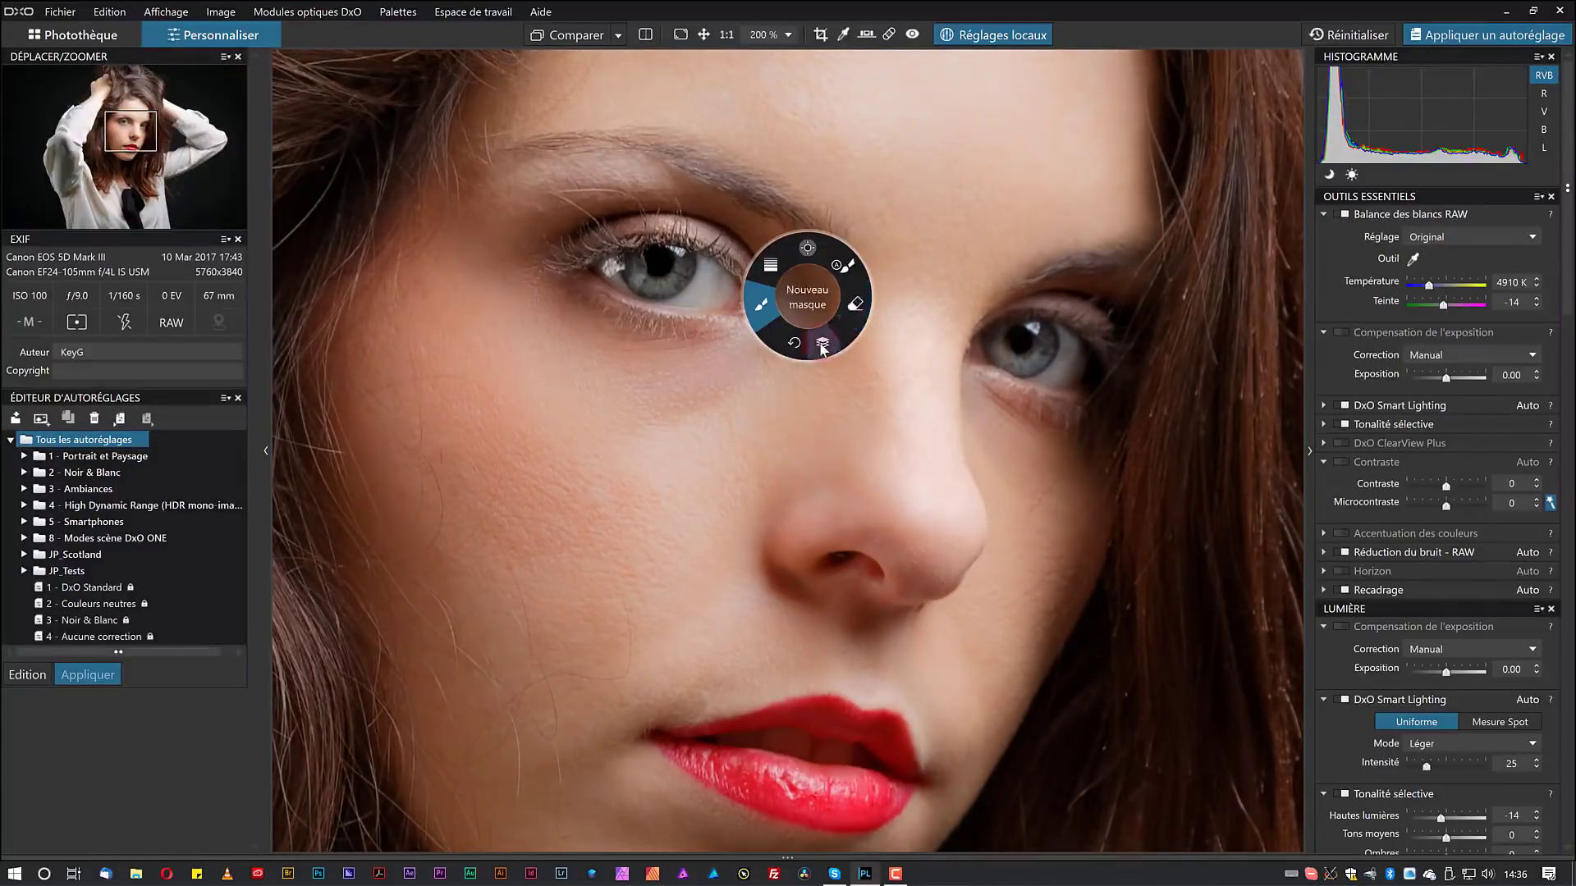
click(761, 305)
mouse_move(640, 287)
mouse_down()
mouse_move(679, 286)
mouse_move(667, 294)
mouse_move(661, 259)
mouse_up()
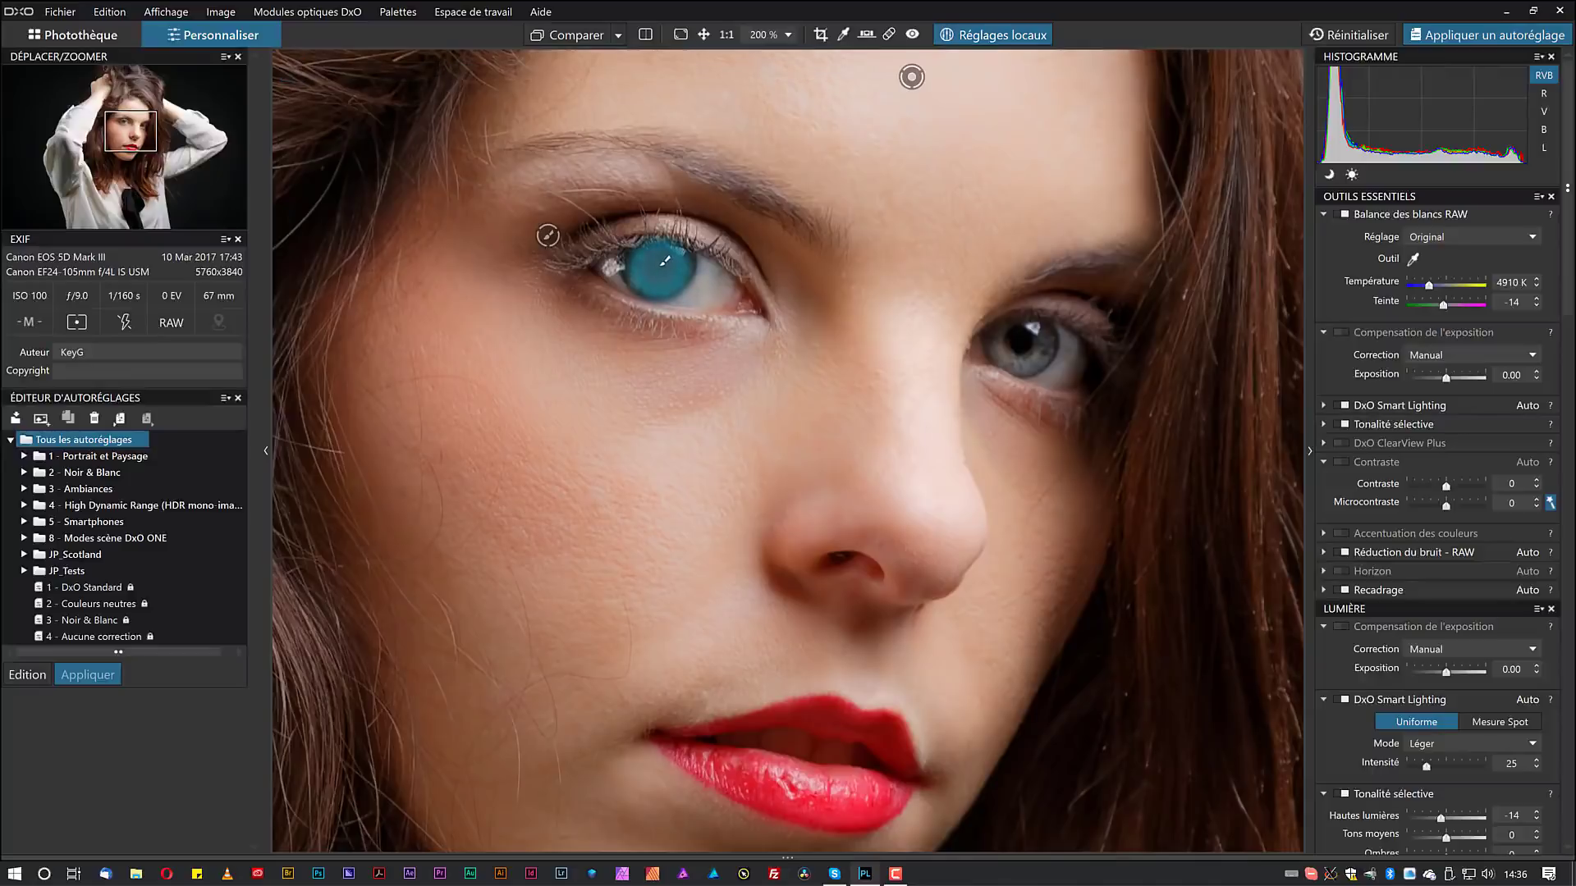
drag(1018, 330, 1029, 339)
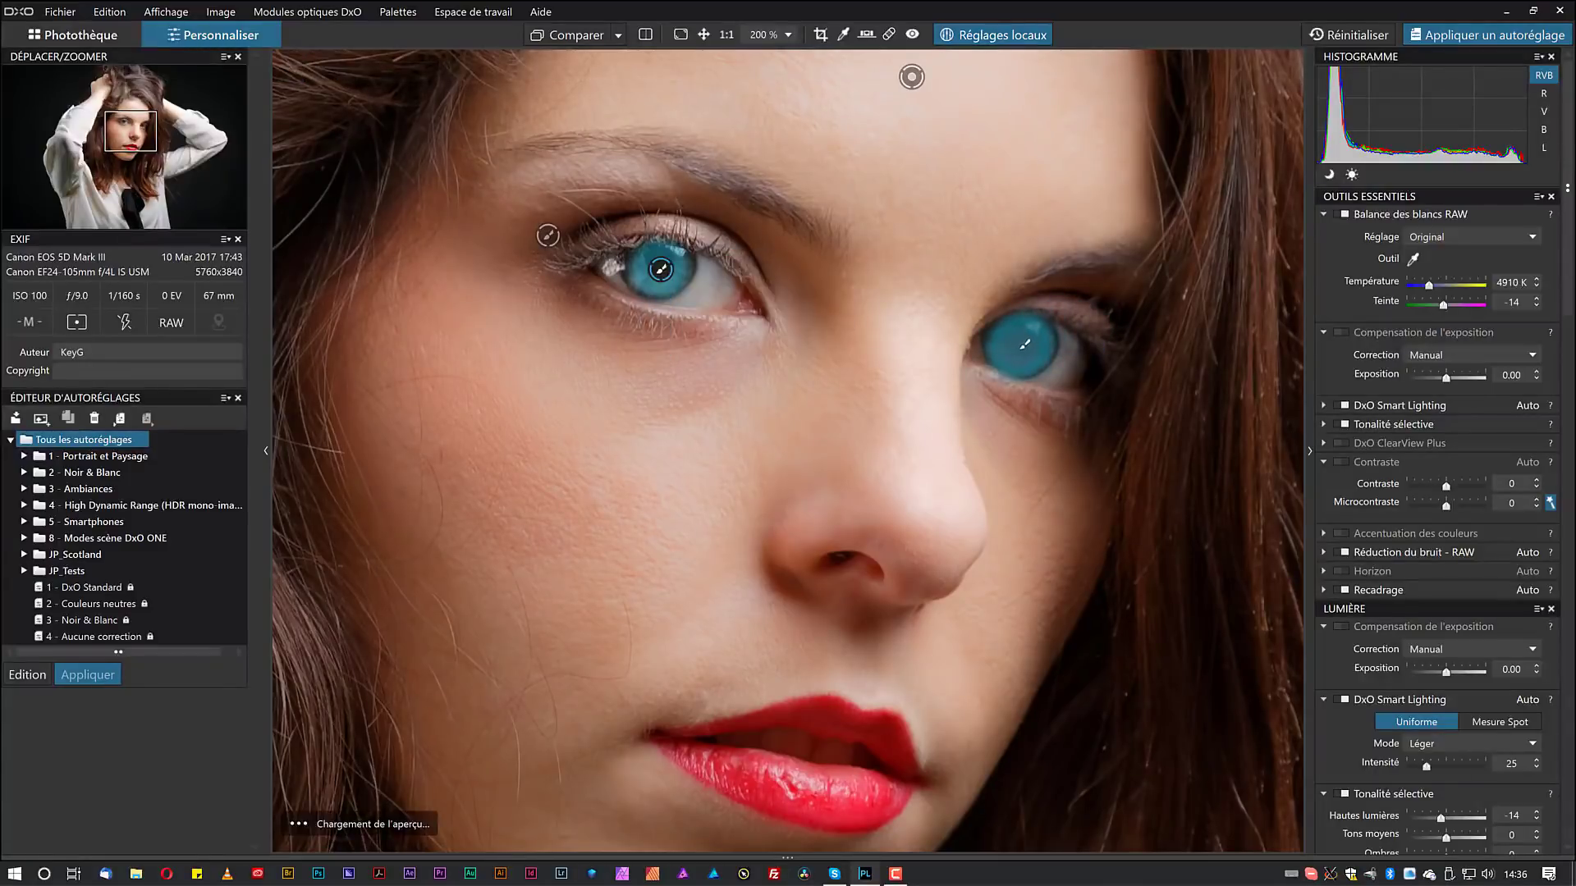
drag(727, 331, 693, 332)
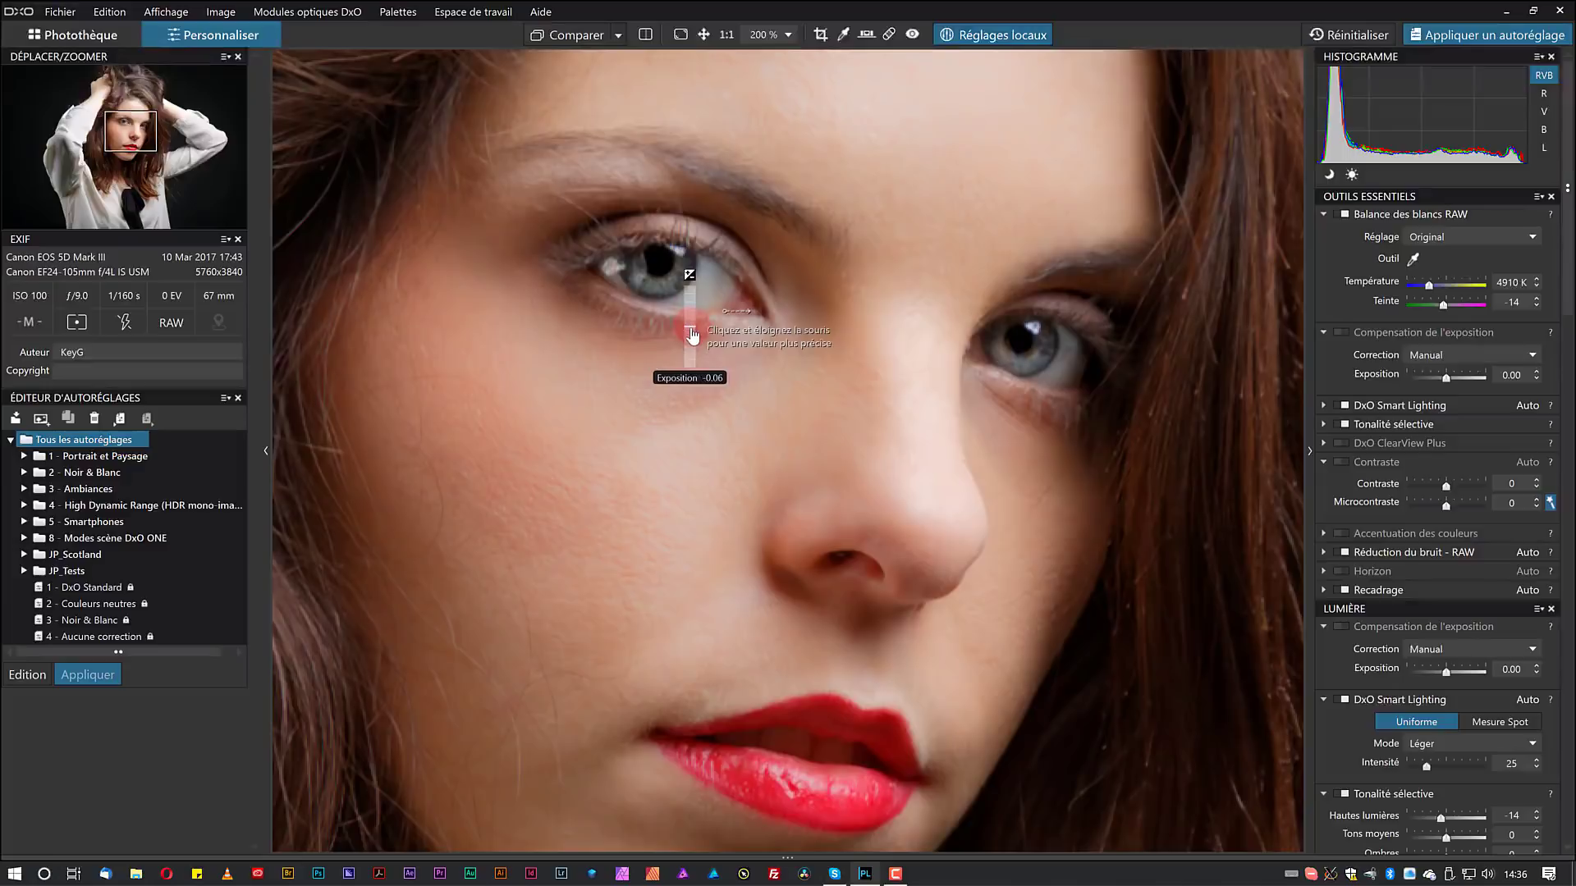
drag(691, 331, 692, 333)
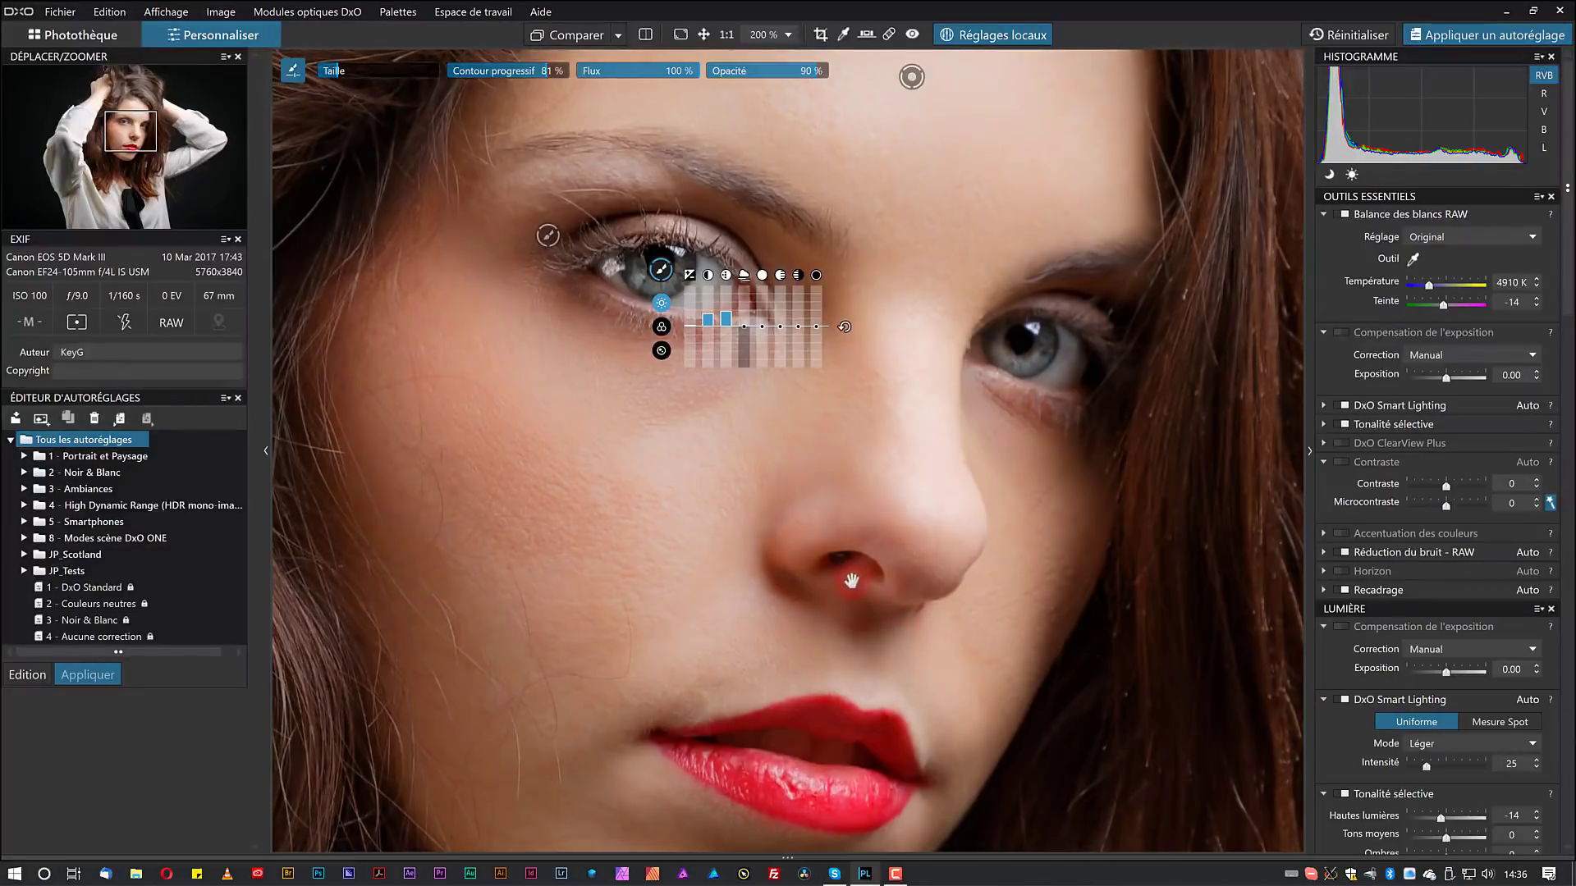
Start a new local mask and brush it over the upper and lower lips.
scroll(862, 337, down, 2)
right_click(705, 575)
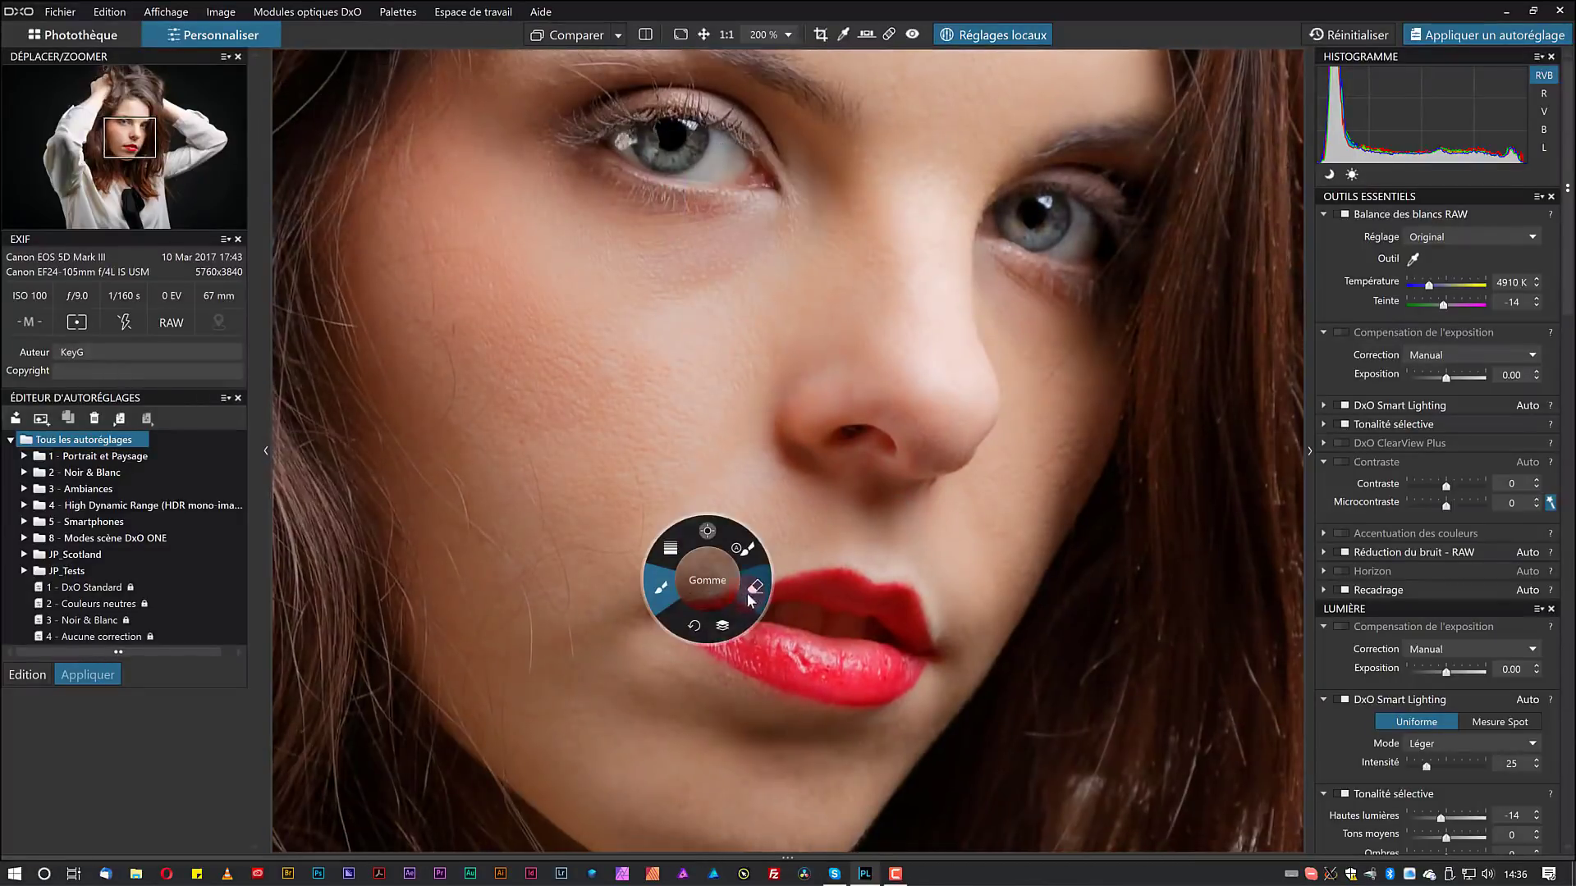
click(748, 599)
mouse_move(742, 634)
mouse_down()
mouse_move(899, 663)
mouse_move(861, 673)
mouse_move(742, 644)
mouse_move(861, 669)
mouse_move(846, 587)
mouse_move(897, 605)
mouse_move(915, 647)
mouse_move(834, 654)
mouse_move(721, 626)
mouse_move(711, 656)
mouse_up()
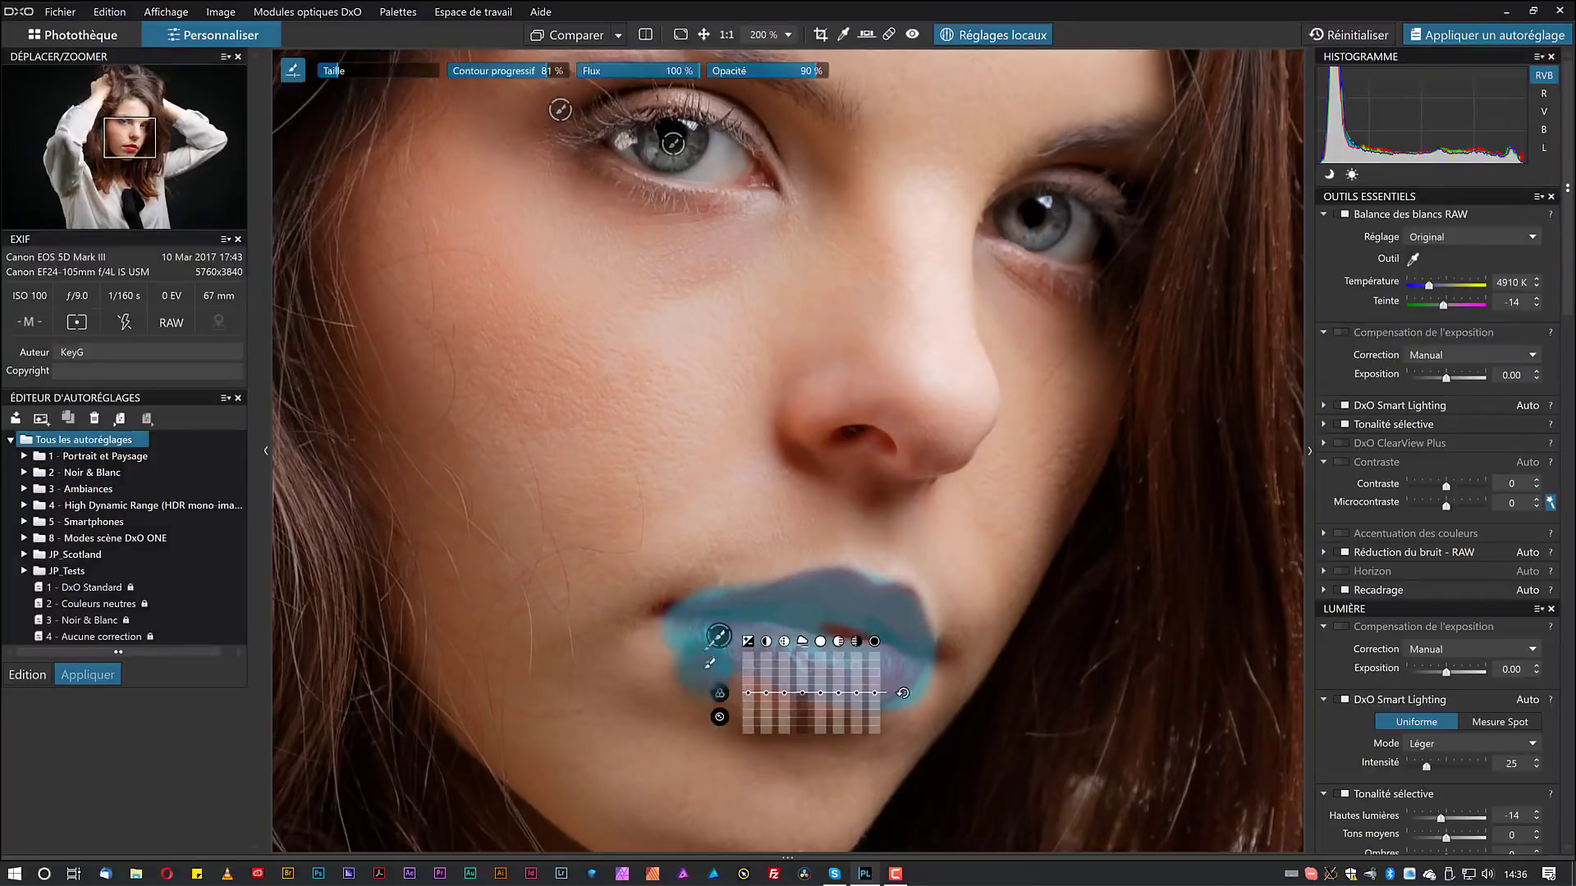
Erase the parts of the lip mask that spill onto the skin around the mouth.
right_click(657, 652)
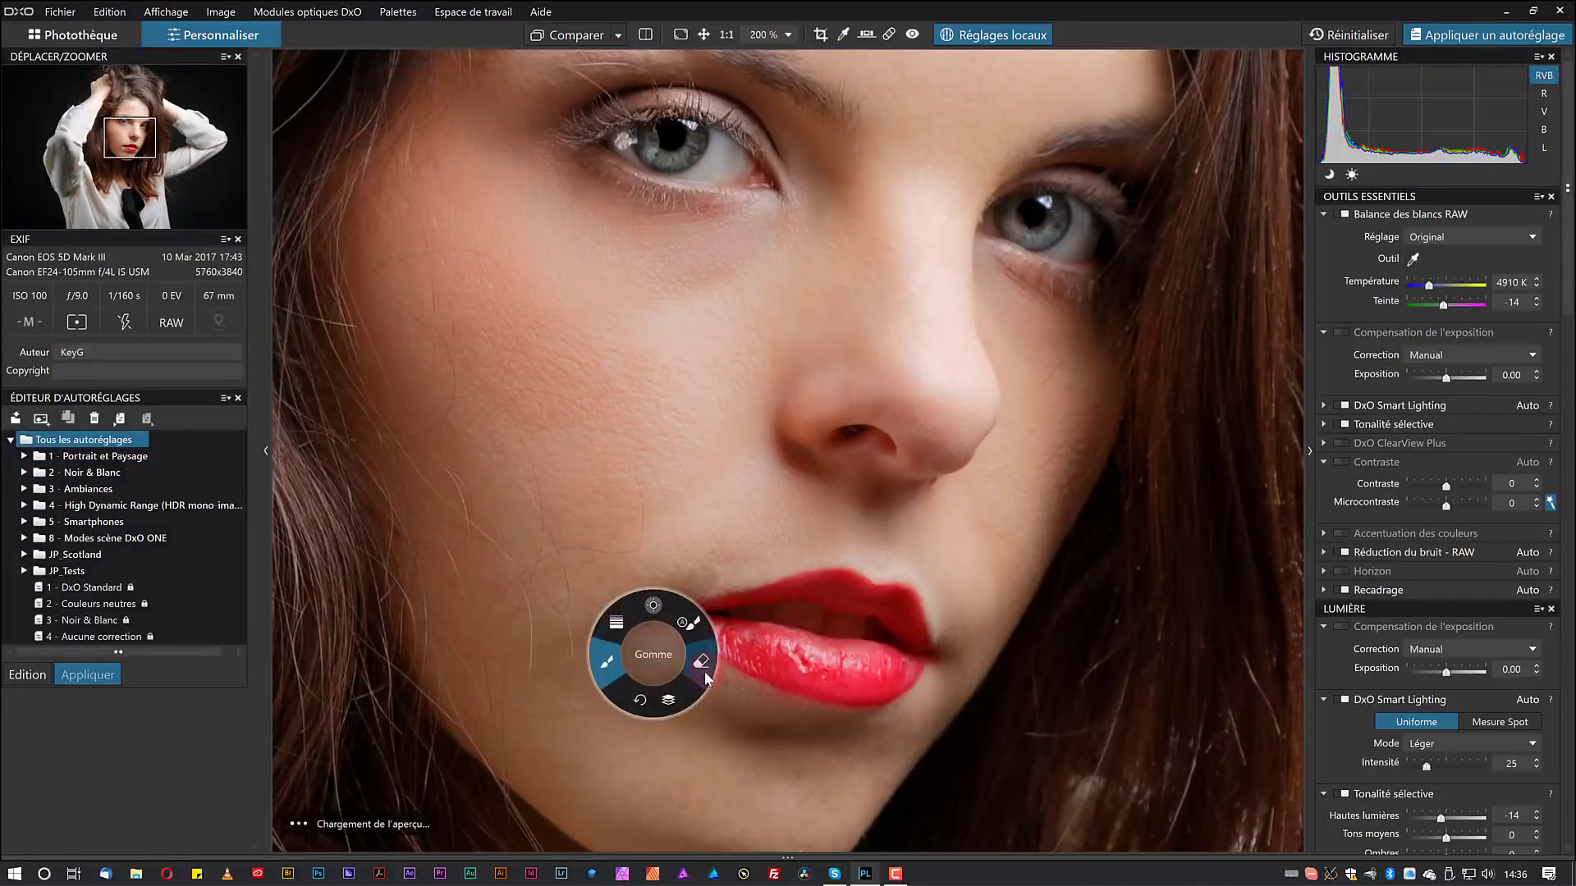
click(704, 673)
mouse_move(660, 637)
mouse_down()
mouse_move(812, 750)
mouse_move(888, 734)
mouse_up()
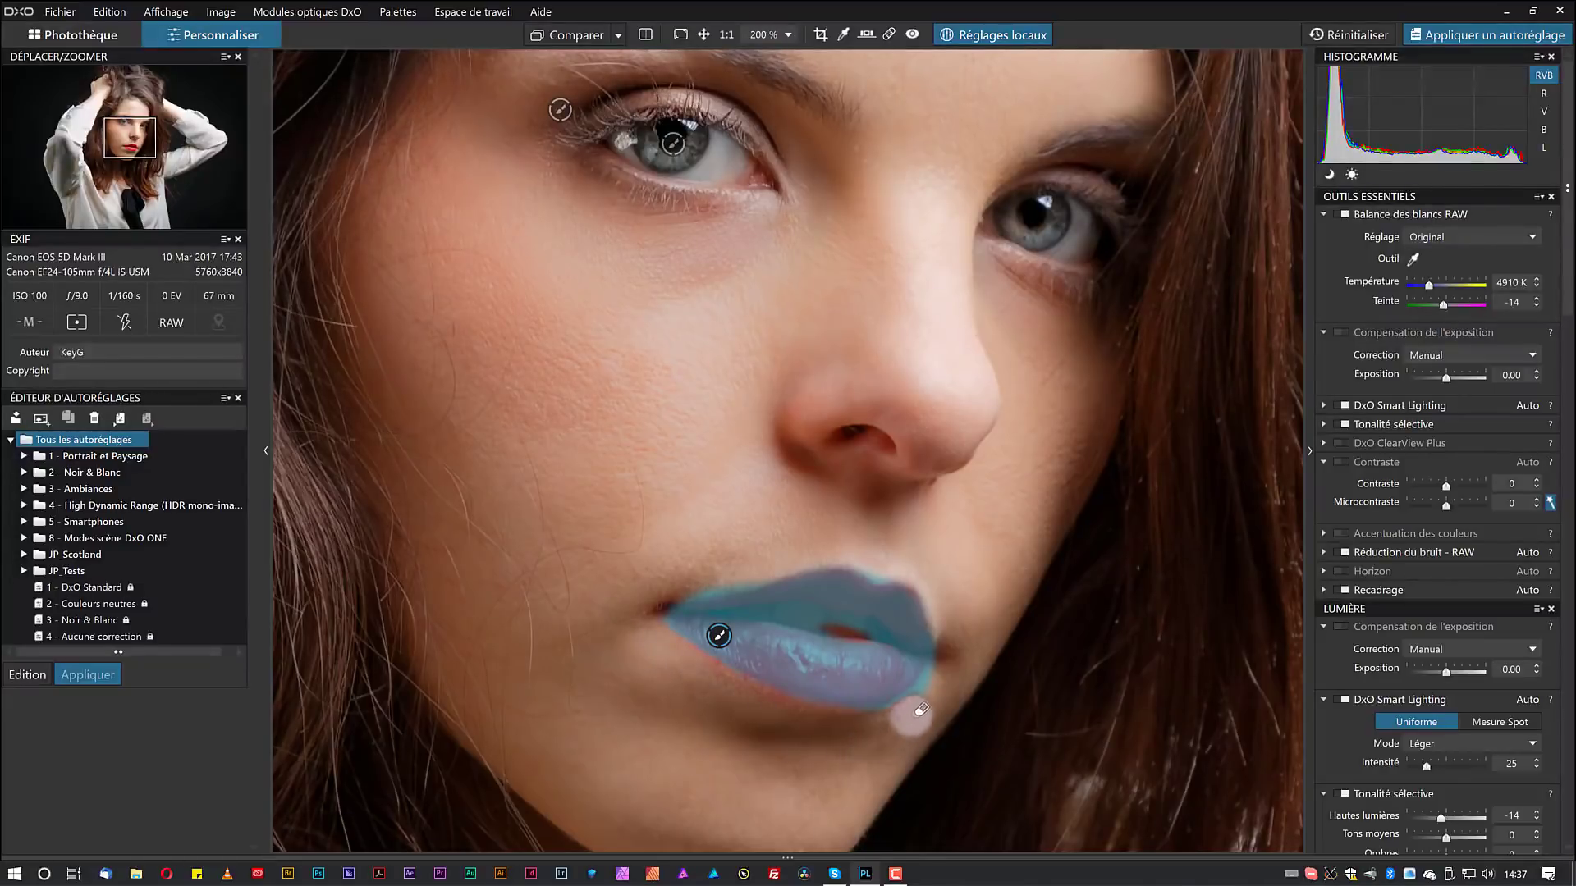
mouse_move(958, 673)
mouse_down()
mouse_move(976, 644)
mouse_move(944, 572)
mouse_move(856, 531)
mouse_up()
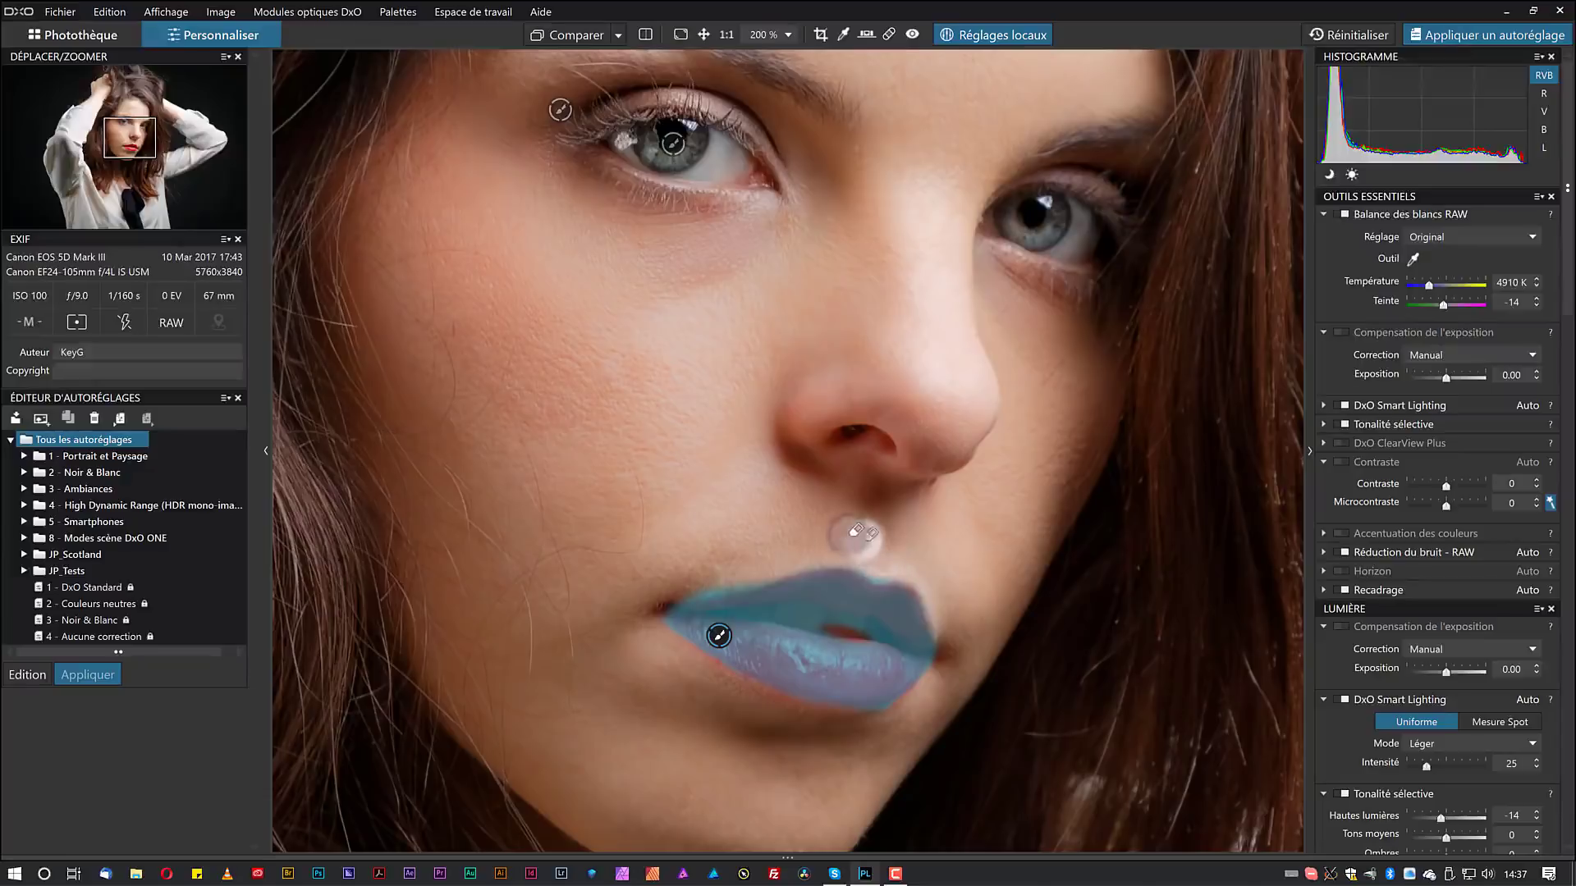
Shift the lip mask's Teinte to about -13° in its colour settings.
click(719, 635)
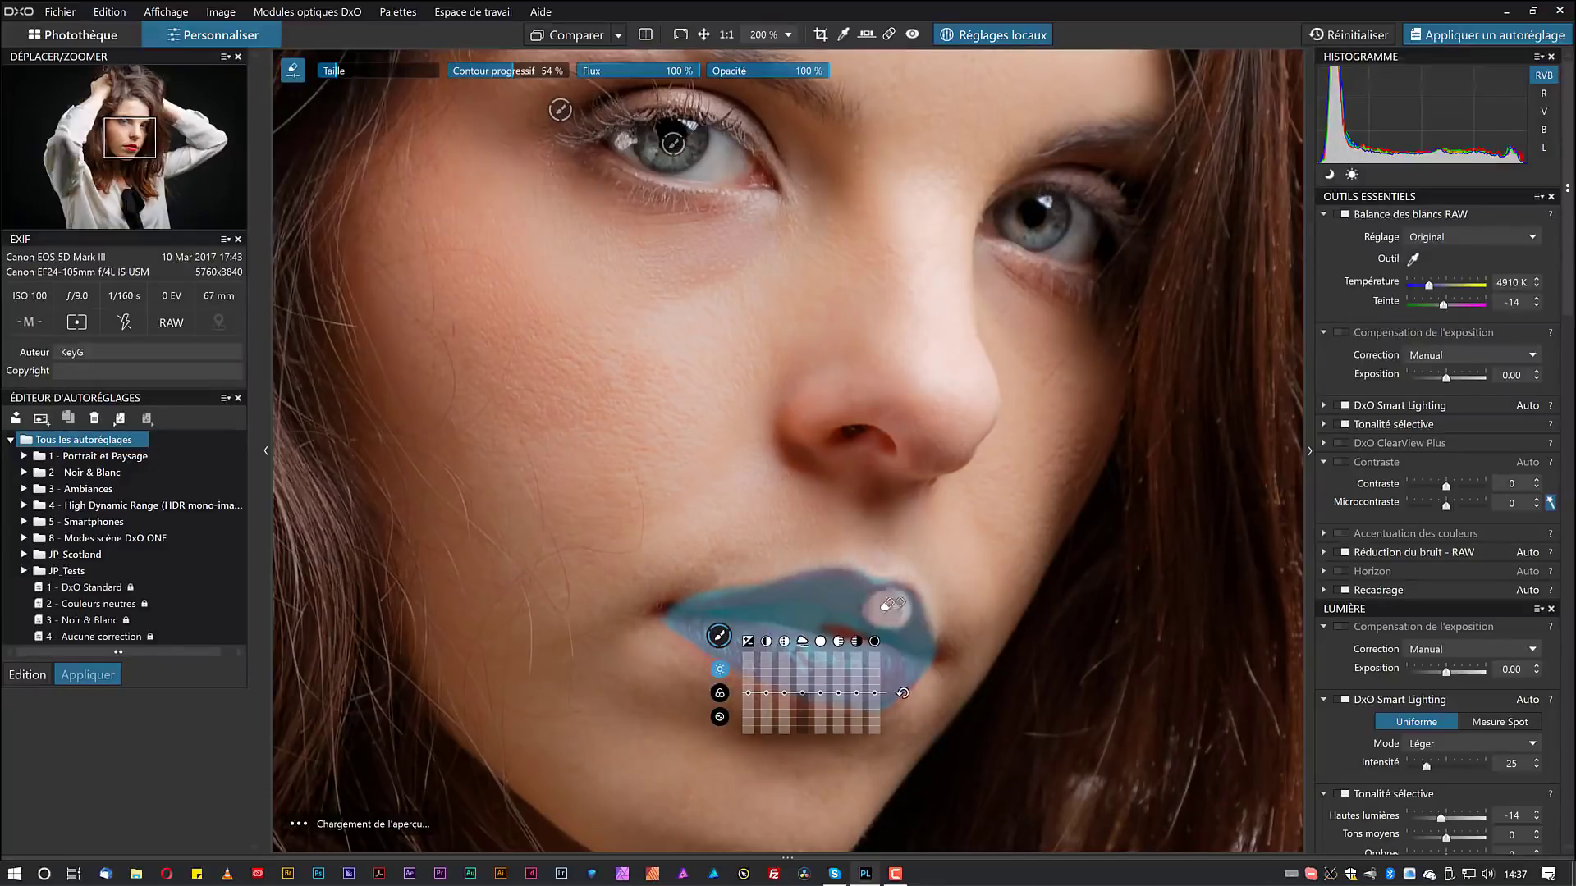
click(719, 693)
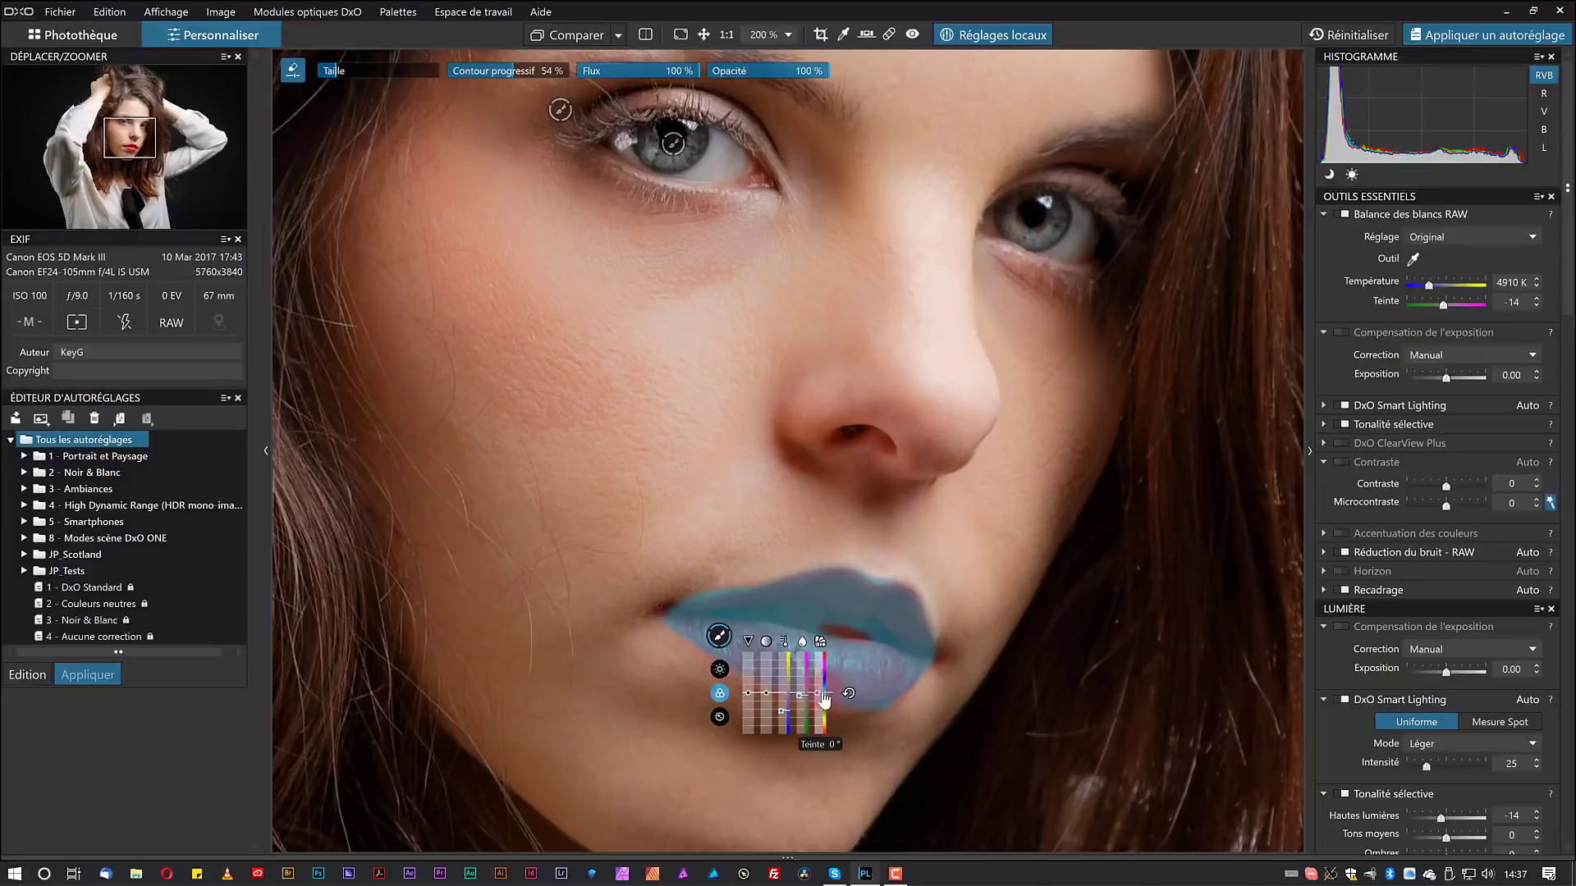
drag(822, 700, 823, 704)
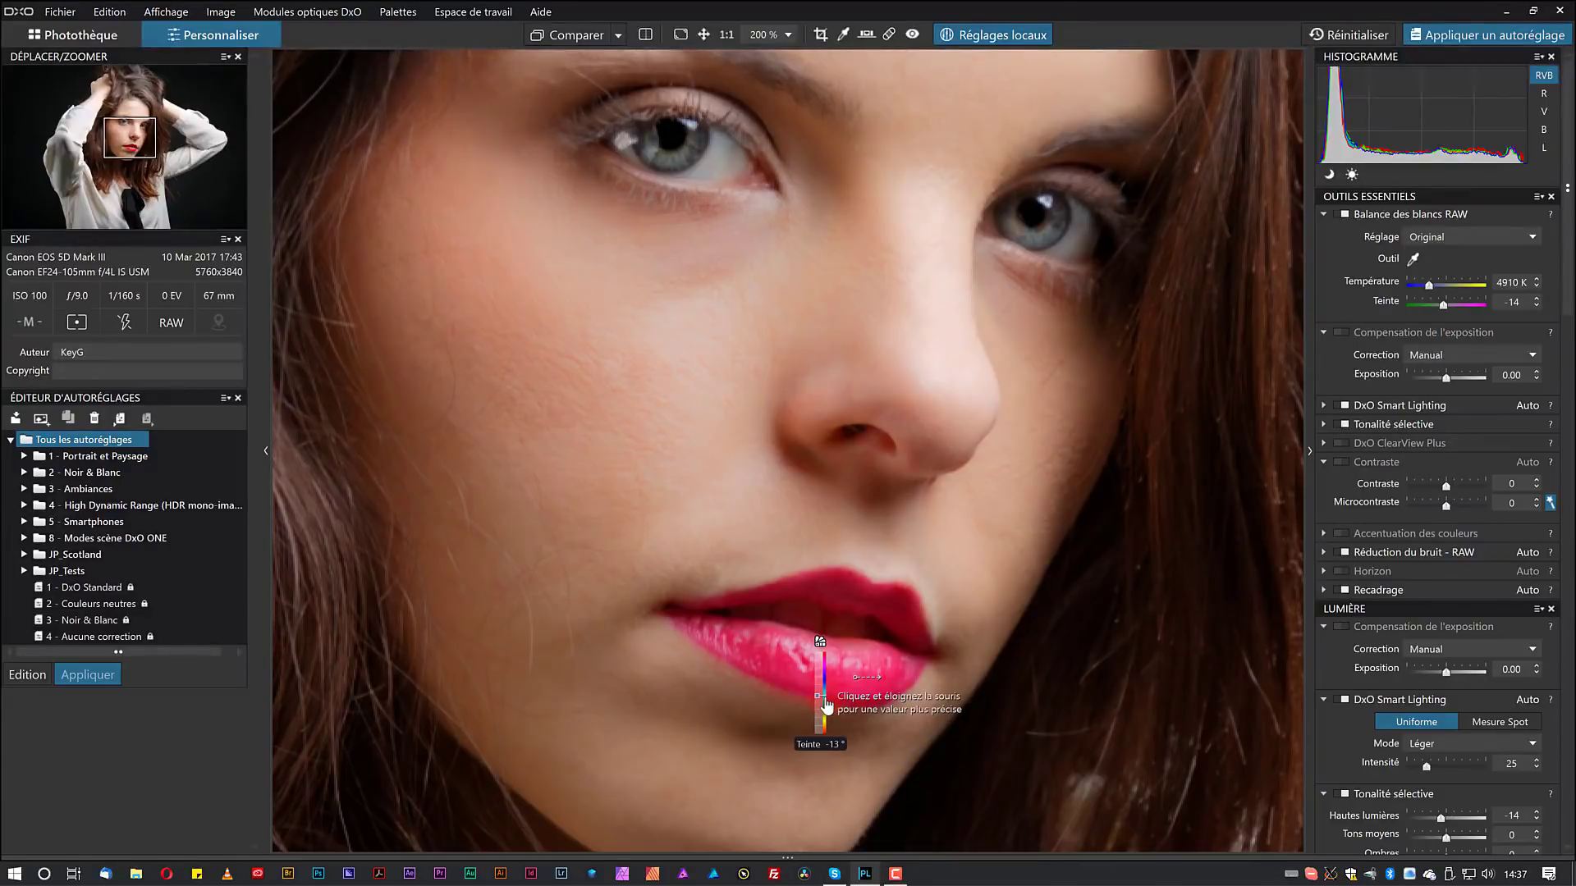
Fine-tune the lip mask's Teinte, and raise its Microcontraste in the light settings.
drag(826, 704, 825, 704)
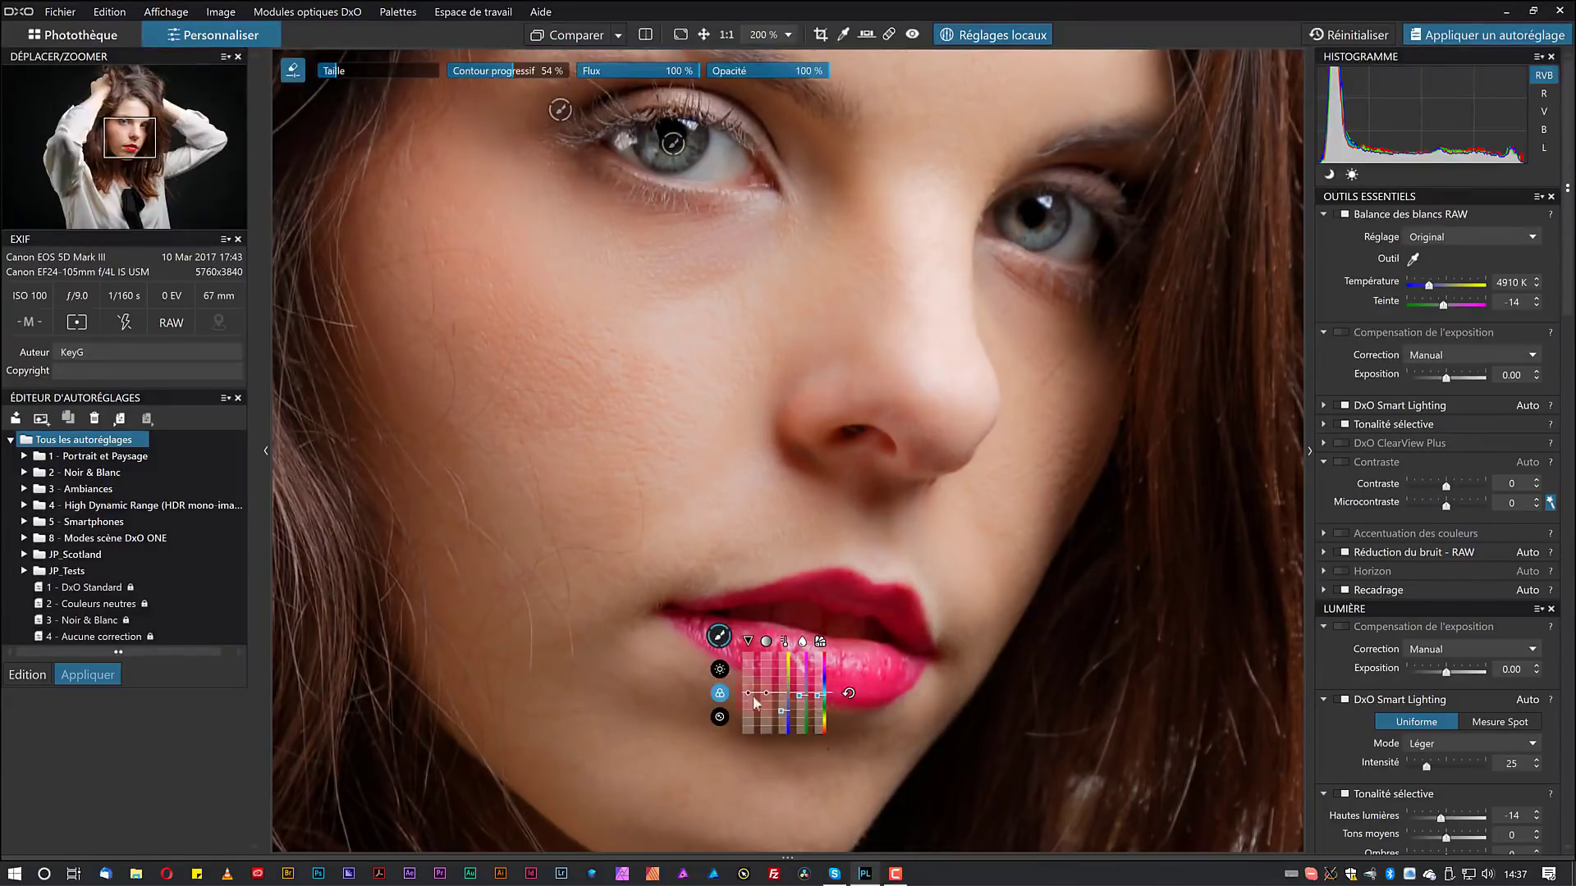
click(722, 675)
drag(785, 693, 785, 690)
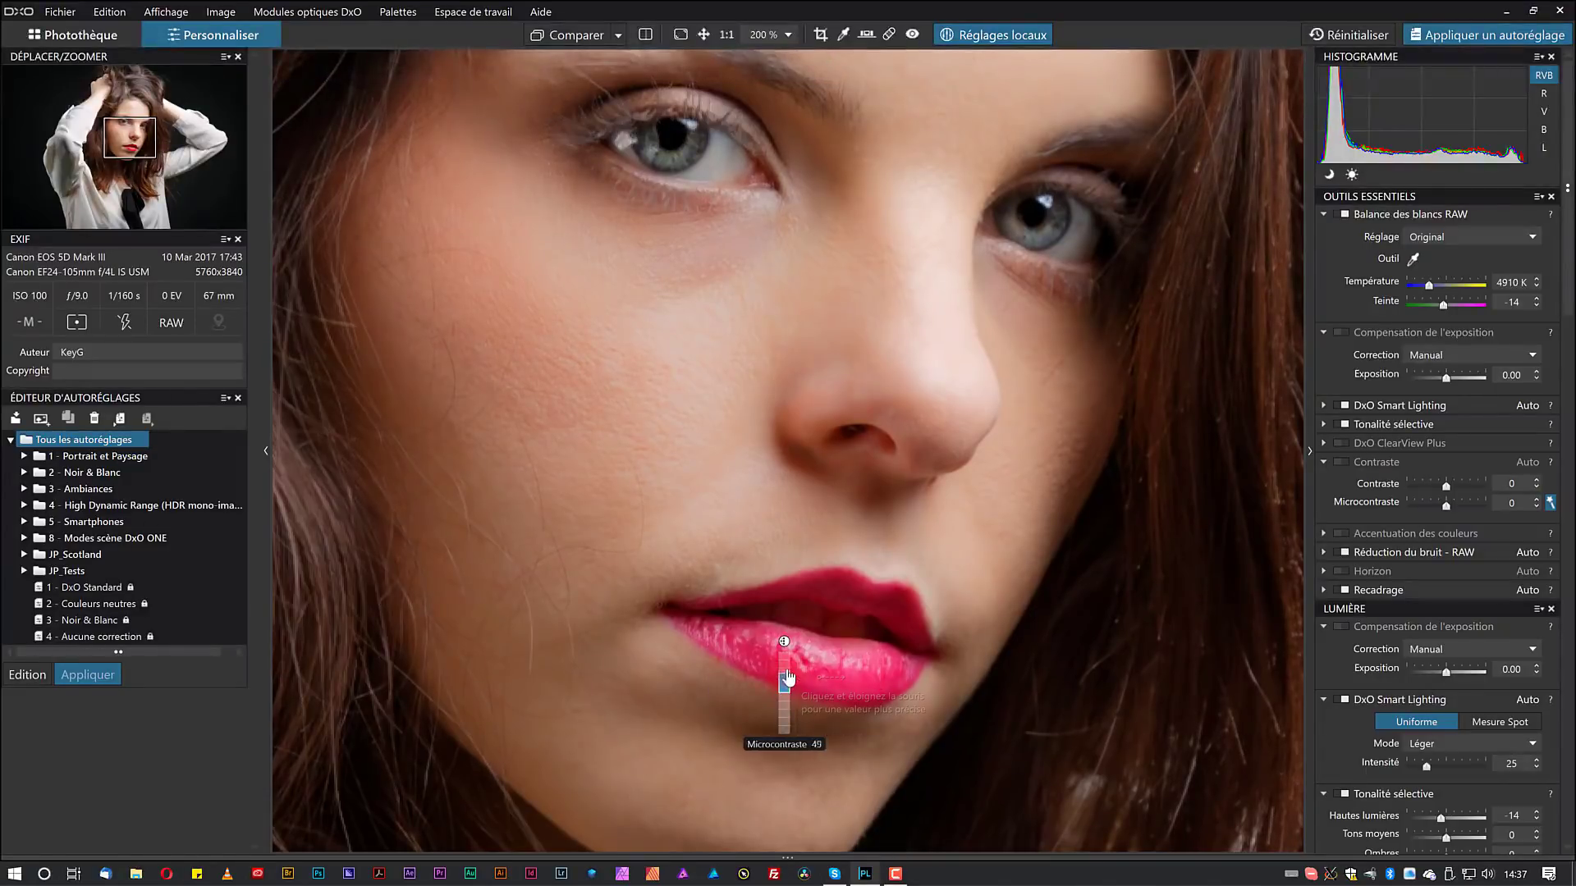
drag(786, 673, 786, 672)
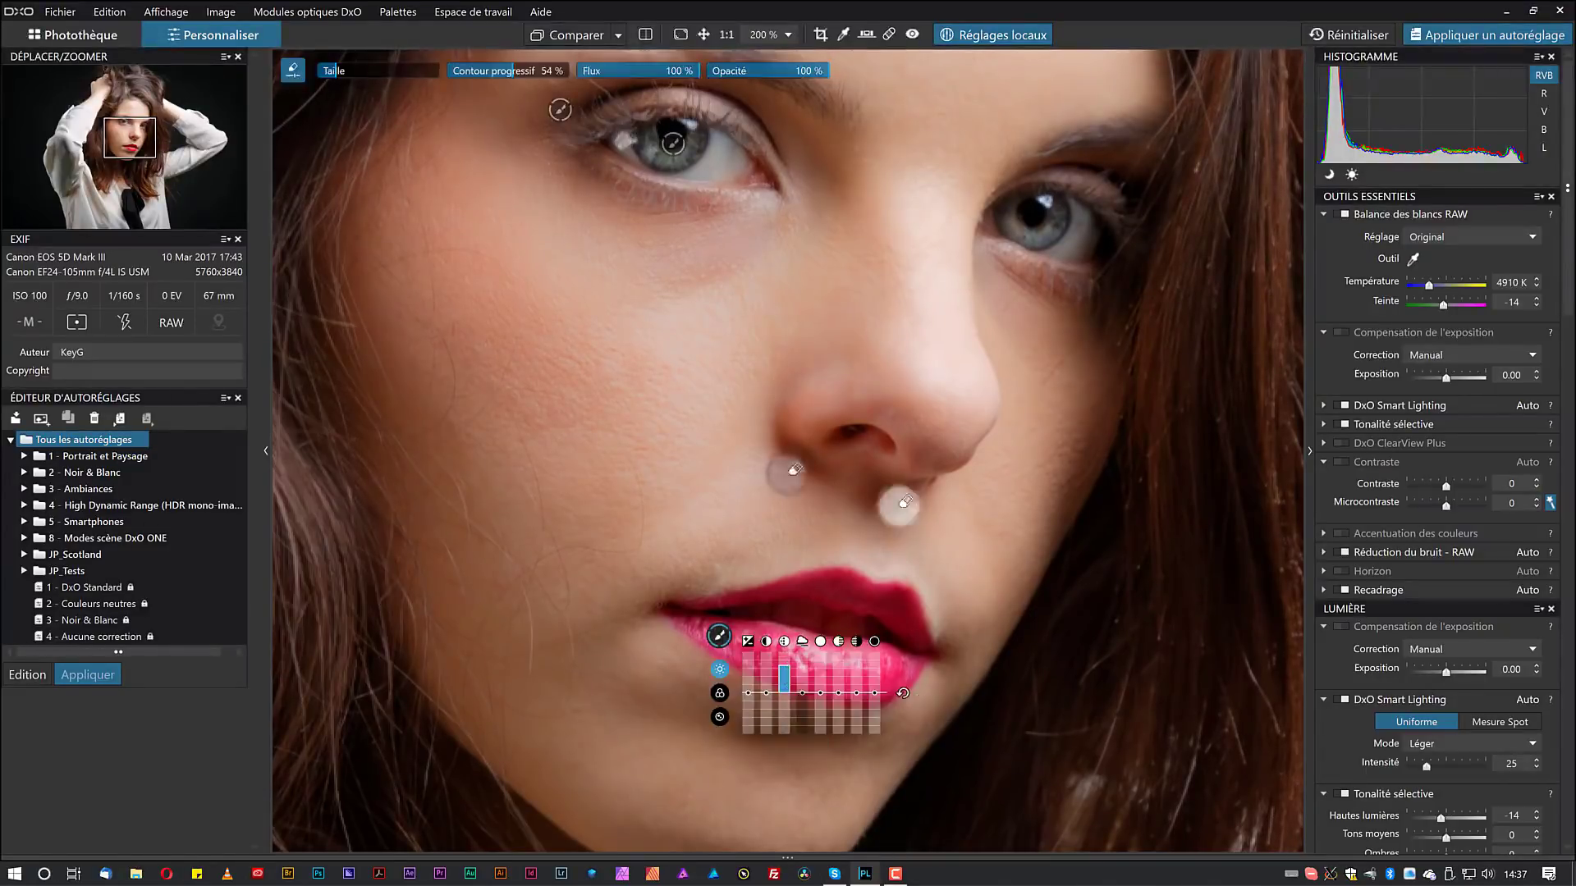
Lower the lip mask's Vibrance to about -55 in its colour settings.
scroll(574, 472, down, 4)
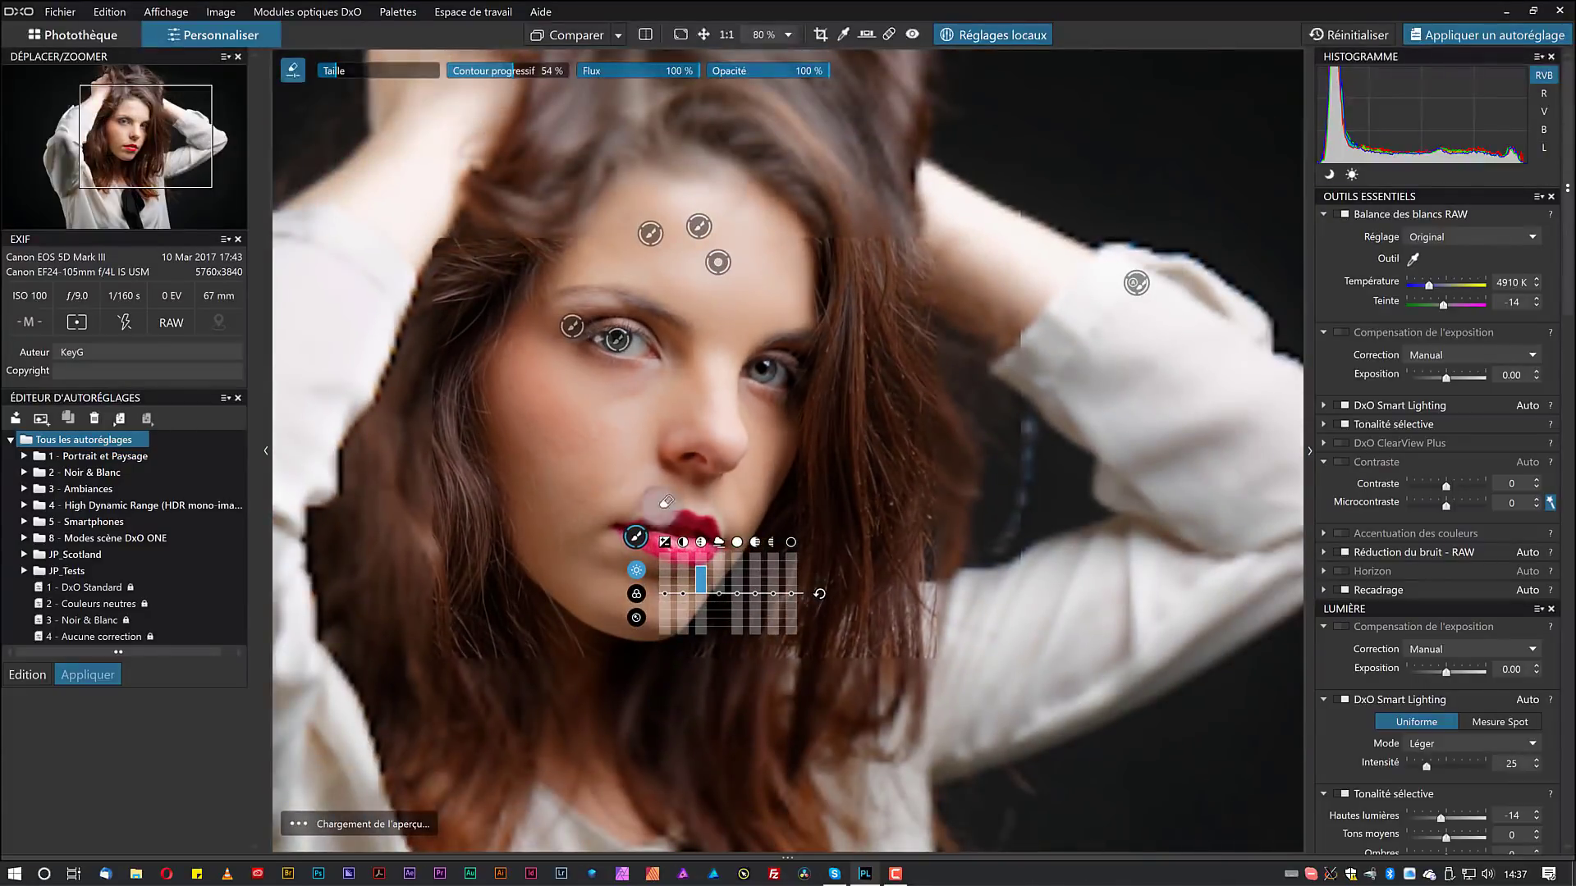
click(636, 593)
drag(666, 605, 663, 627)
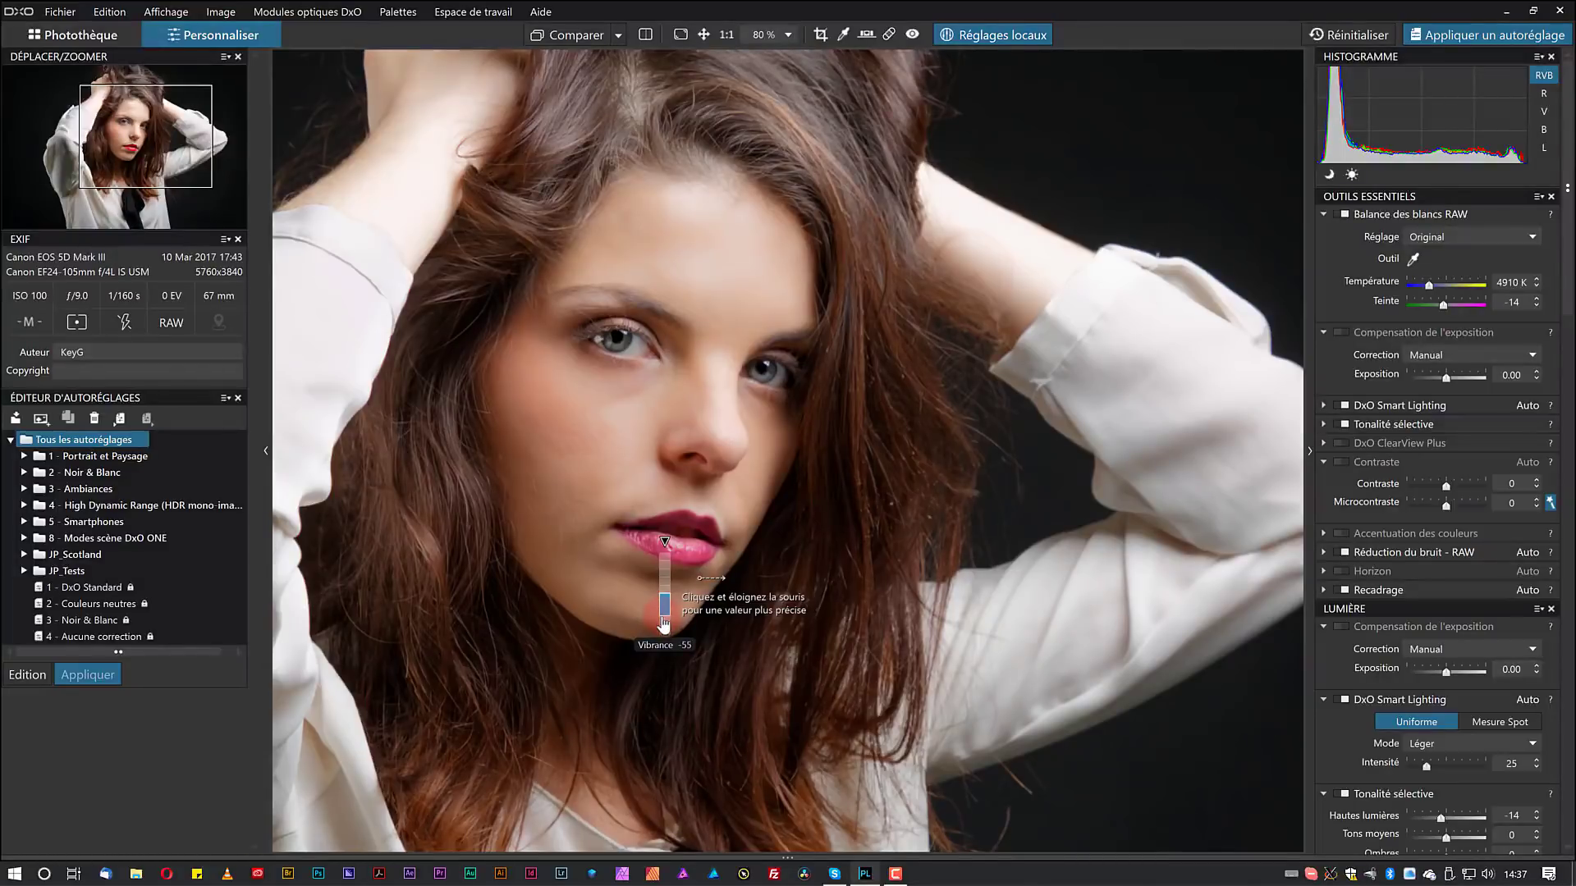
drag(664, 623, 663, 625)
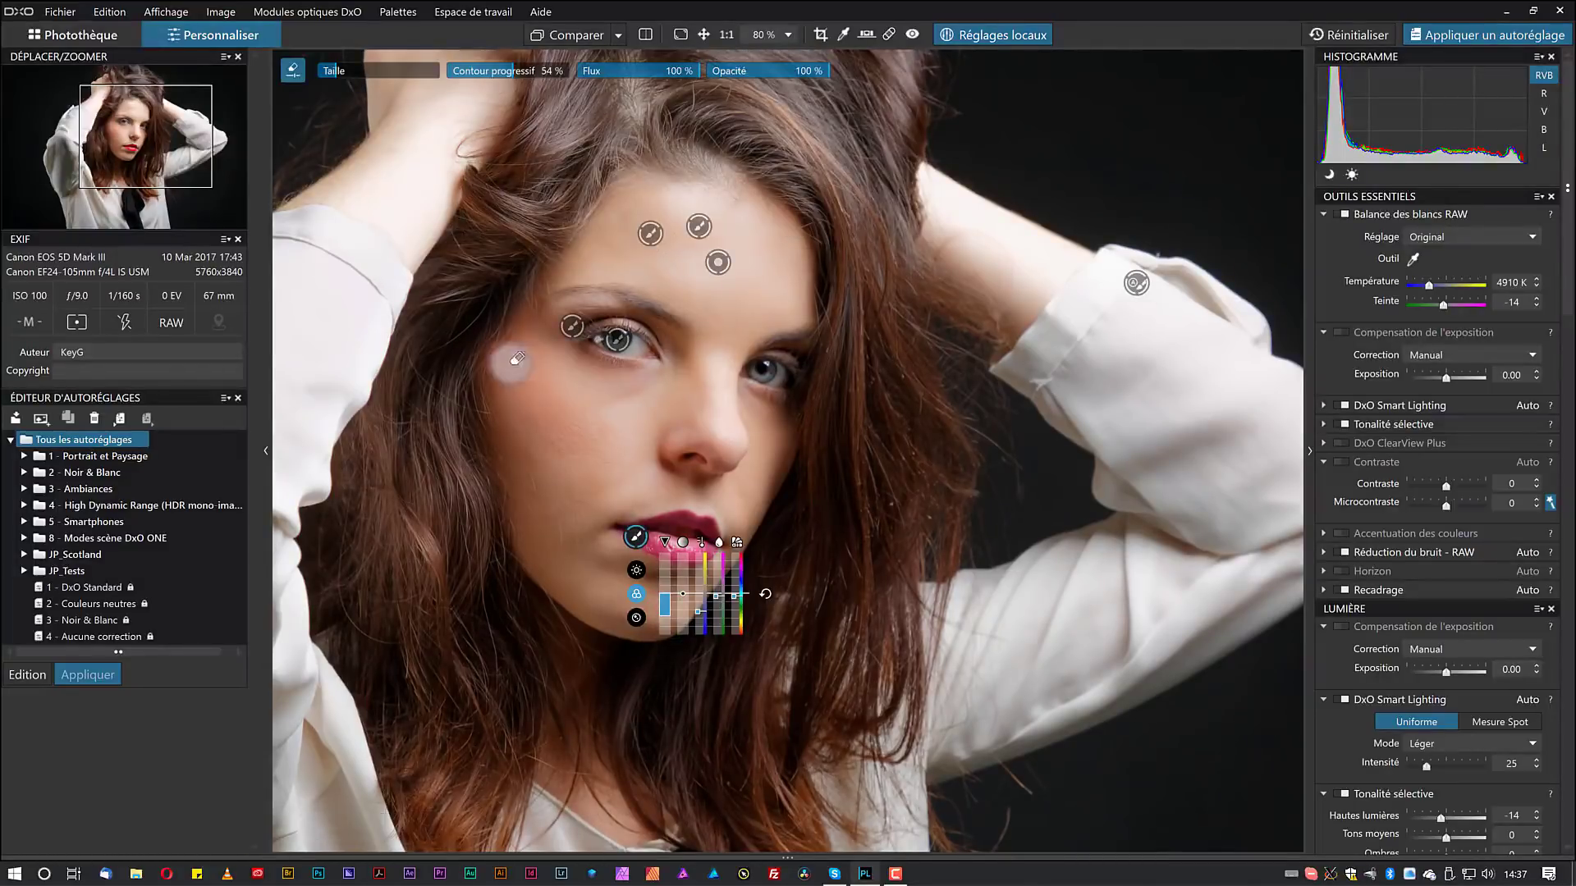
Start a new brush mask with a large brush and Contour progressif at 100 %, and paint it over both cheeks.
right_click(574, 402)
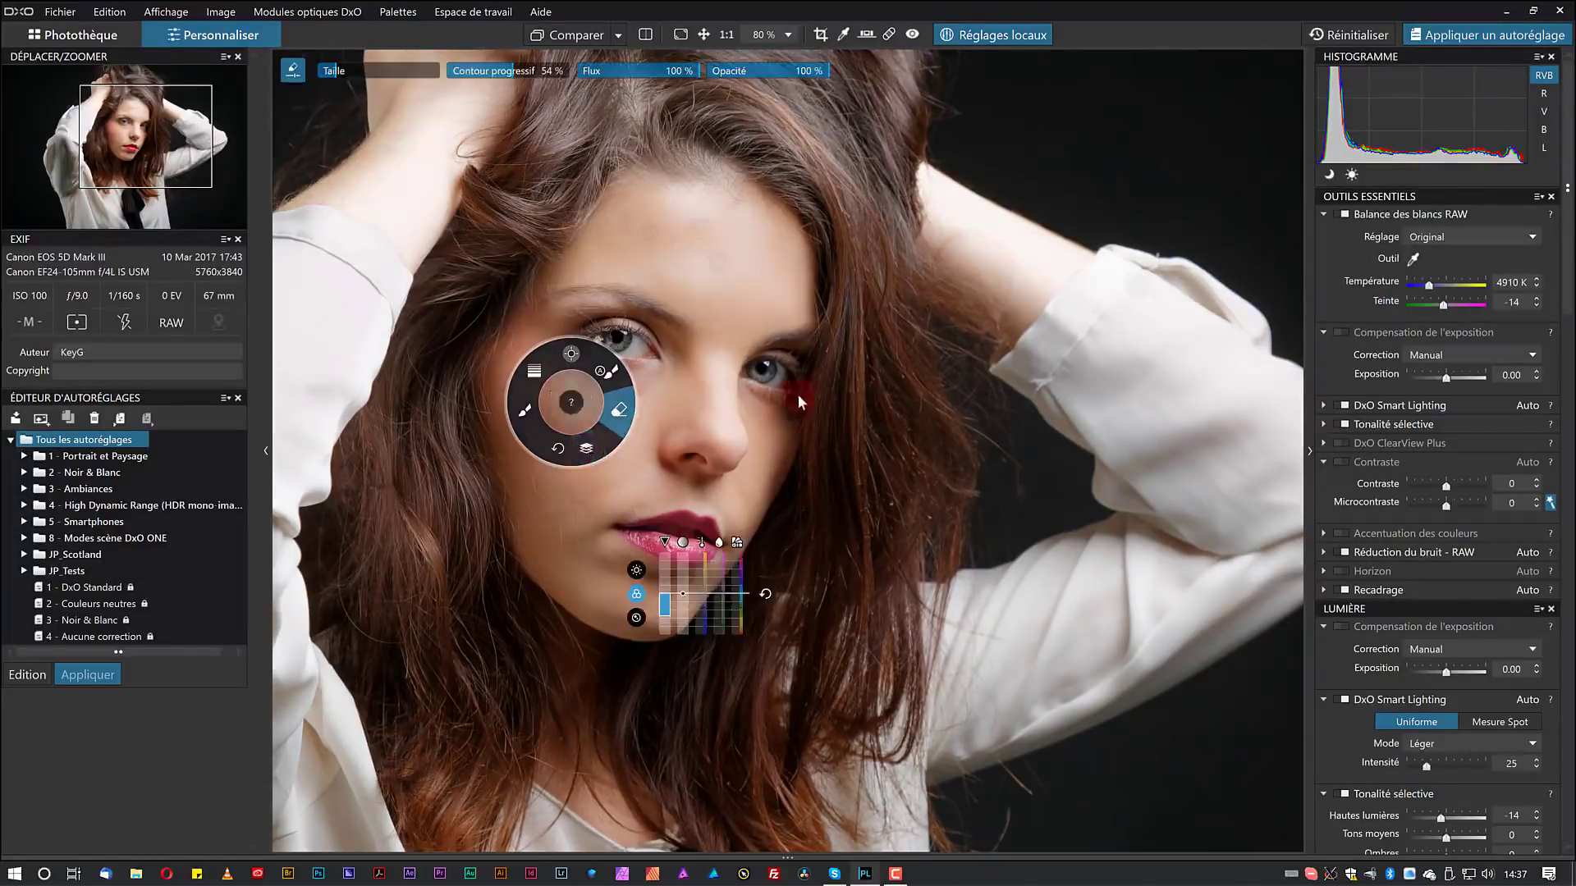
click(620, 414)
right_click(560, 397)
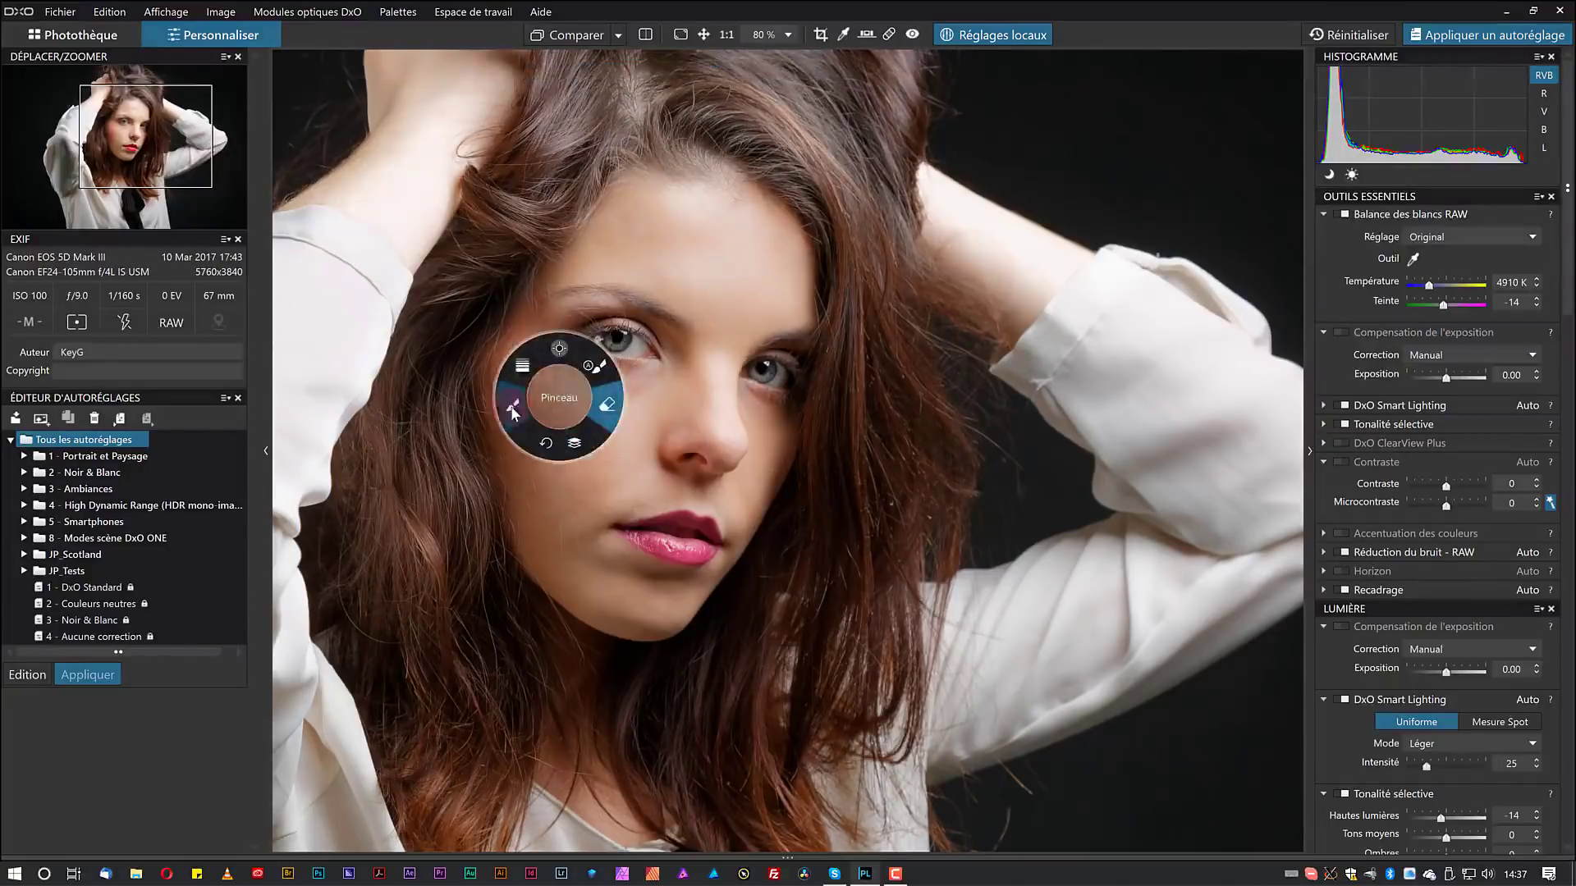
click(513, 407)
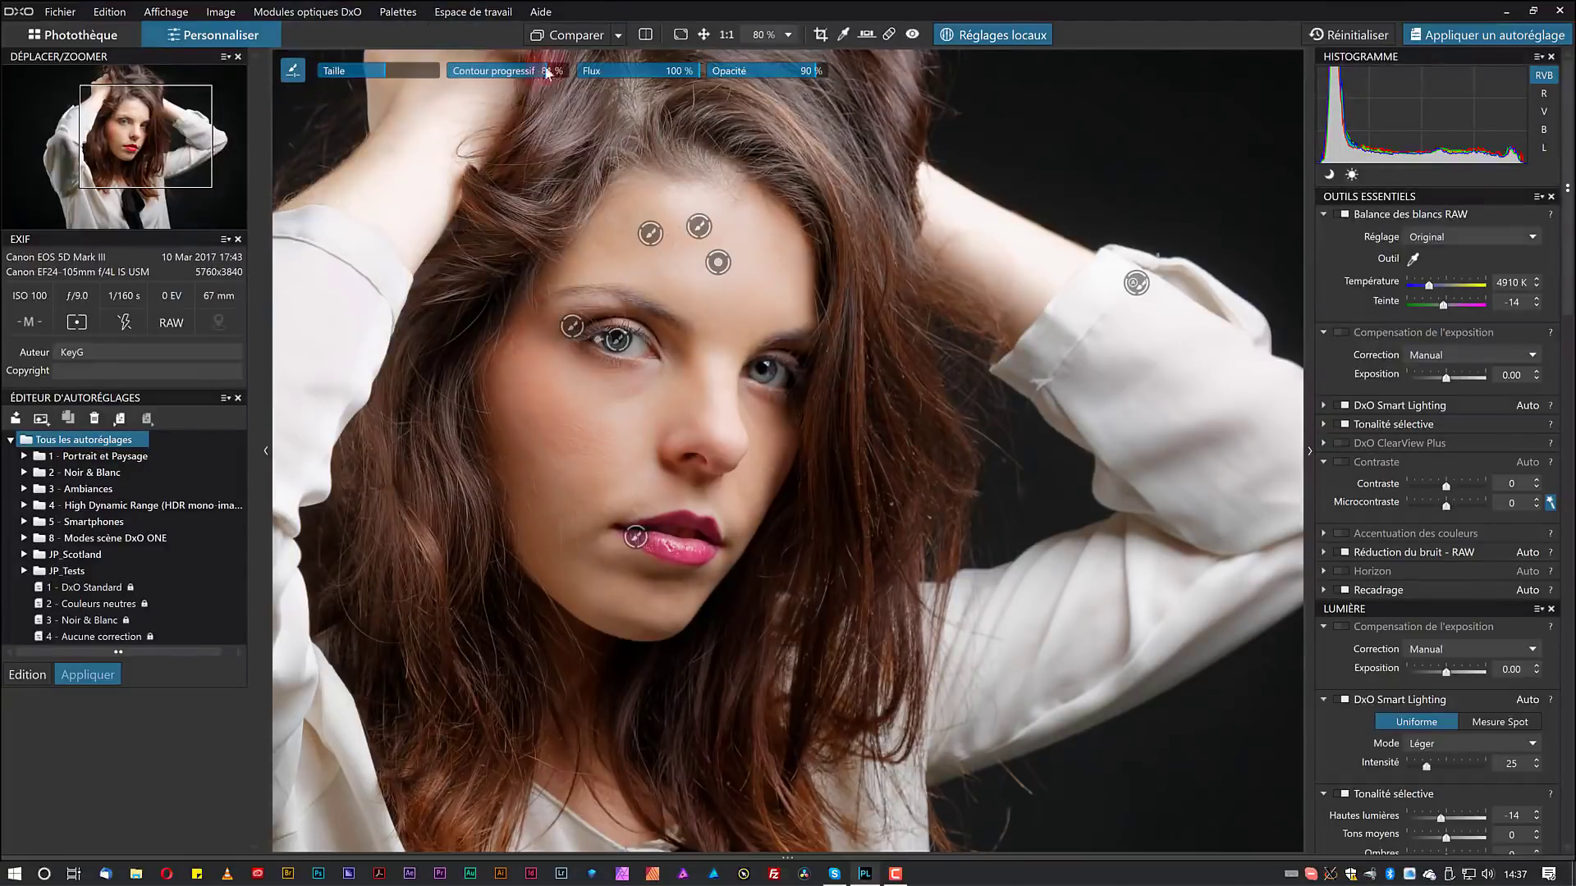
mouse_move(463, 453)
mouse_down()
mouse_move(861, 521)
mouse_move(896, 777)
mouse_move(862, 774)
mouse_move(784, 623)
mouse_move(556, 384)
mouse_move(430, 395)
mouse_move(452, 431)
mouse_up()
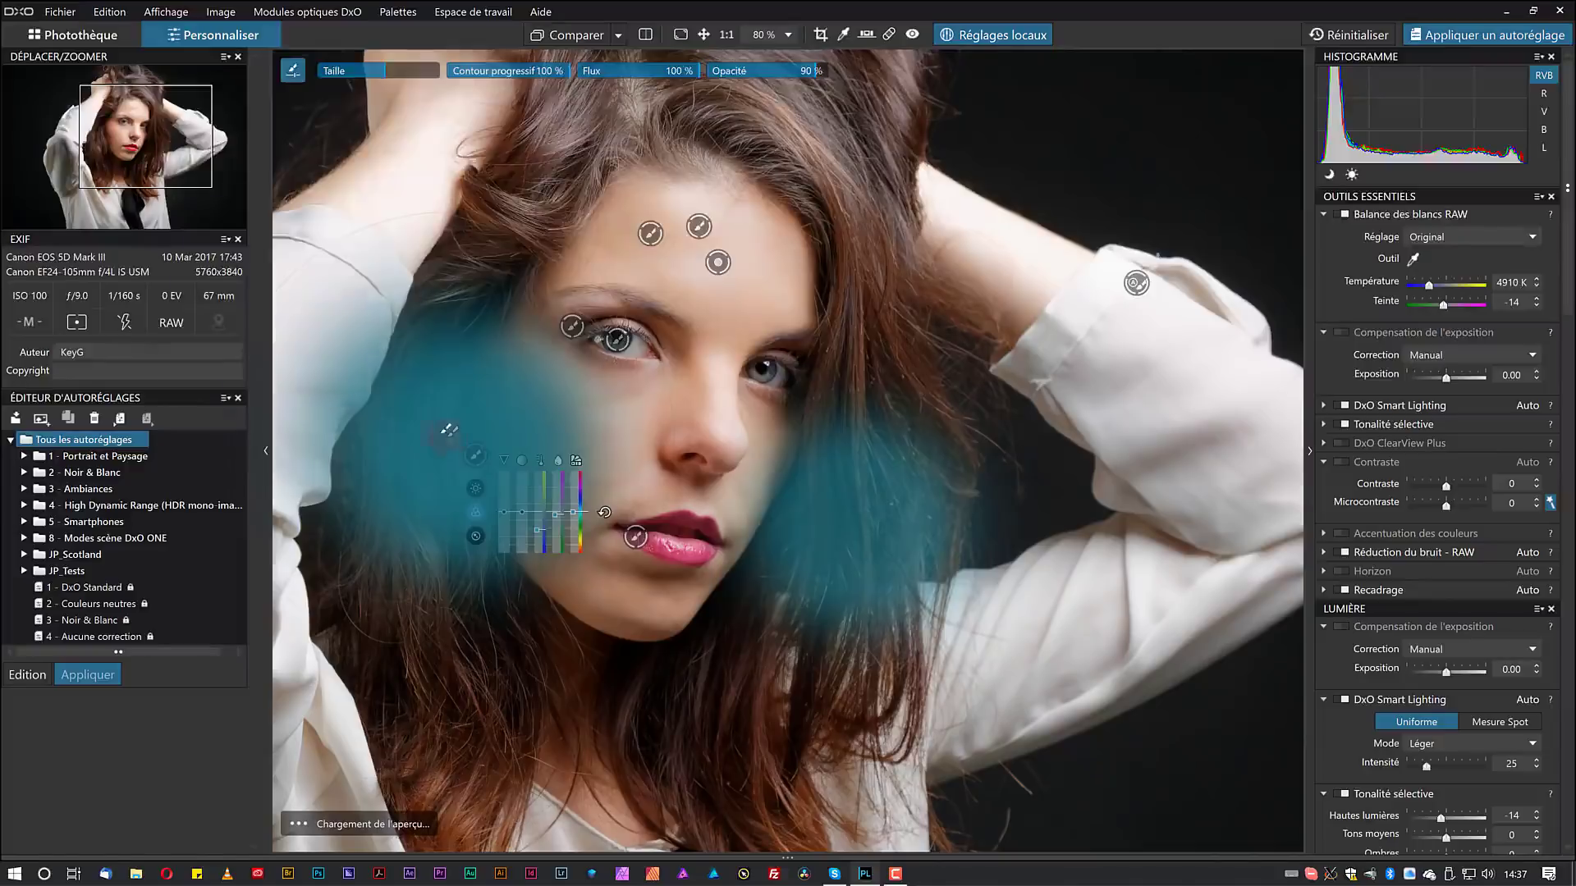
Erase the cheek mask where it spills over the hair on both sides of the face.
right_click(580, 408)
mouse_move(841, 427)
mouse_down()
mouse_move(820, 446)
mouse_move(848, 289)
mouse_move(827, 449)
mouse_move(753, 591)
mouse_move(852, 462)
mouse_move(779, 673)
mouse_move(854, 436)
mouse_move(842, 607)
mouse_move(1015, 438)
mouse_move(1034, 484)
mouse_move(1030, 374)
mouse_move(800, 624)
mouse_move(738, 611)
mouse_move(749, 580)
mouse_move(728, 608)
mouse_move(718, 595)
mouse_up()
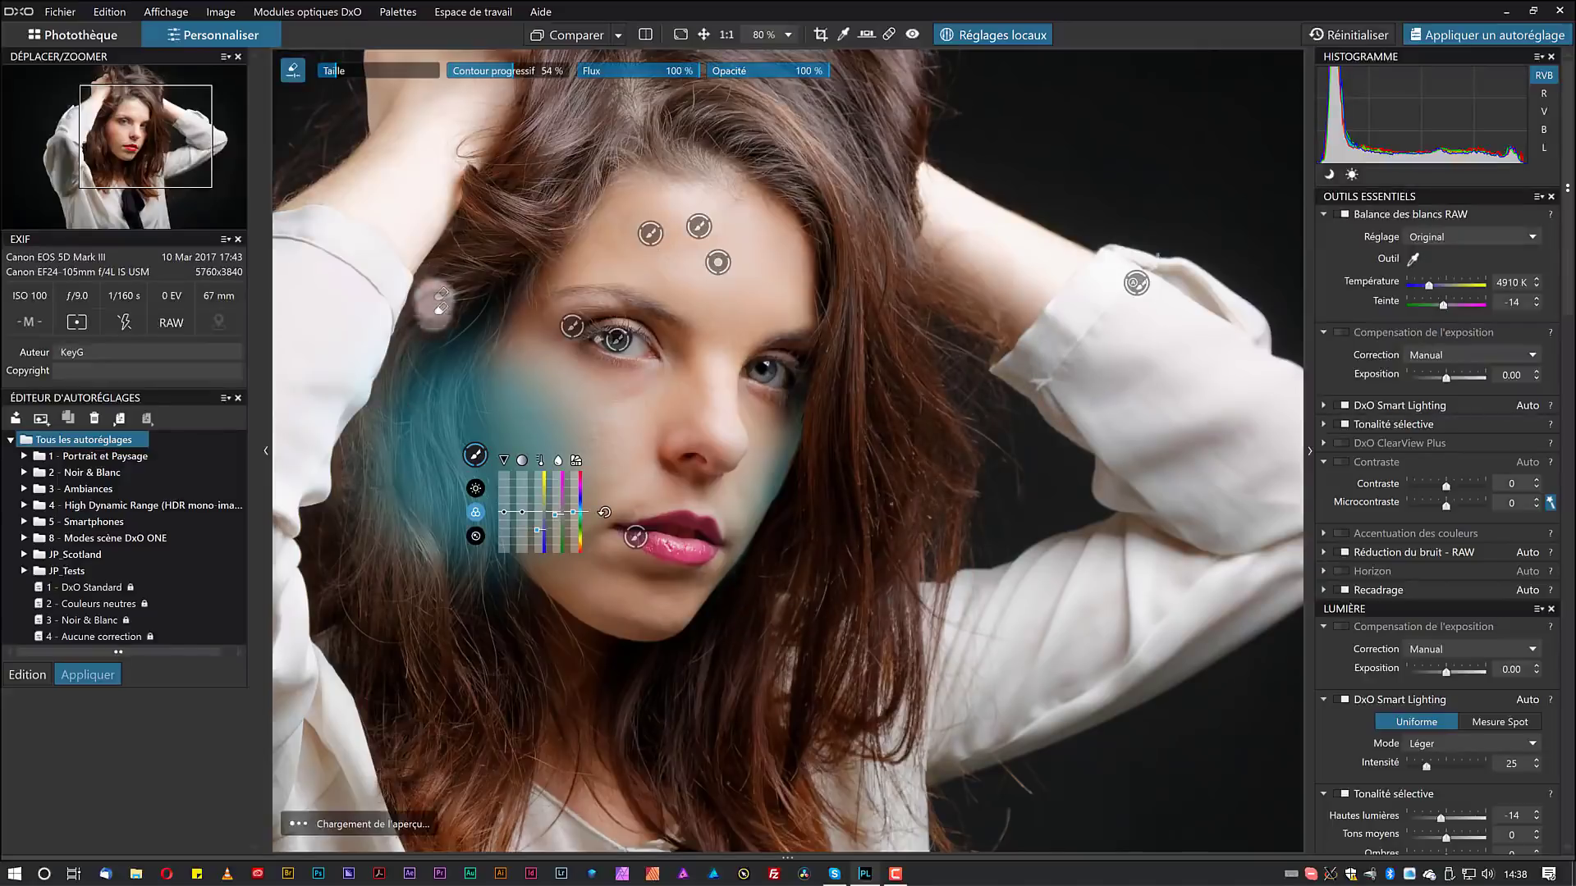
drag(609, 345, 768, 341)
mouse_move(620, 322)
mouse_down()
mouse_move(614, 459)
mouse_move(681, 638)
mouse_move(562, 308)
mouse_move(592, 259)
mouse_move(585, 633)
mouse_move(513, 267)
mouse_move(532, 567)
mouse_move(523, 451)
mouse_move(564, 479)
mouse_move(634, 645)
mouse_move(555, 489)
mouse_move(454, 389)
mouse_move(503, 593)
mouse_move(570, 316)
mouse_up()
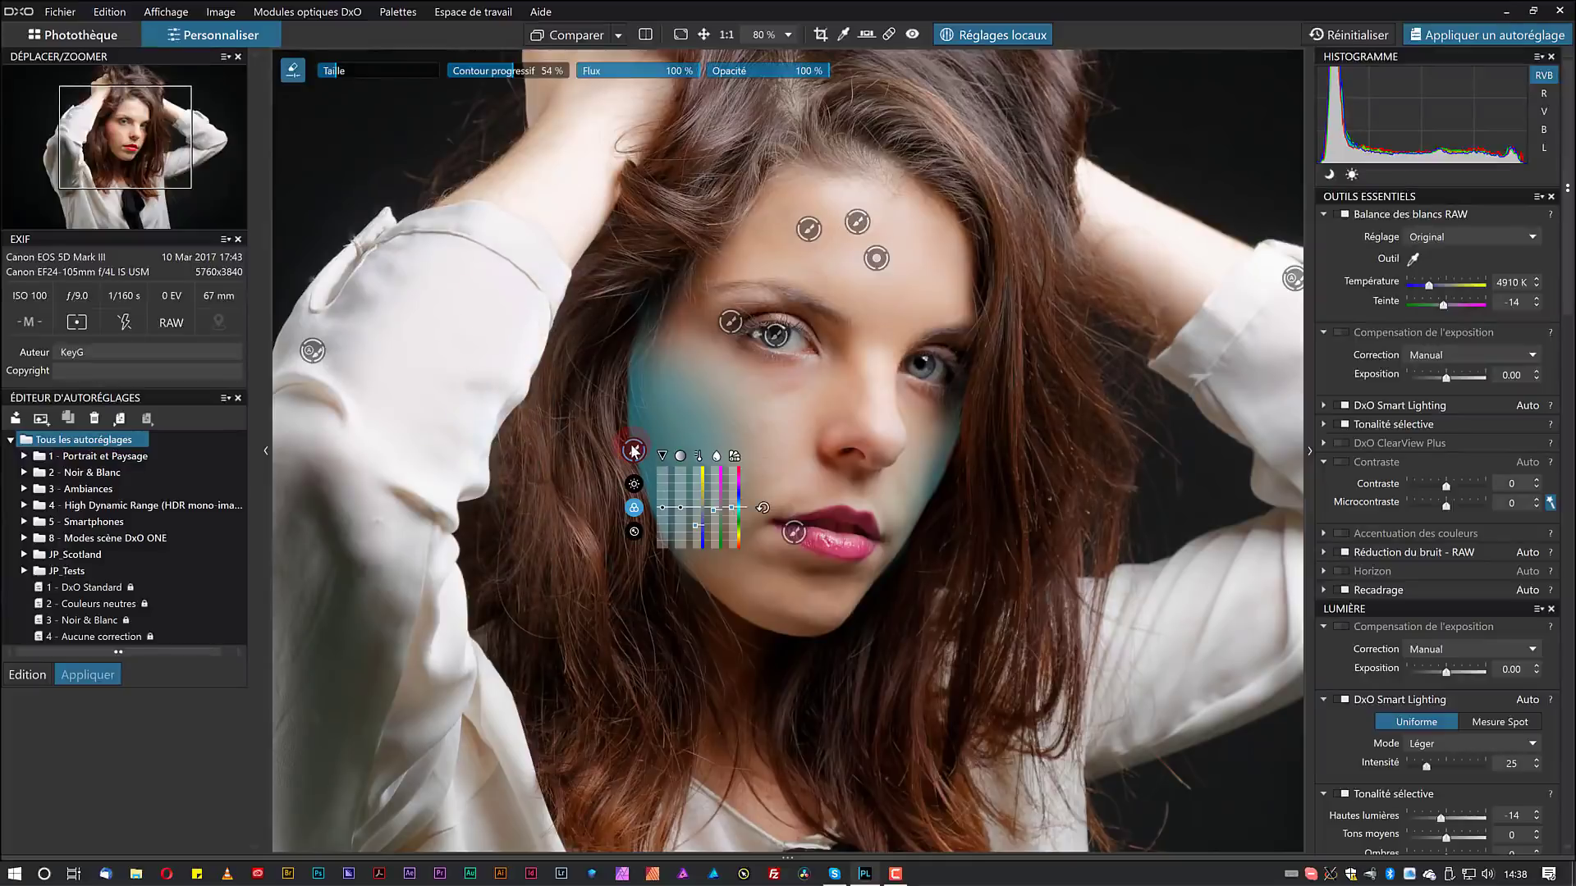
Give the cheeks a pink blush with the mask's Teinte, and fine-tune its Vibrance.
drag(714, 517, 717, 509)
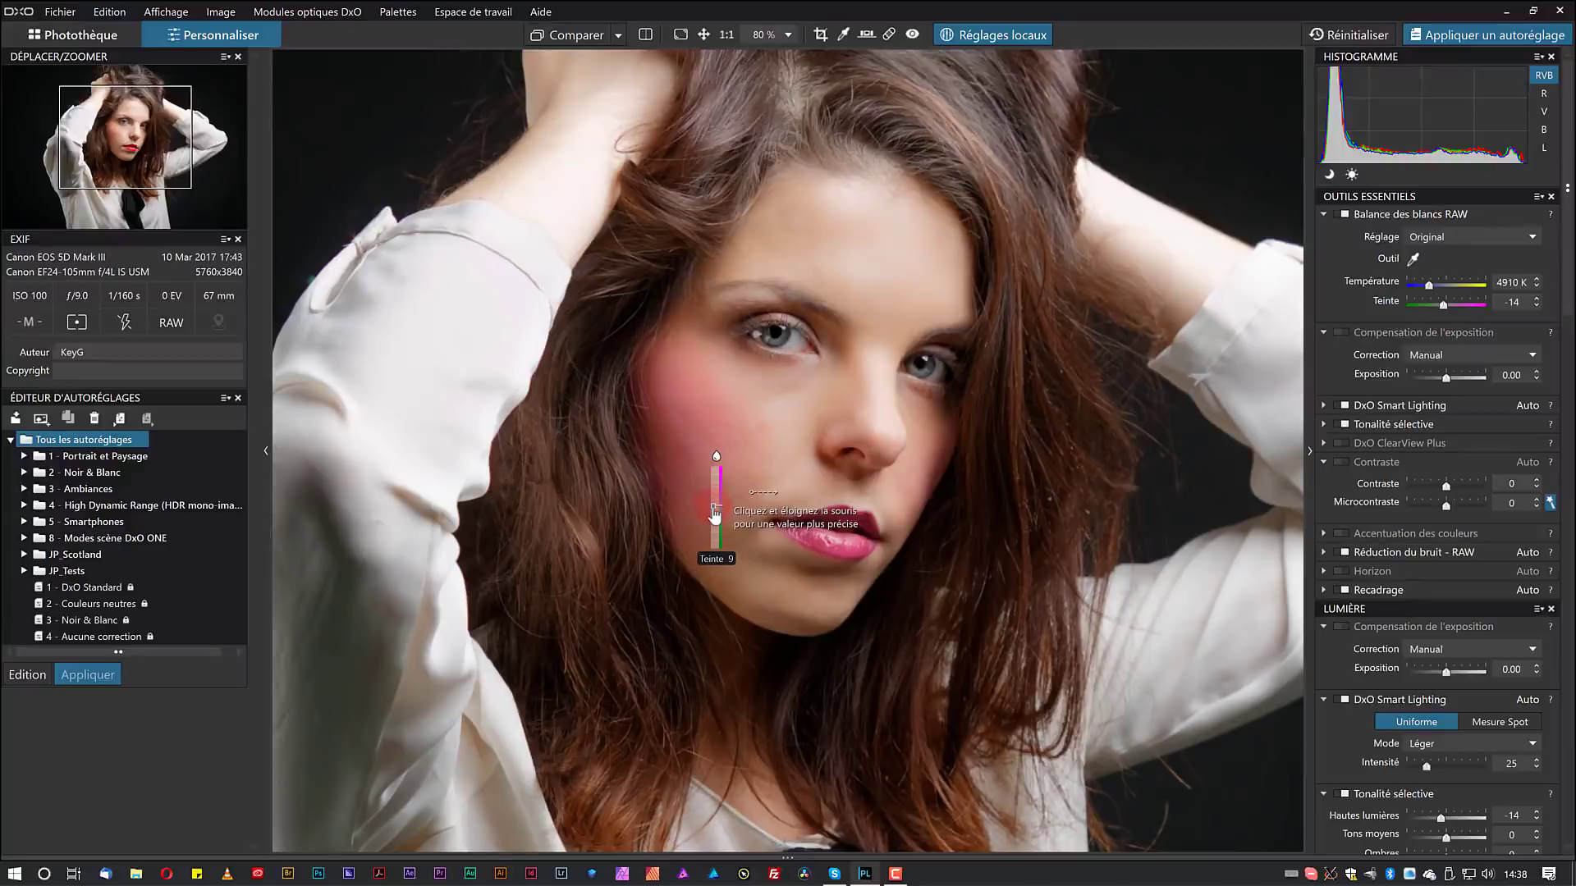
drag(715, 514, 663, 534)
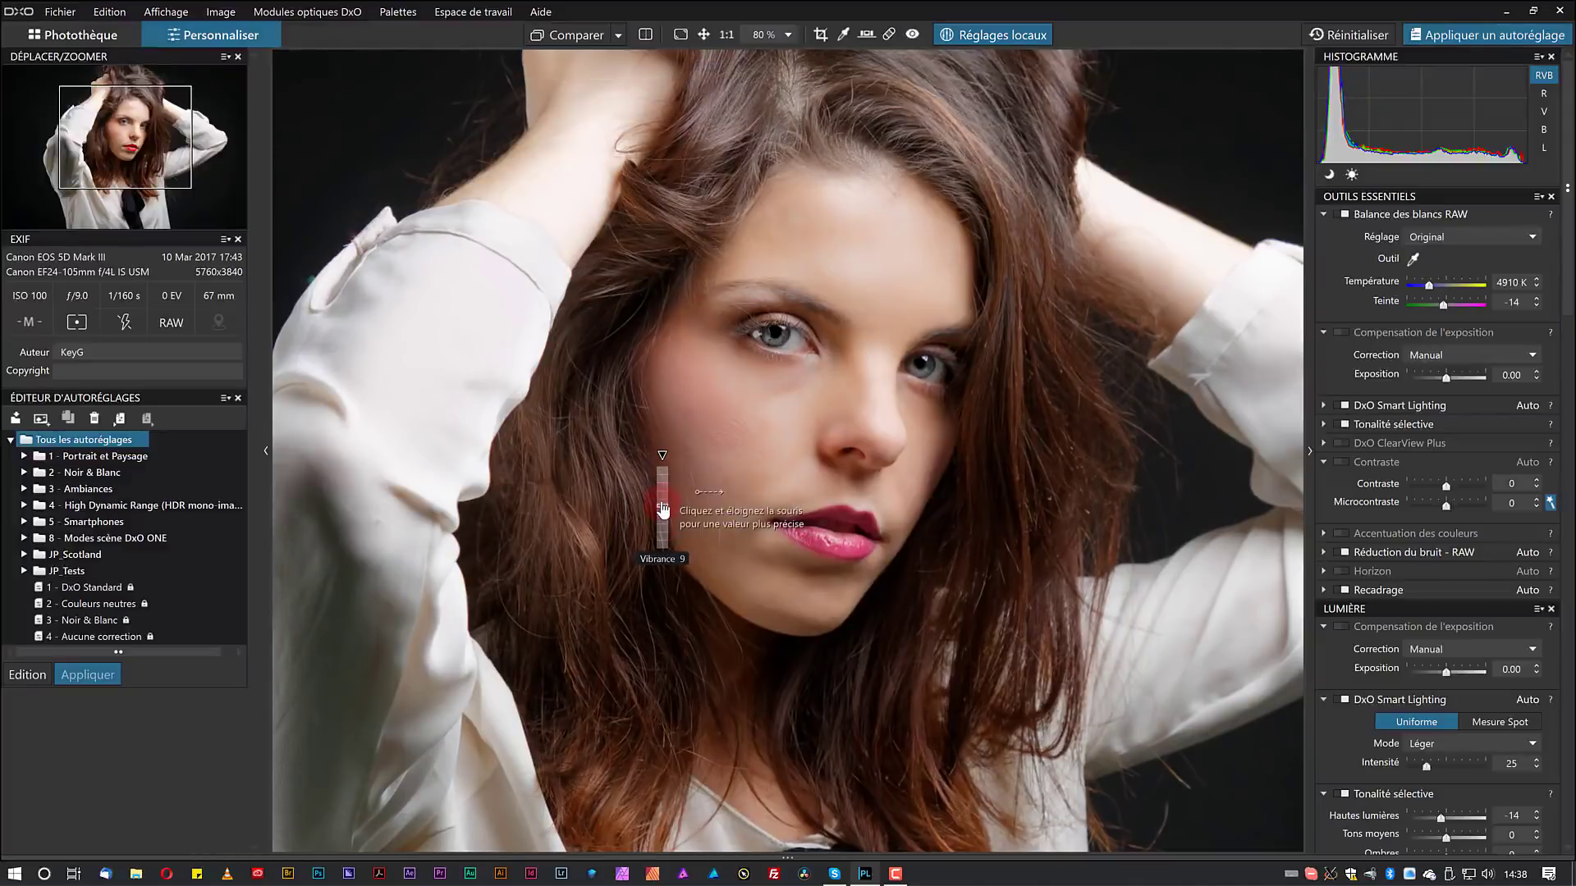
drag(662, 548, 661, 560)
drag(662, 513, 661, 510)
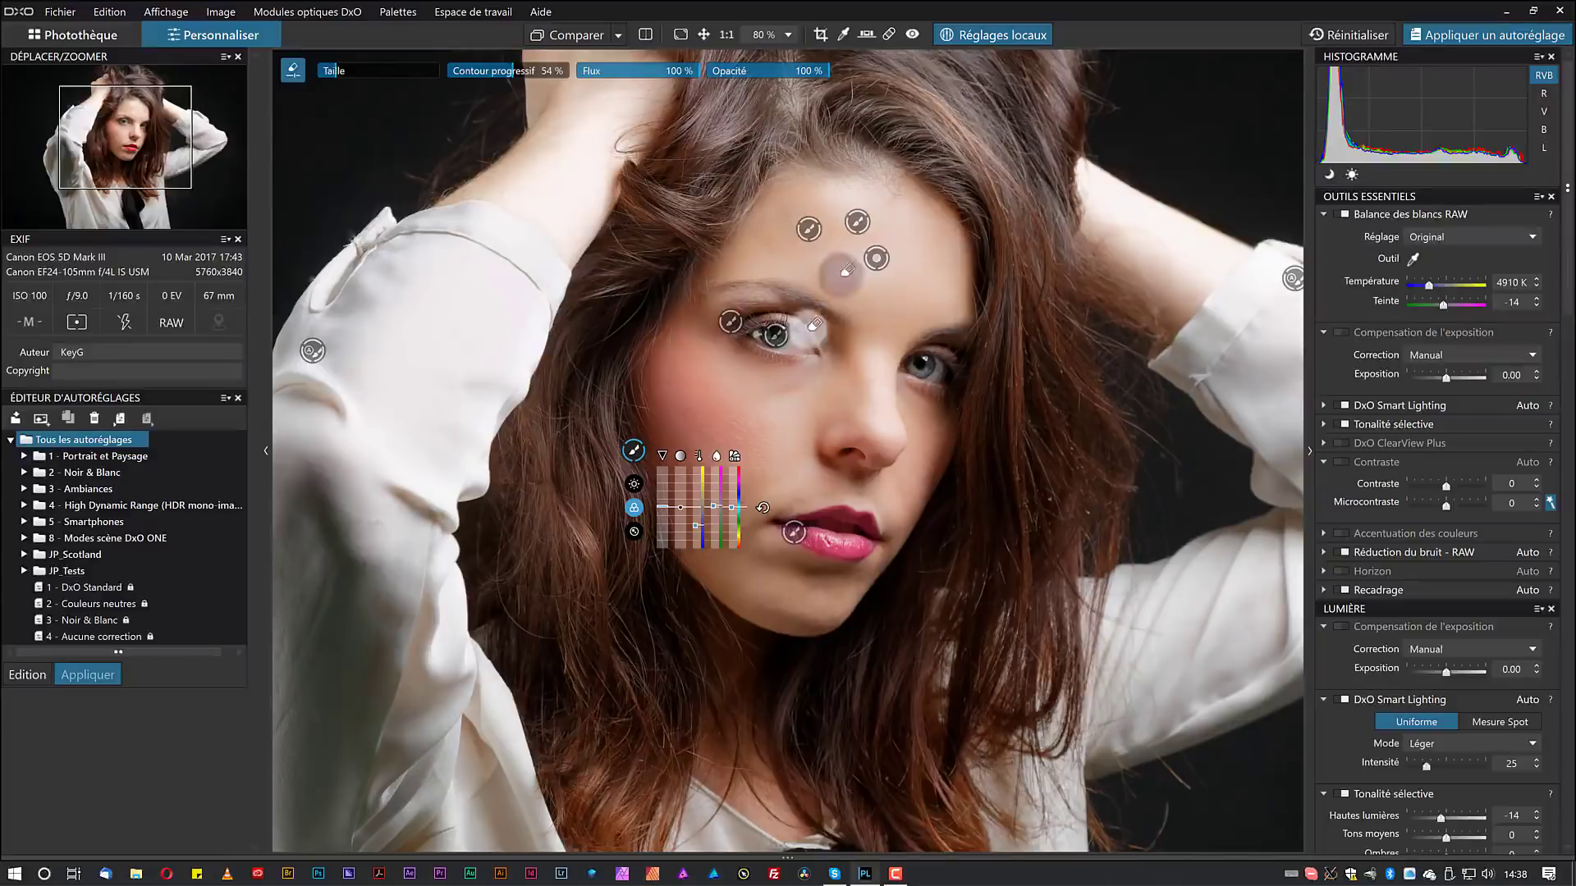
Leave the local adjustments and examine the corrected portrait beside the uncorrected original.
click(1002, 35)
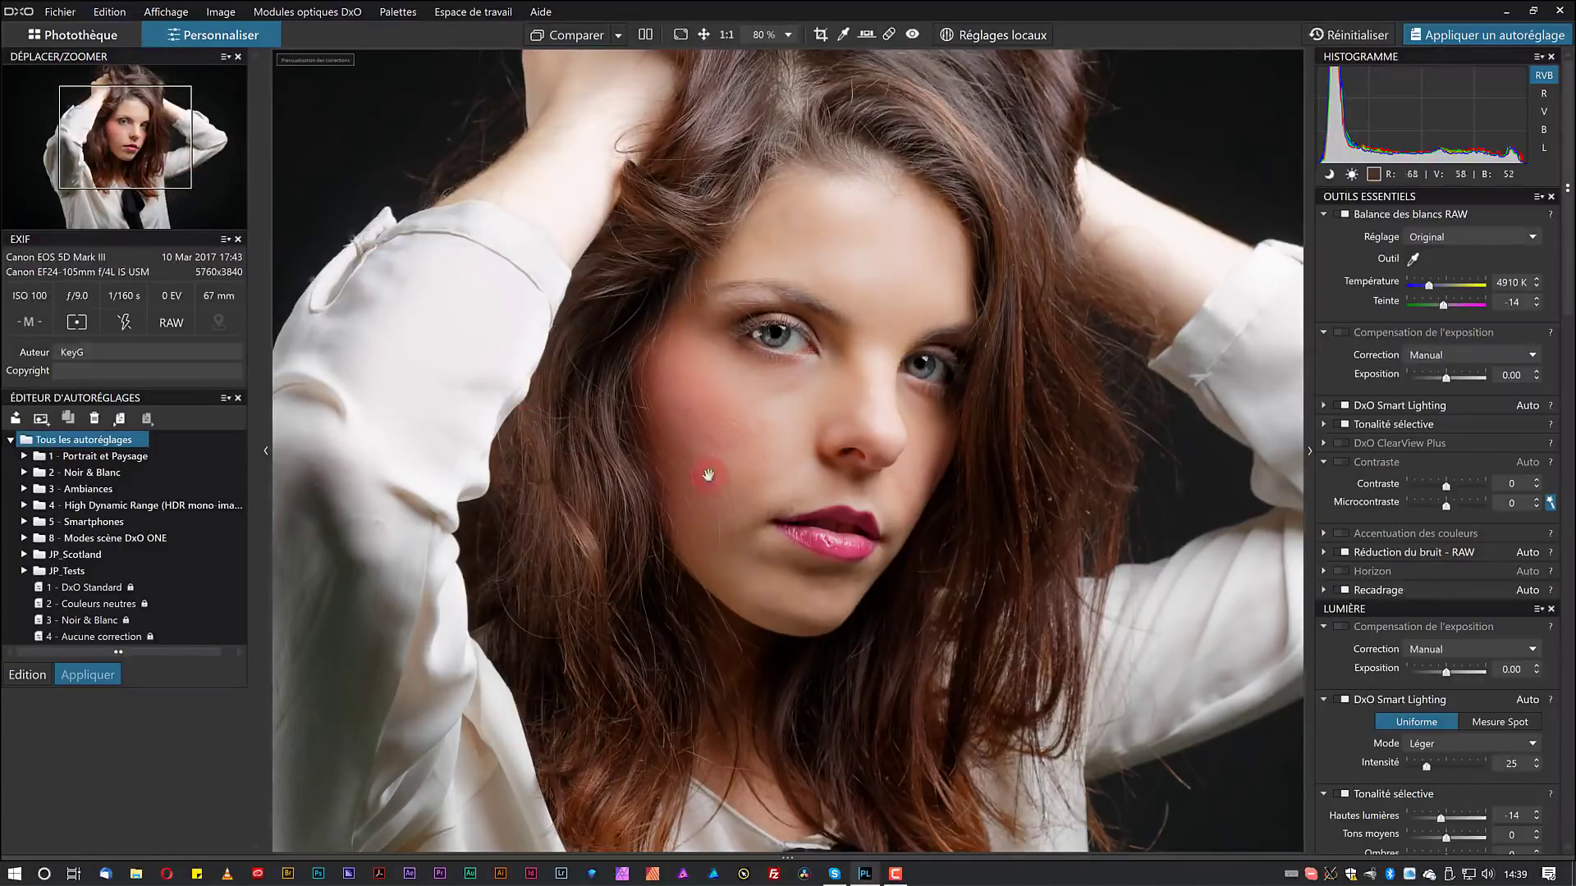
scroll(805, 408, down, 2)
scroll(821, 477, down, 1)
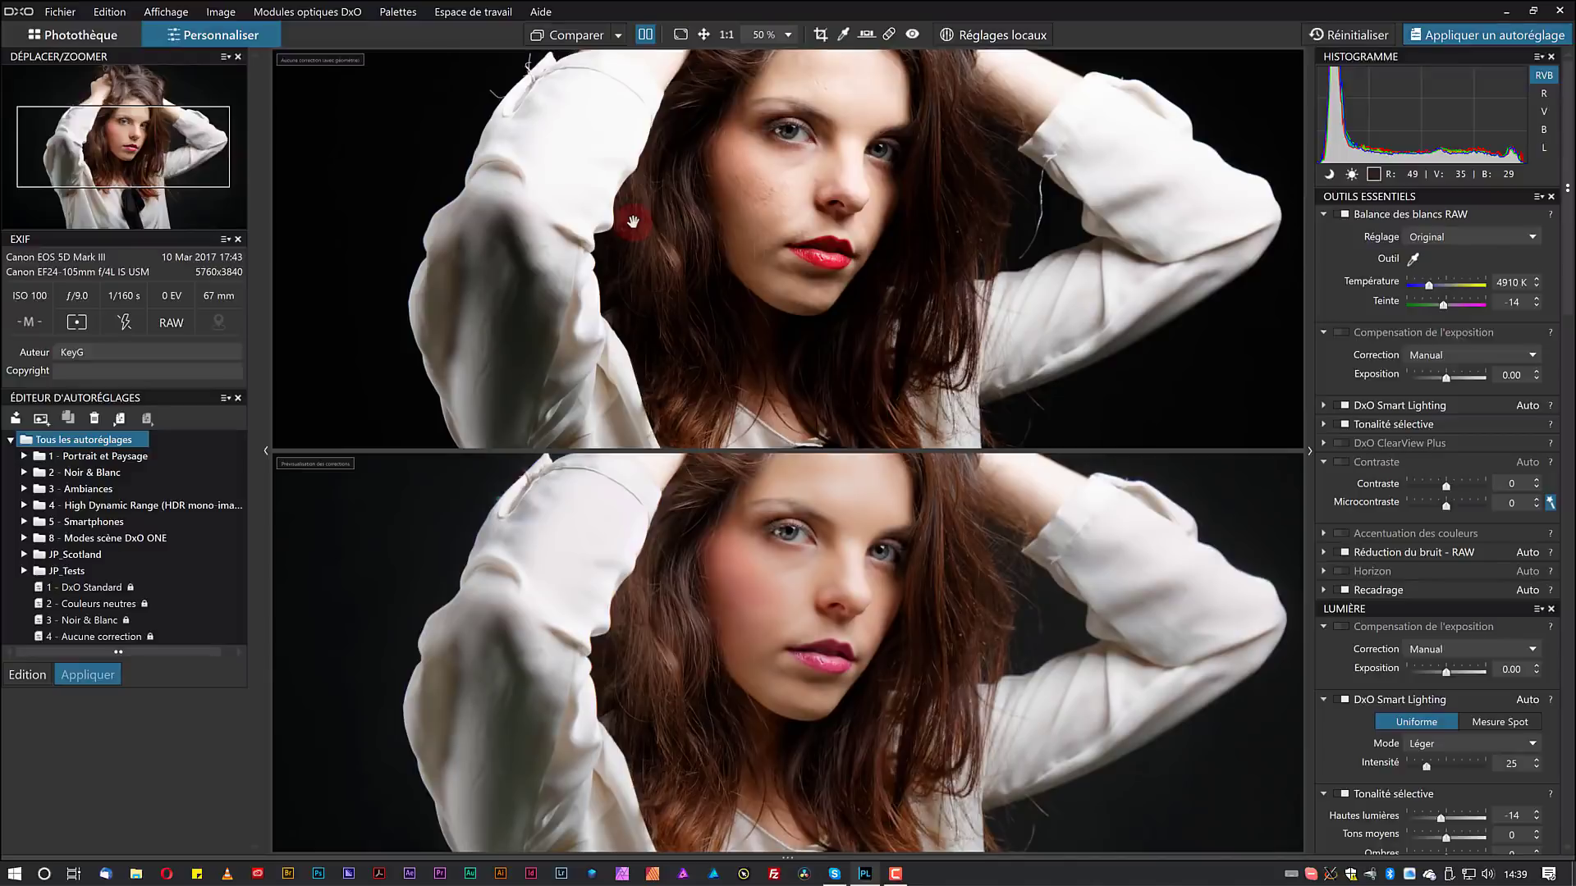
click(647, 34)
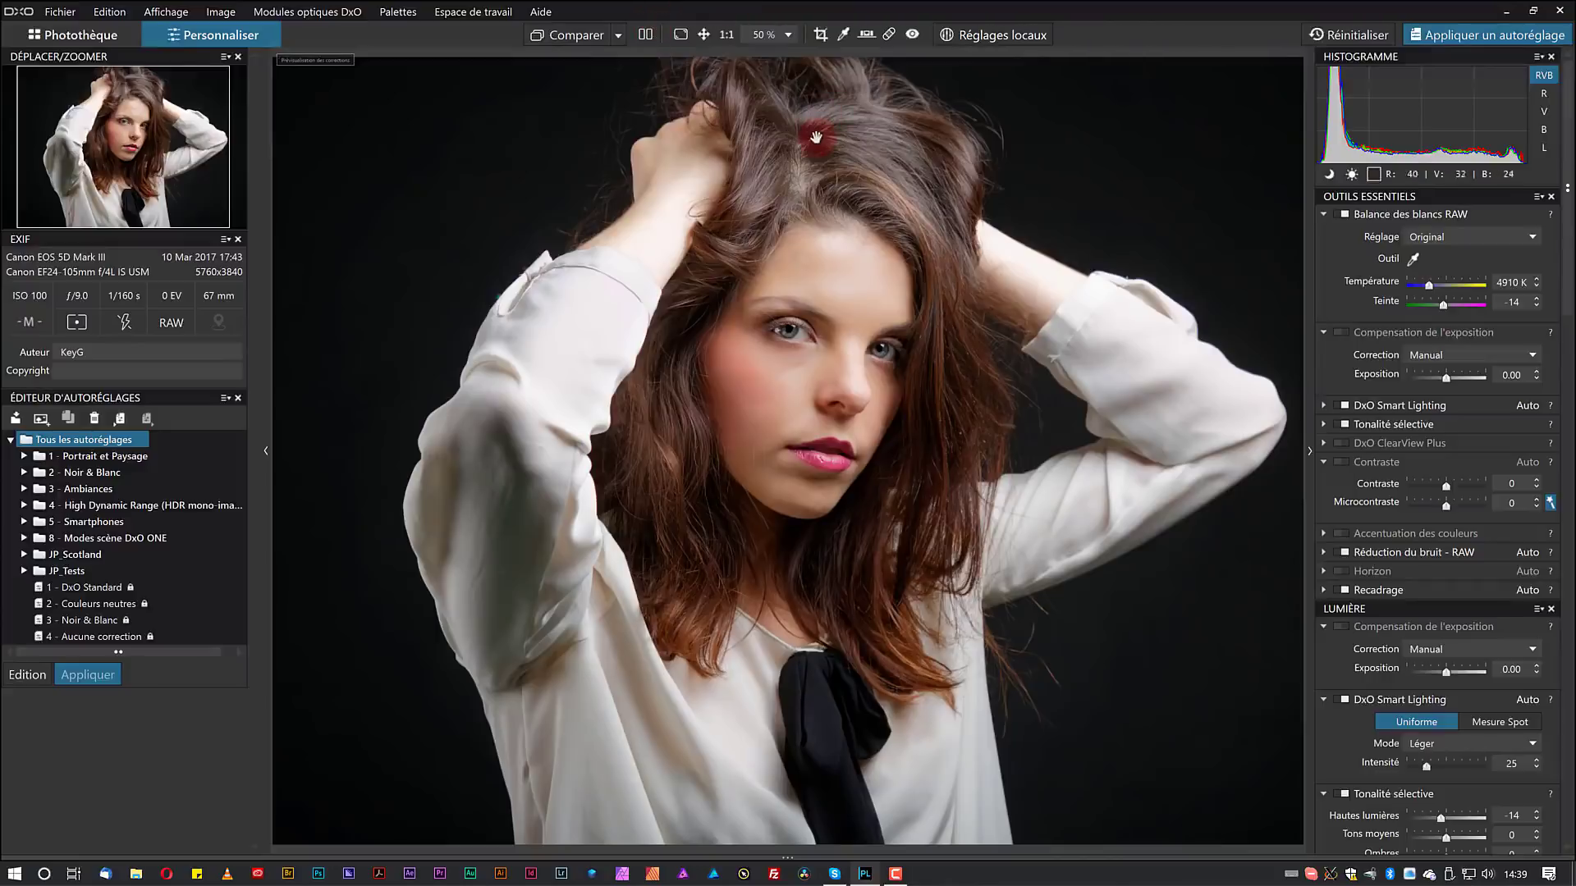
Start a new brush mask with a smaller brush and Contour progressif at 65 %, and paint it over several sections of the hair.
click(953, 36)
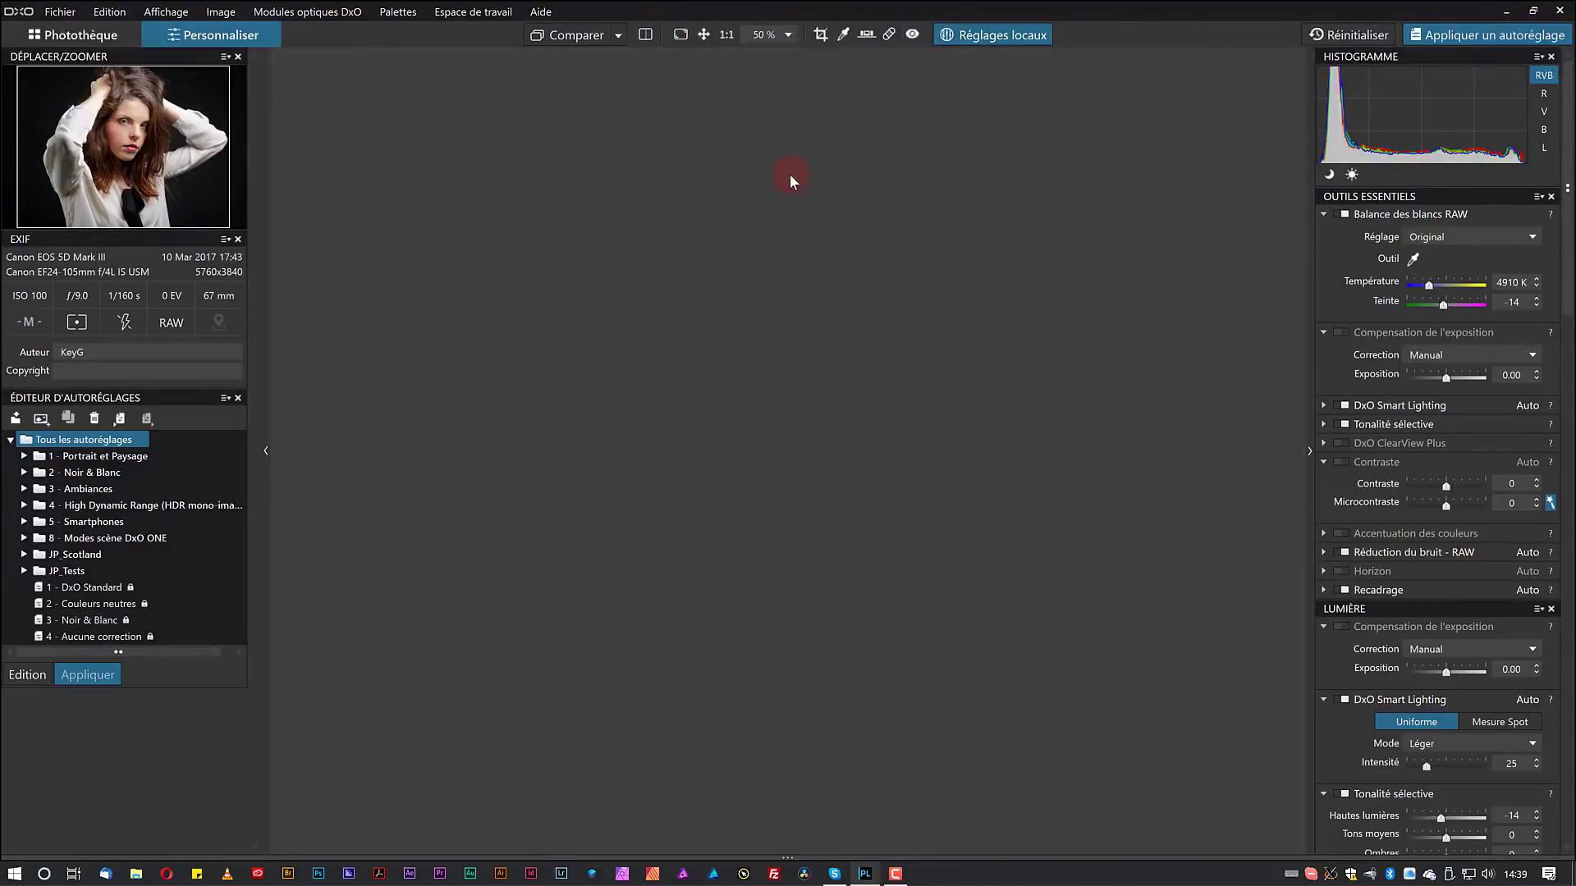
right_click(850, 206)
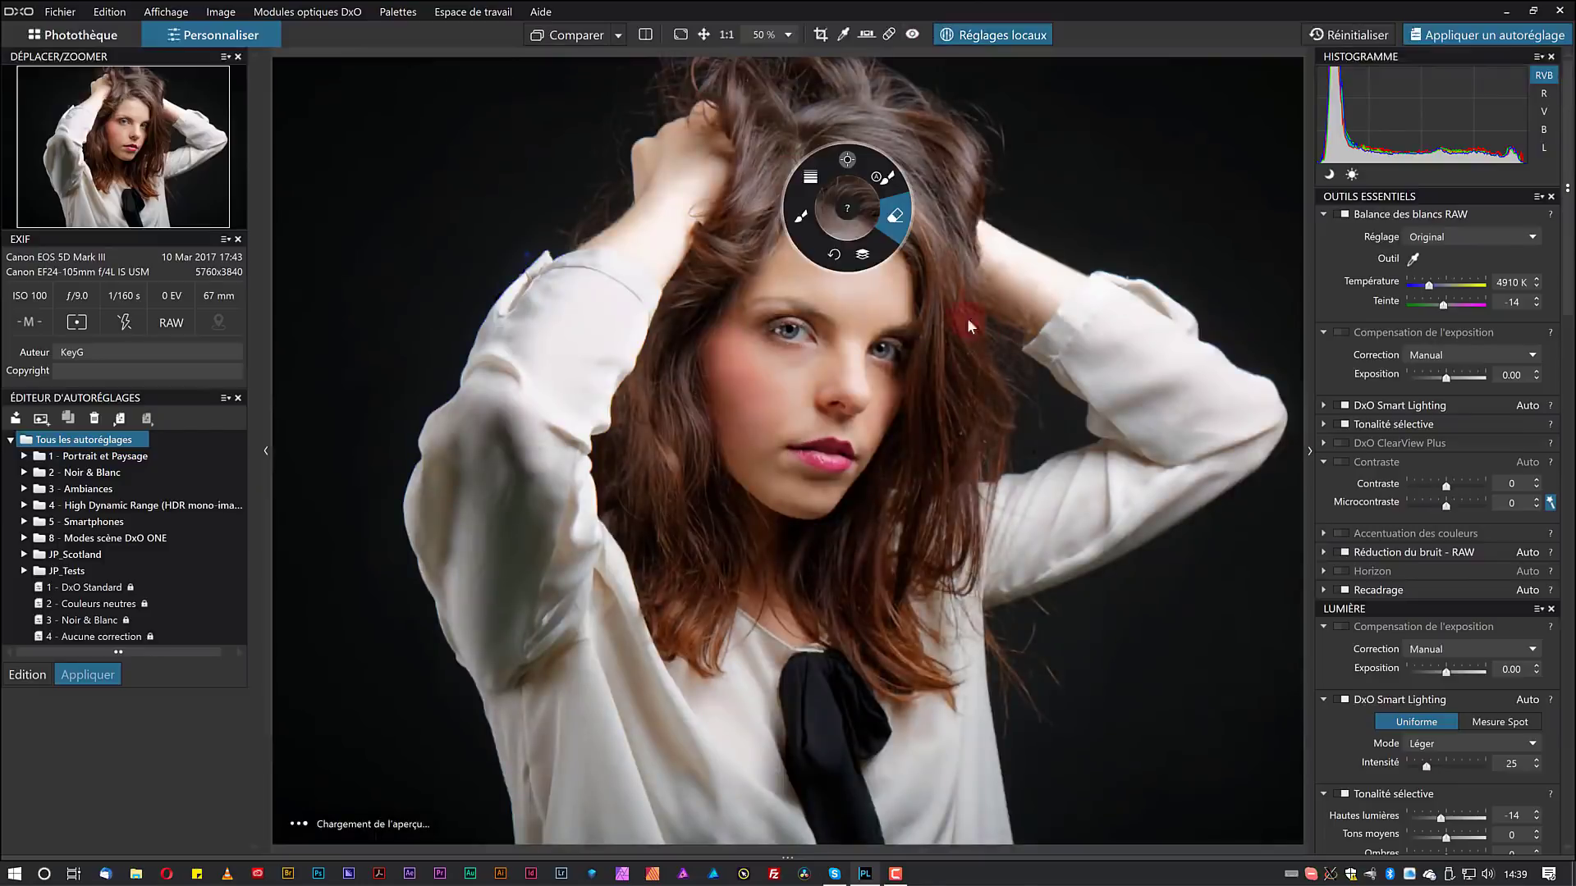
click(805, 215)
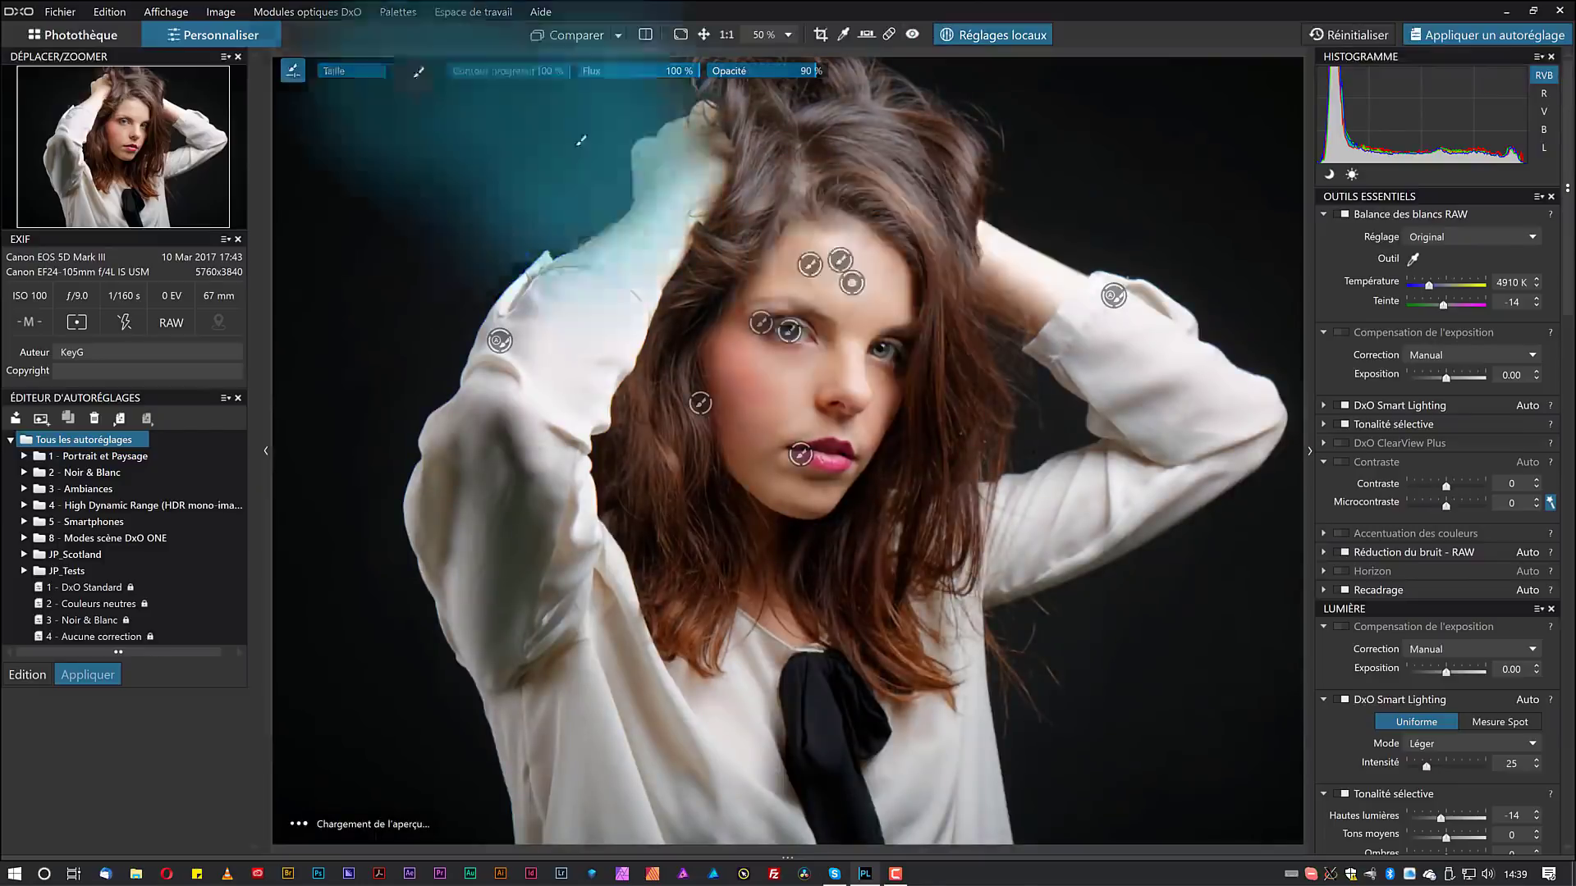
drag(565, 71, 526, 71)
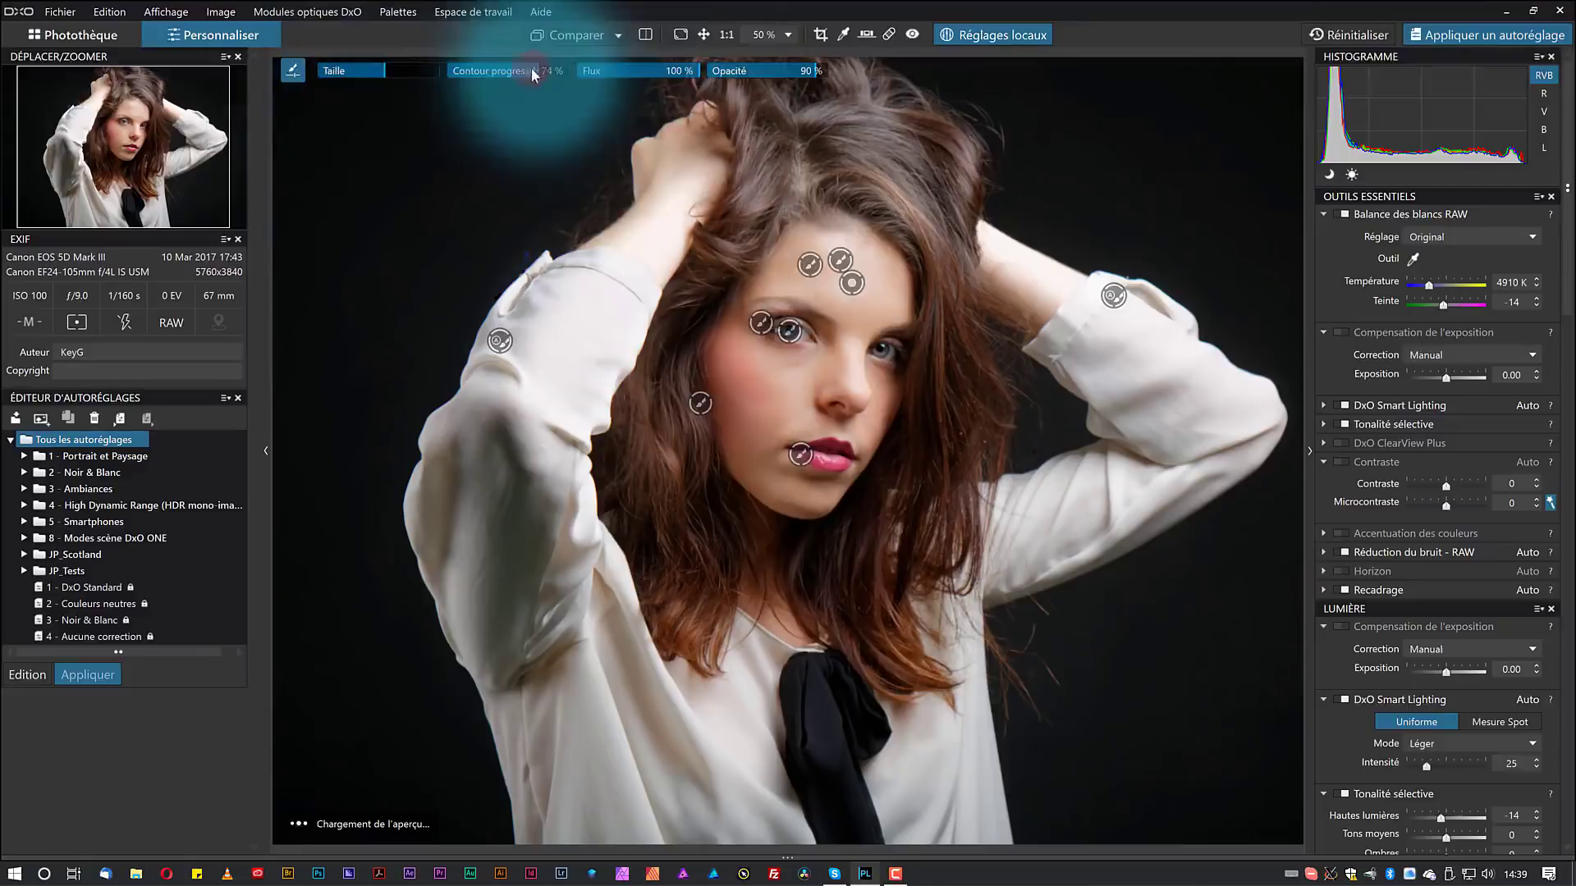
scroll(796, 258, down, 3)
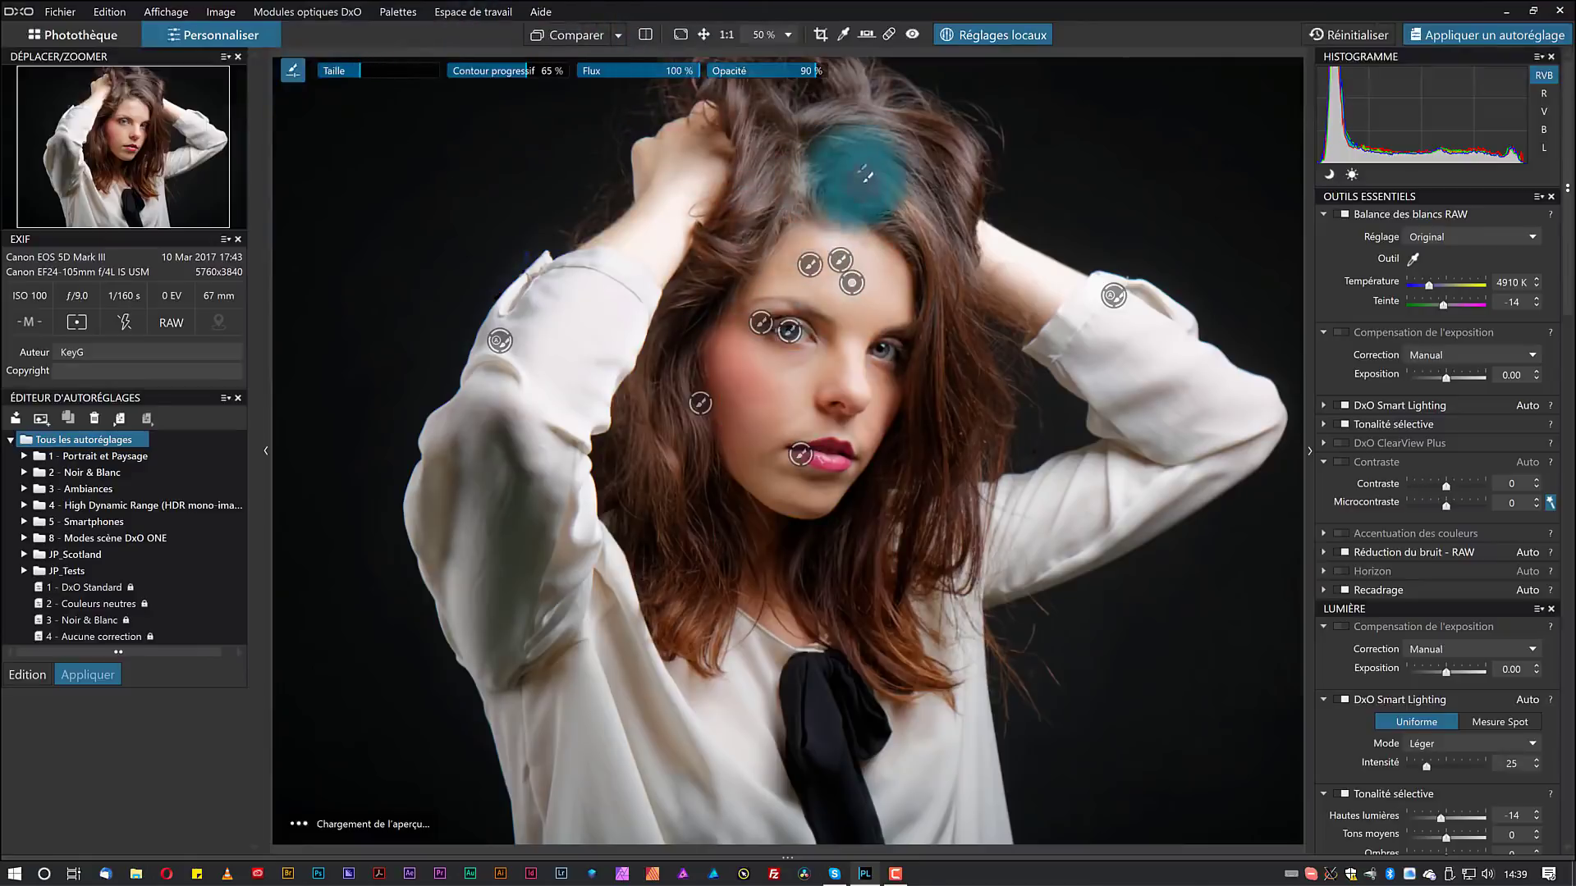
mouse_move(835, 175)
mouse_down()
mouse_move(919, 209)
mouse_move(941, 283)
mouse_move(944, 504)
mouse_move(876, 657)
mouse_move(920, 677)
mouse_up()
mouse_move(701, 575)
mouse_down()
mouse_move(669, 636)
mouse_move(681, 648)
mouse_up()
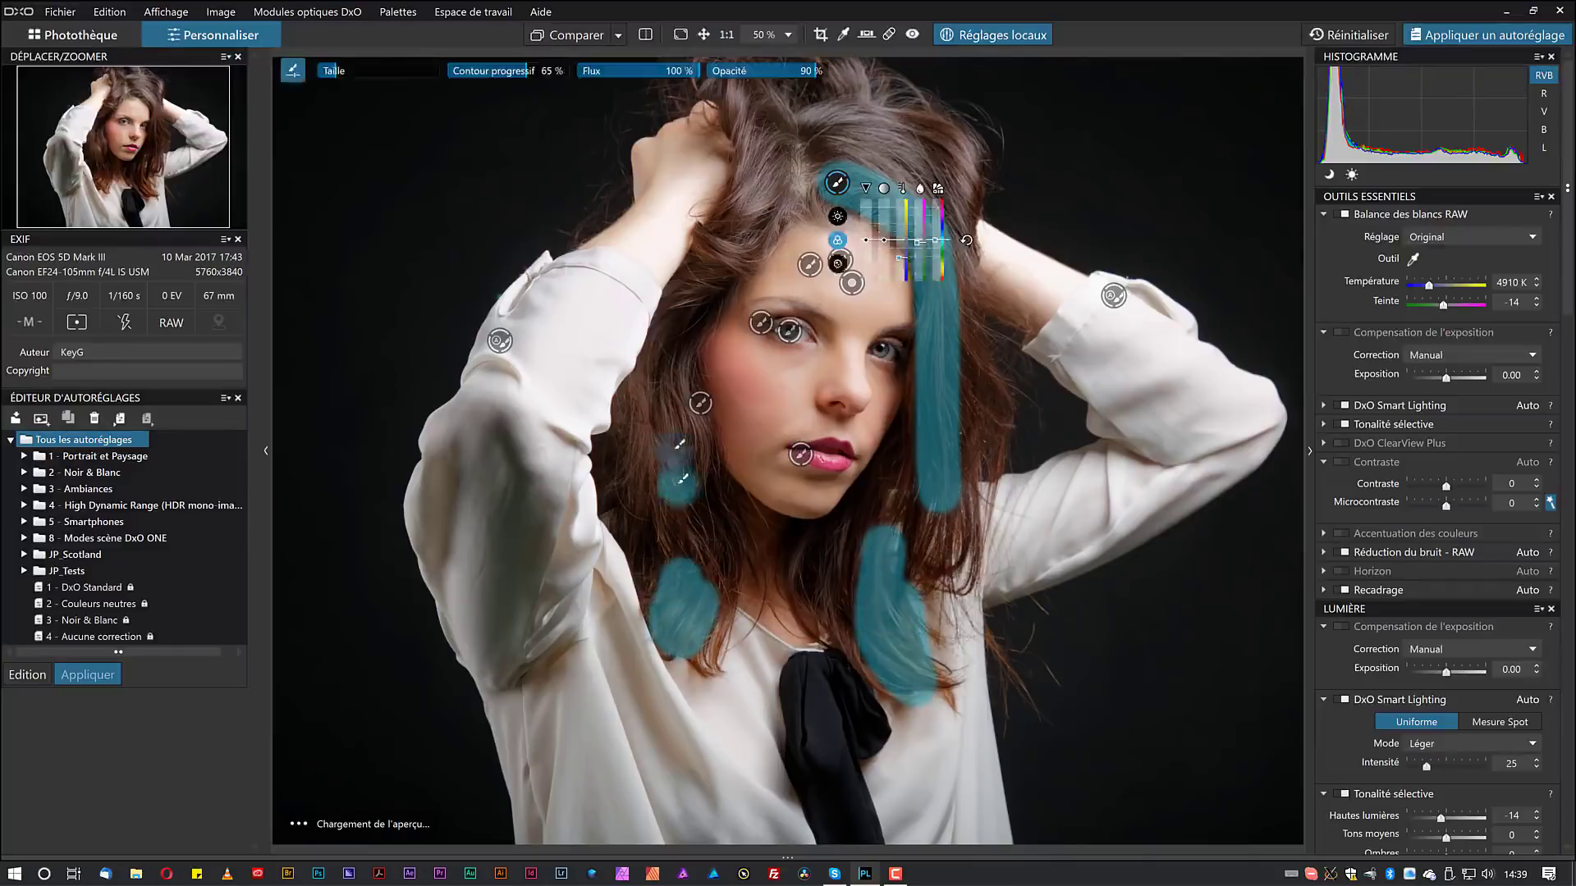
drag(635, 398, 684, 476)
mouse_move(714, 271)
mouse_down()
mouse_move(726, 218)
mouse_move(772, 185)
mouse_up()
mouse_move(911, 147)
mouse_down()
mouse_move(959, 179)
mouse_move(915, 131)
mouse_up()
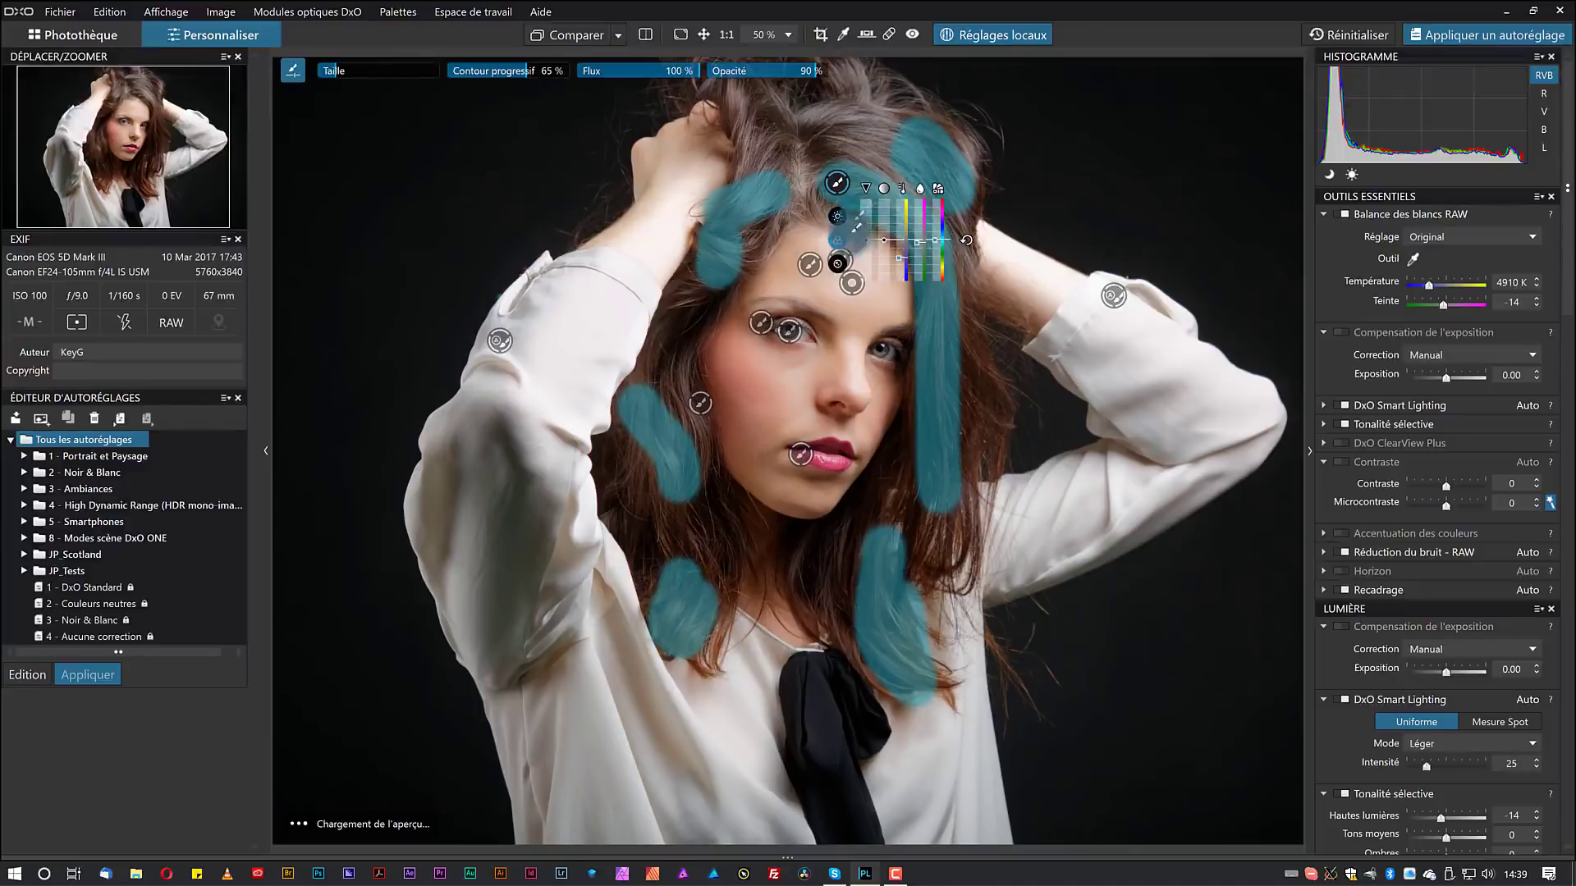
Raise the hair mask's Microcontraste in its light settings.
click(836, 216)
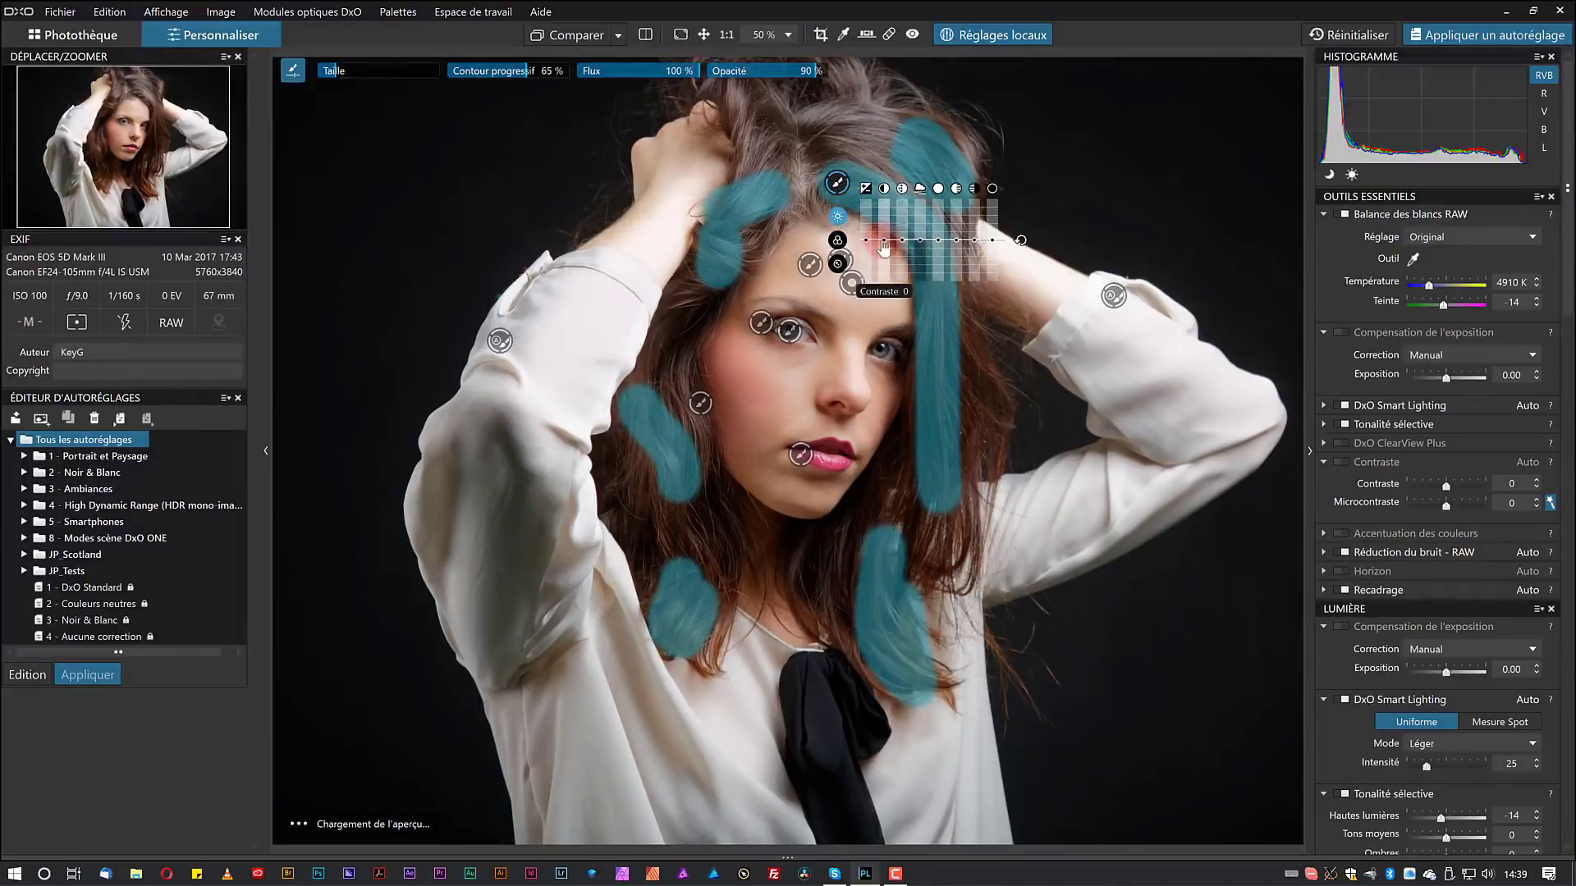
drag(902, 242, 908, 229)
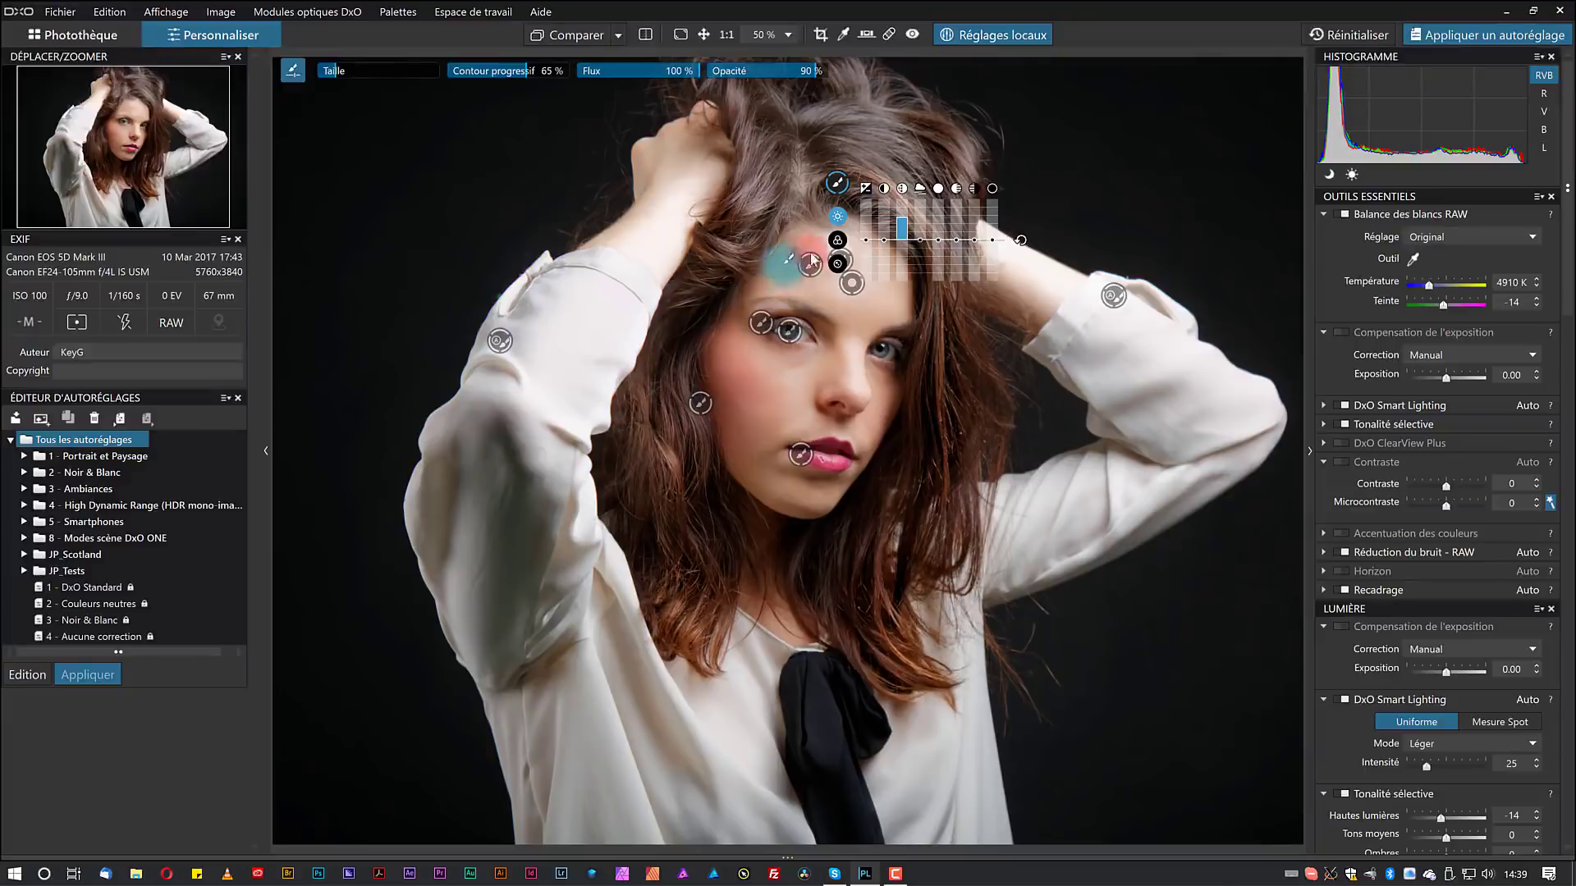
Try shifting the hair mask's Teinte and warming its Température to about 5,513 K.
click(837, 240)
mouse_move(937, 244)
mouse_down()
mouse_move(923, 248)
mouse_move(941, 251)
mouse_up()
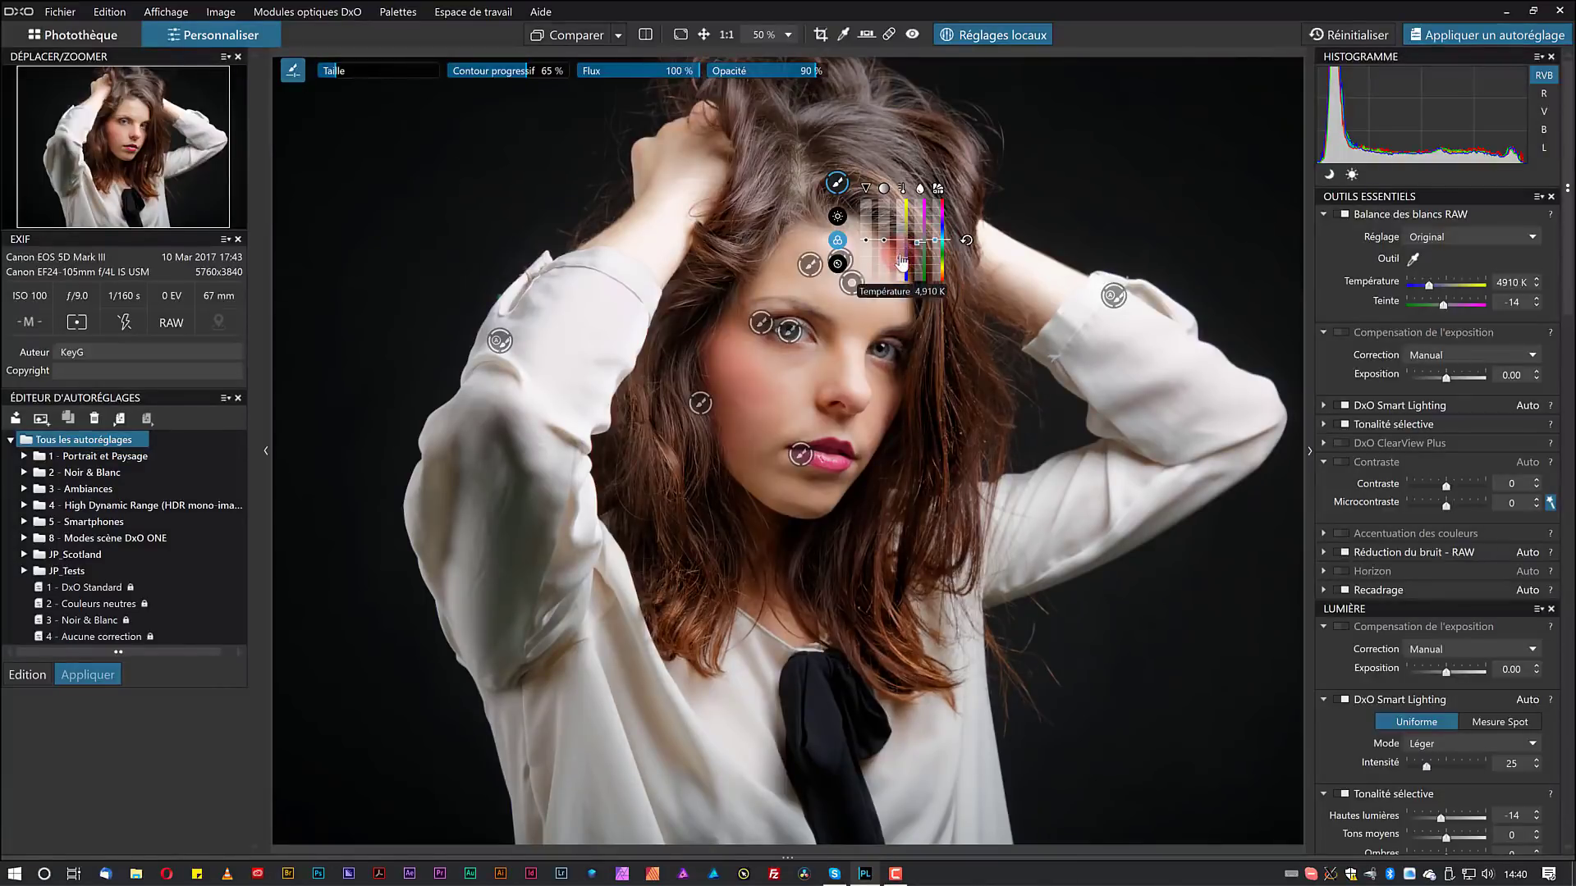
drag(901, 261, 901, 261)
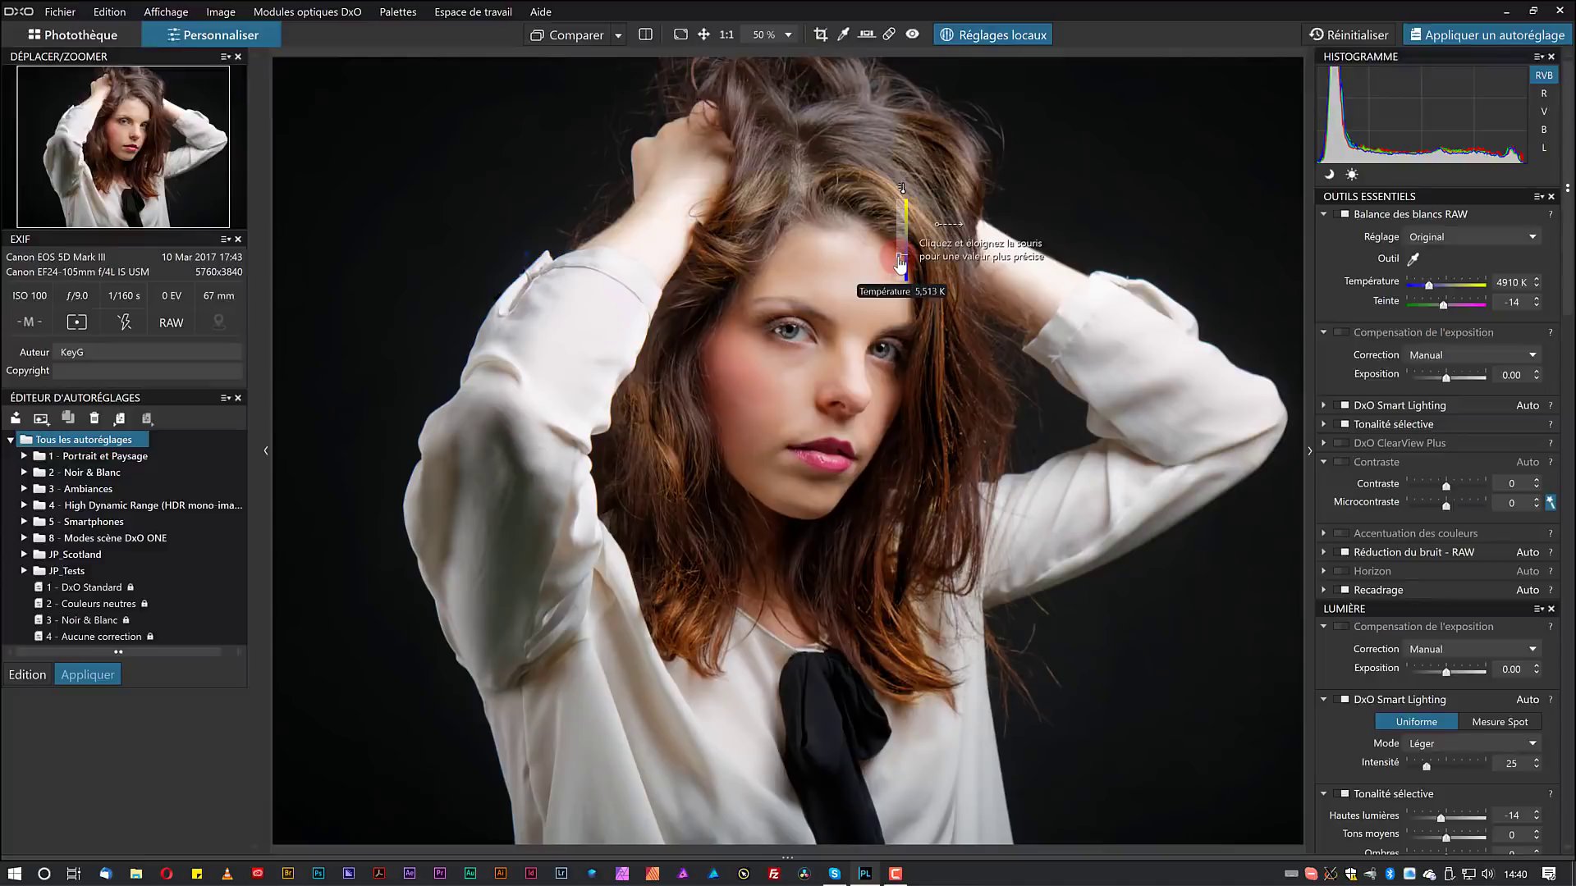
drag(901, 261, 902, 259)
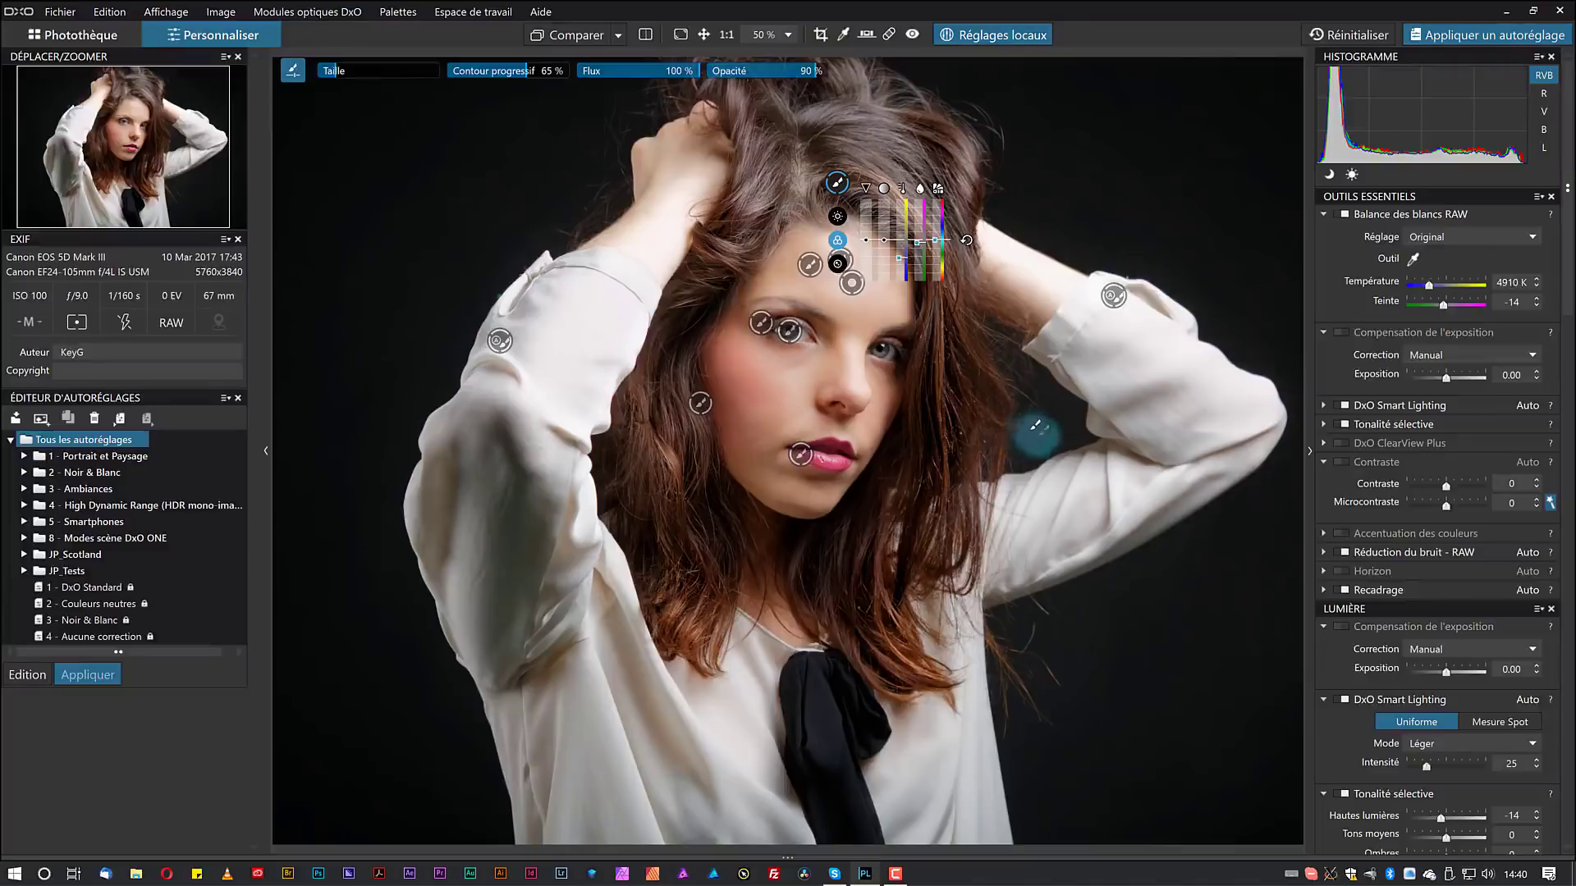
Leave the local adjustments and reveal the image filmstrip below the portrait.
click(991, 38)
click(942, 265)
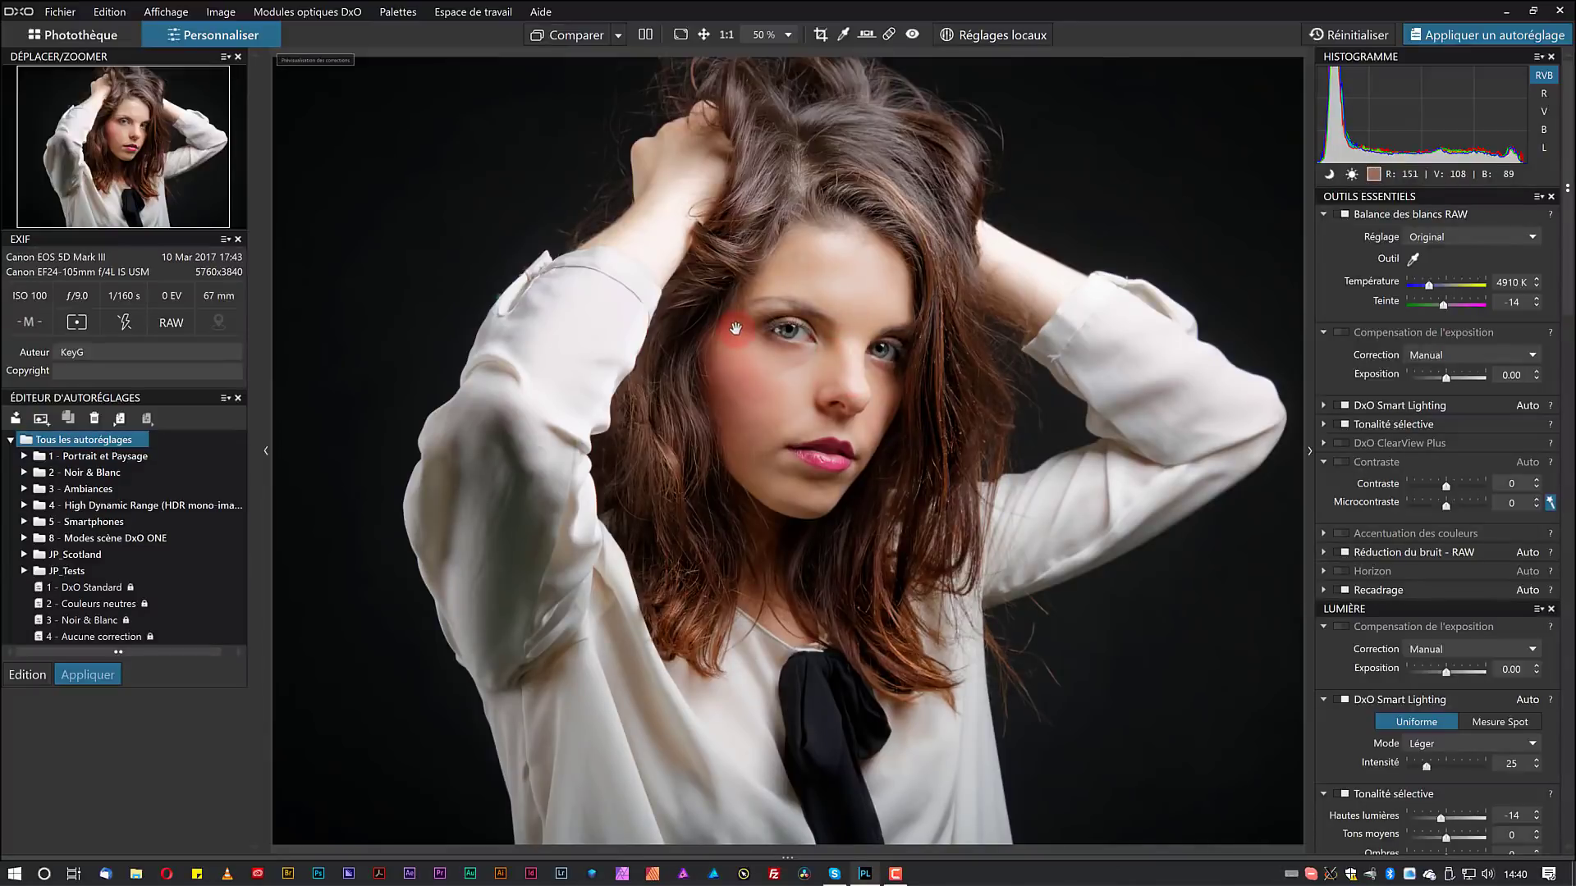
drag(788, 856, 802, 721)
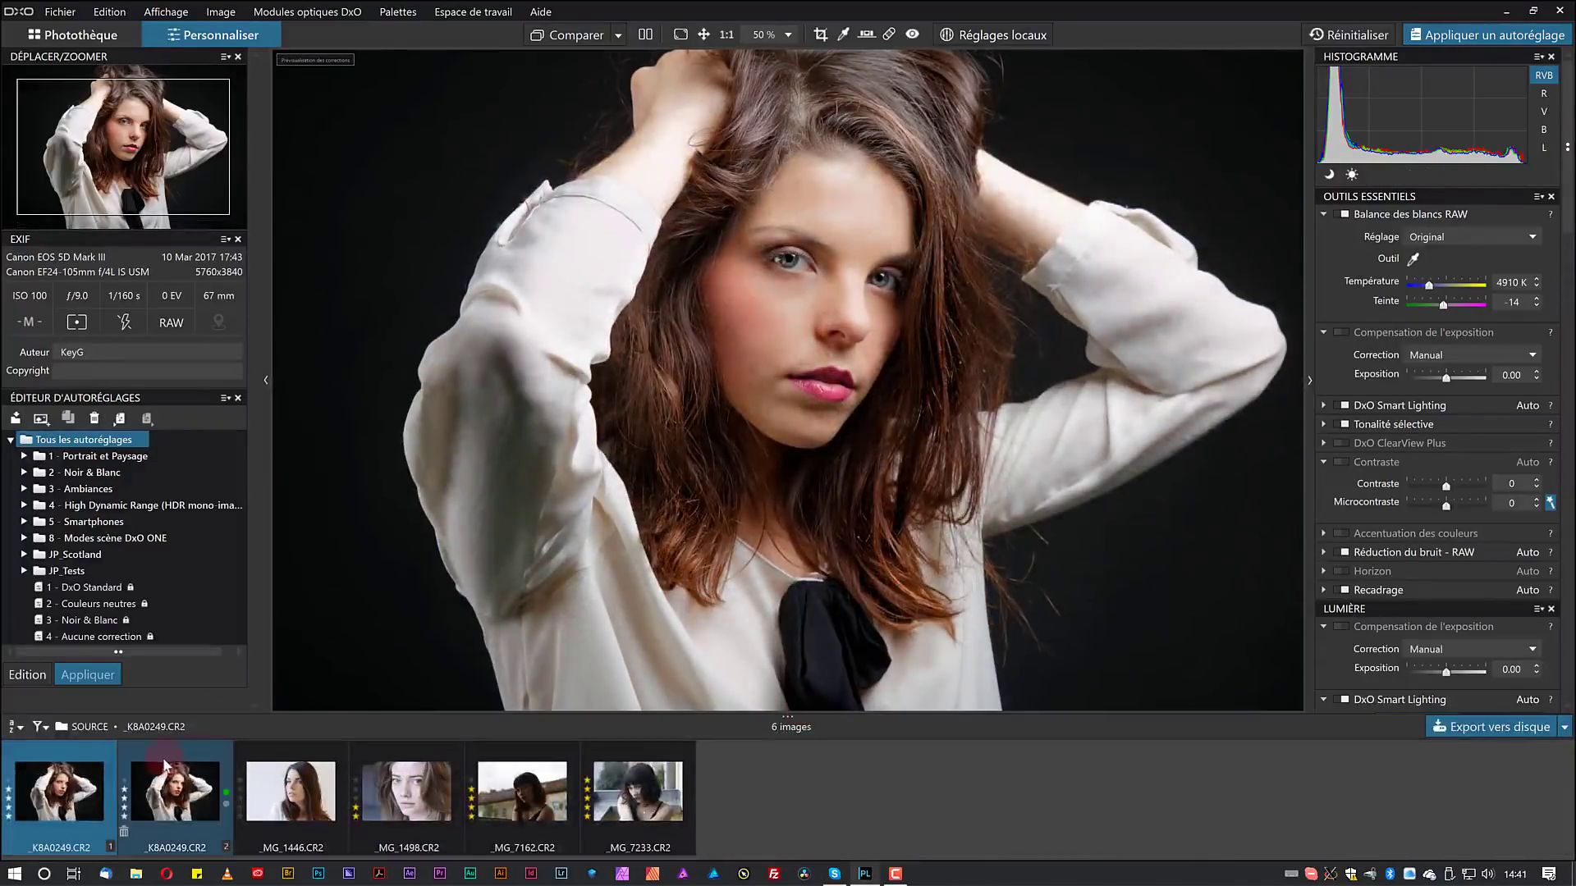
Compare the retouched first version of _K8A0249.CR2 with its second version by switching between them, and return to the first.
click(168, 804)
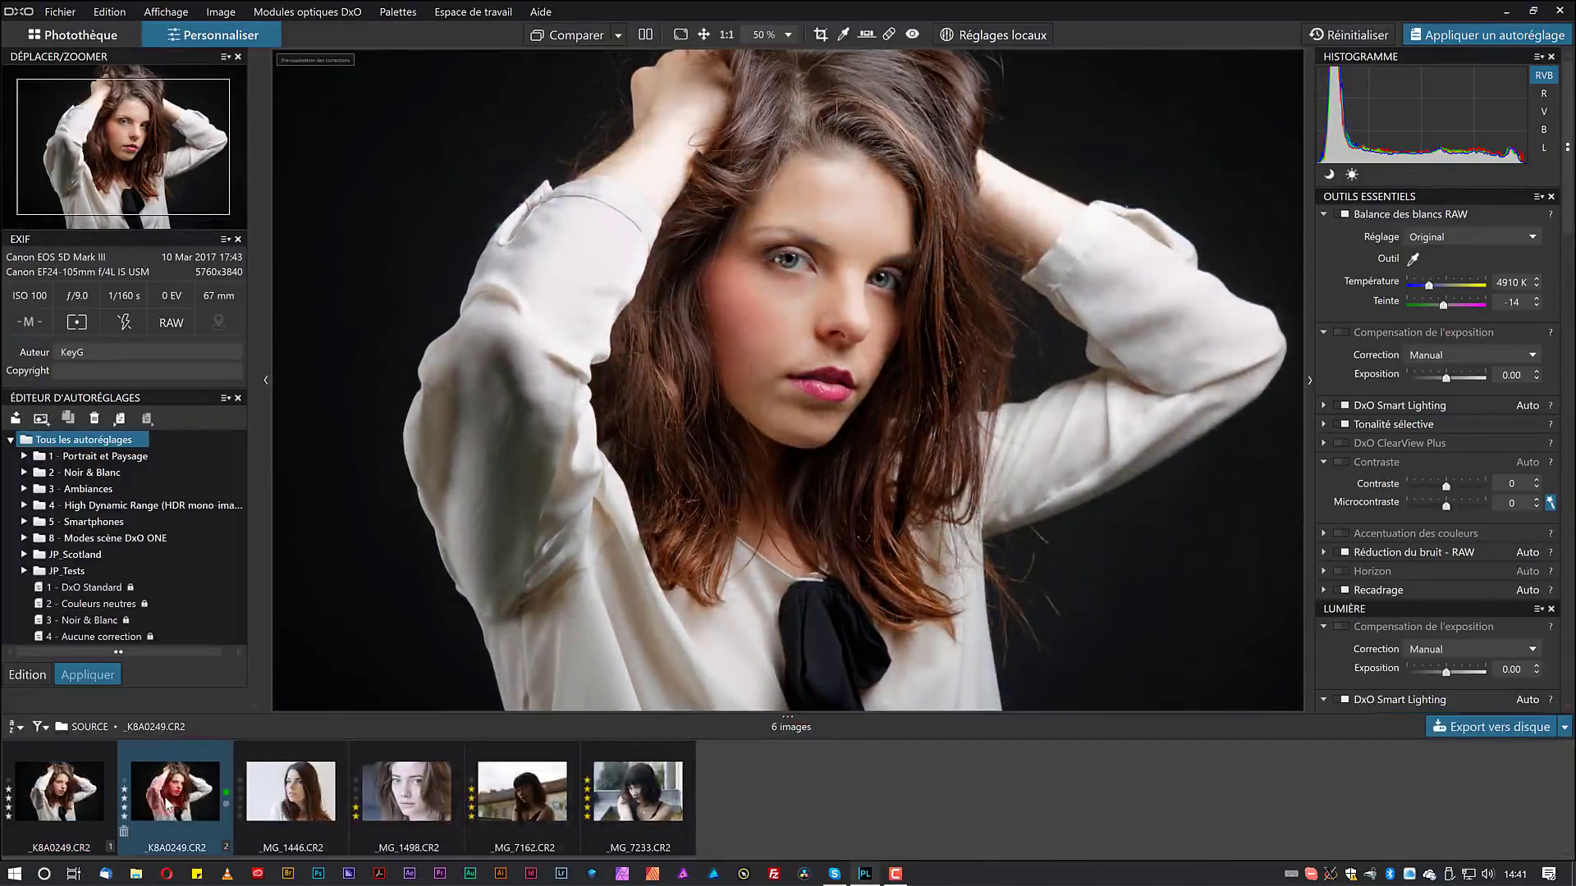
ctrl+click(92, 804)
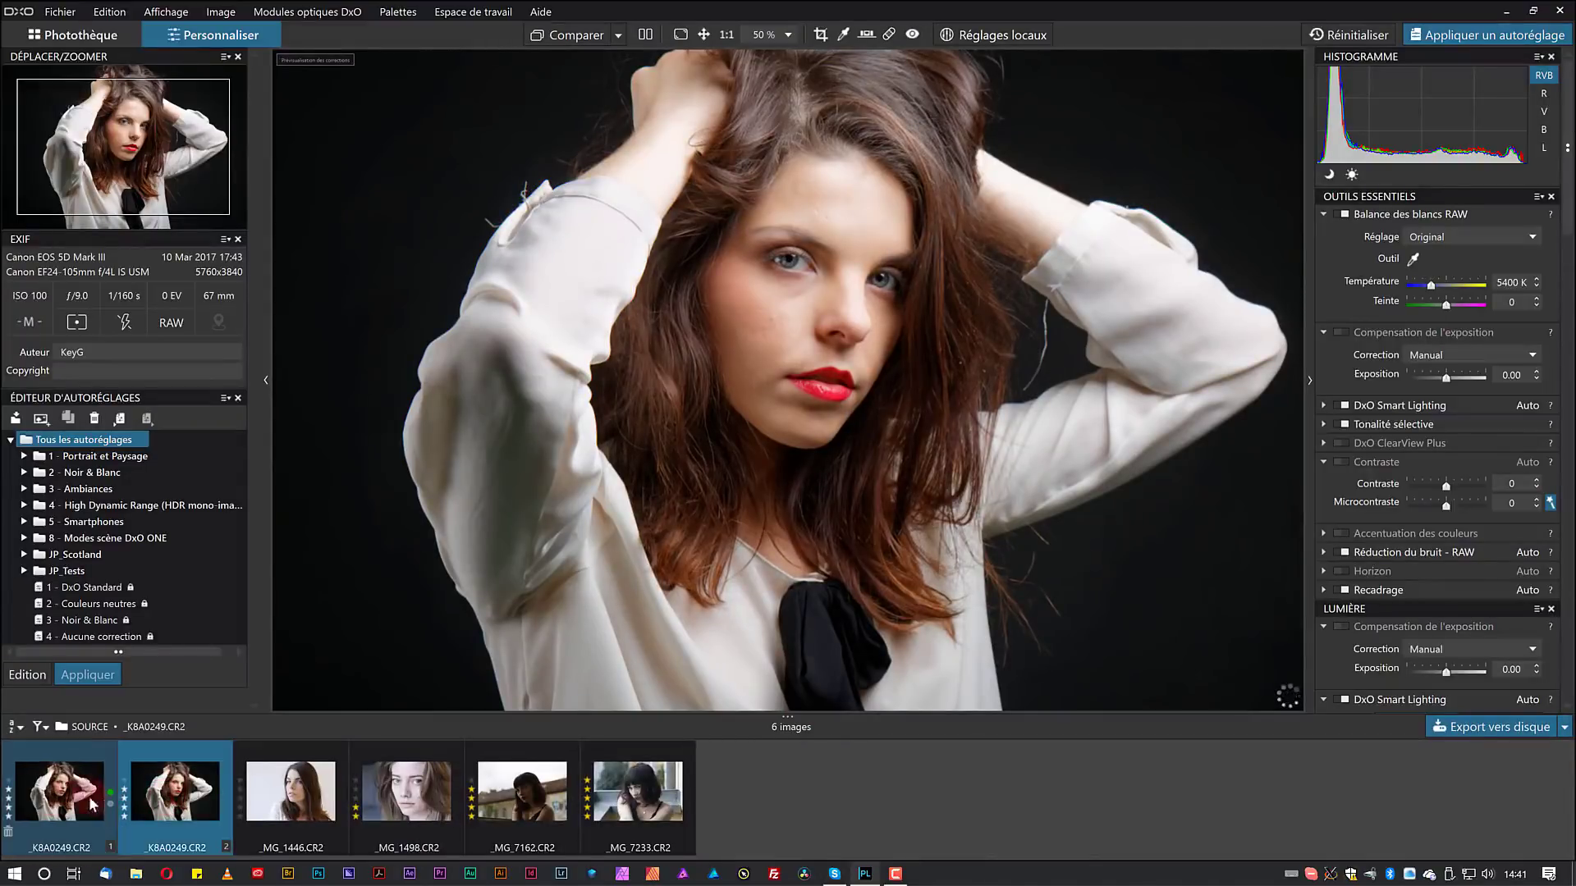
click(73, 800)
click(165, 794)
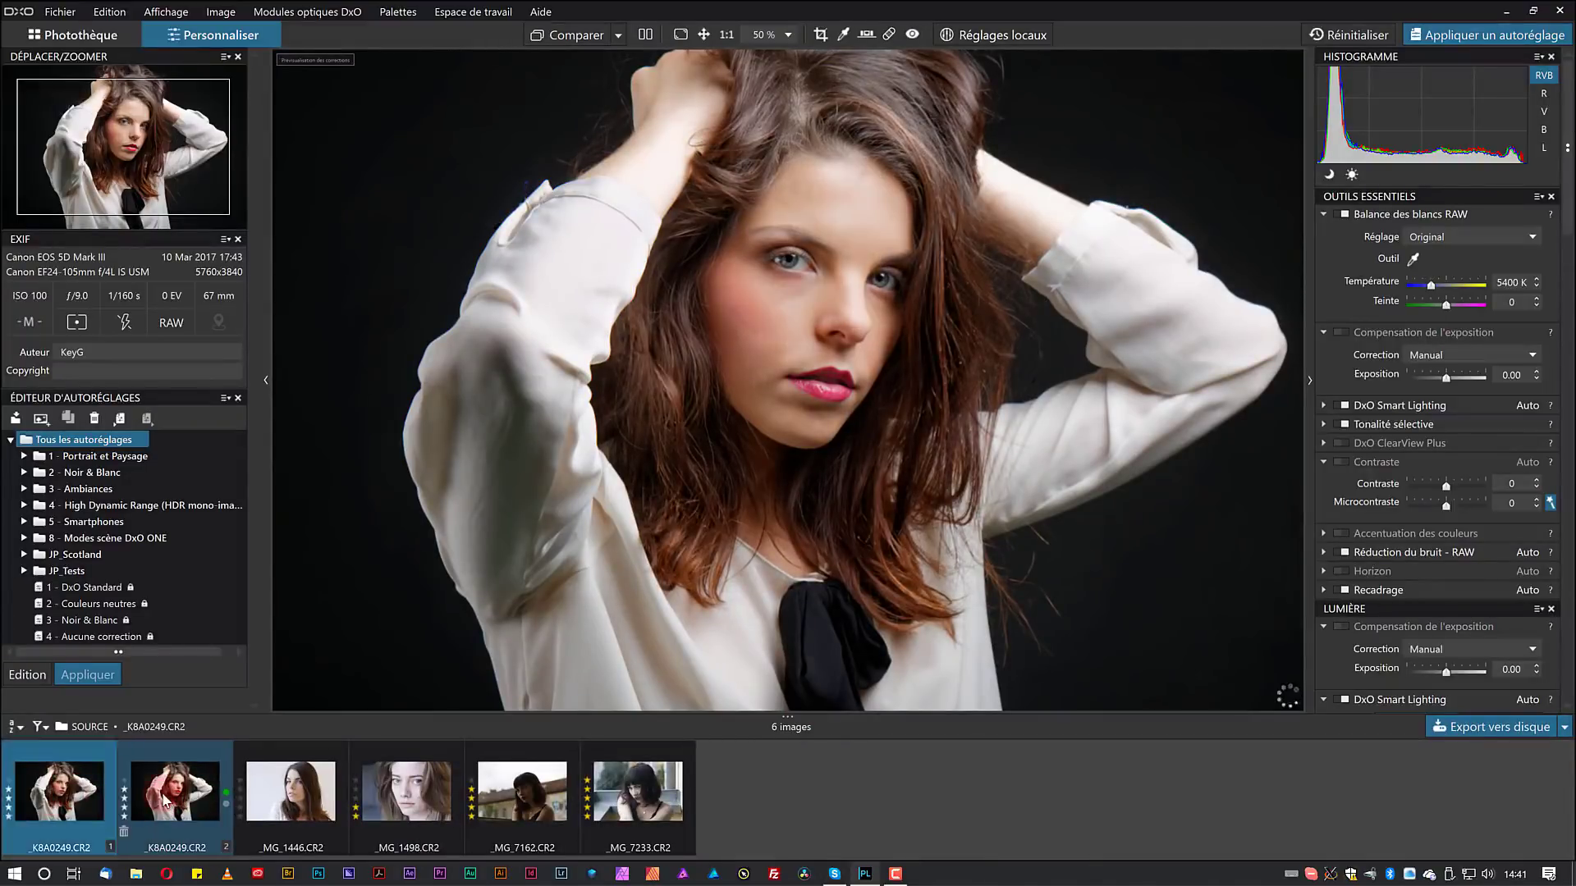
click(69, 798)
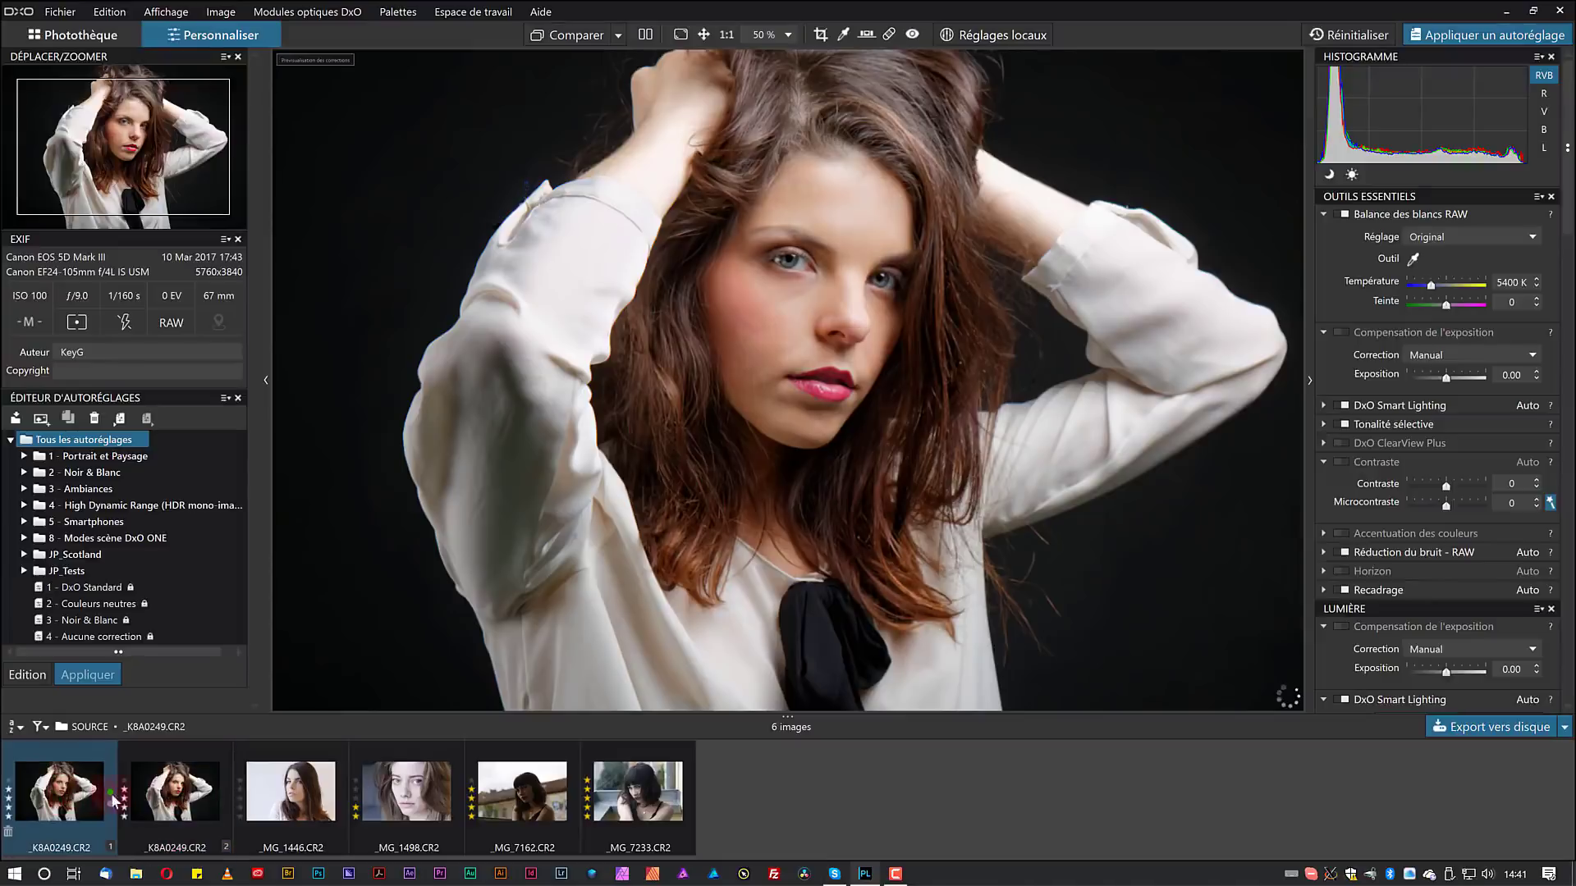
ctrl+click(162, 804)
click(161, 807)
ctrl+click(82, 800)
click(82, 801)
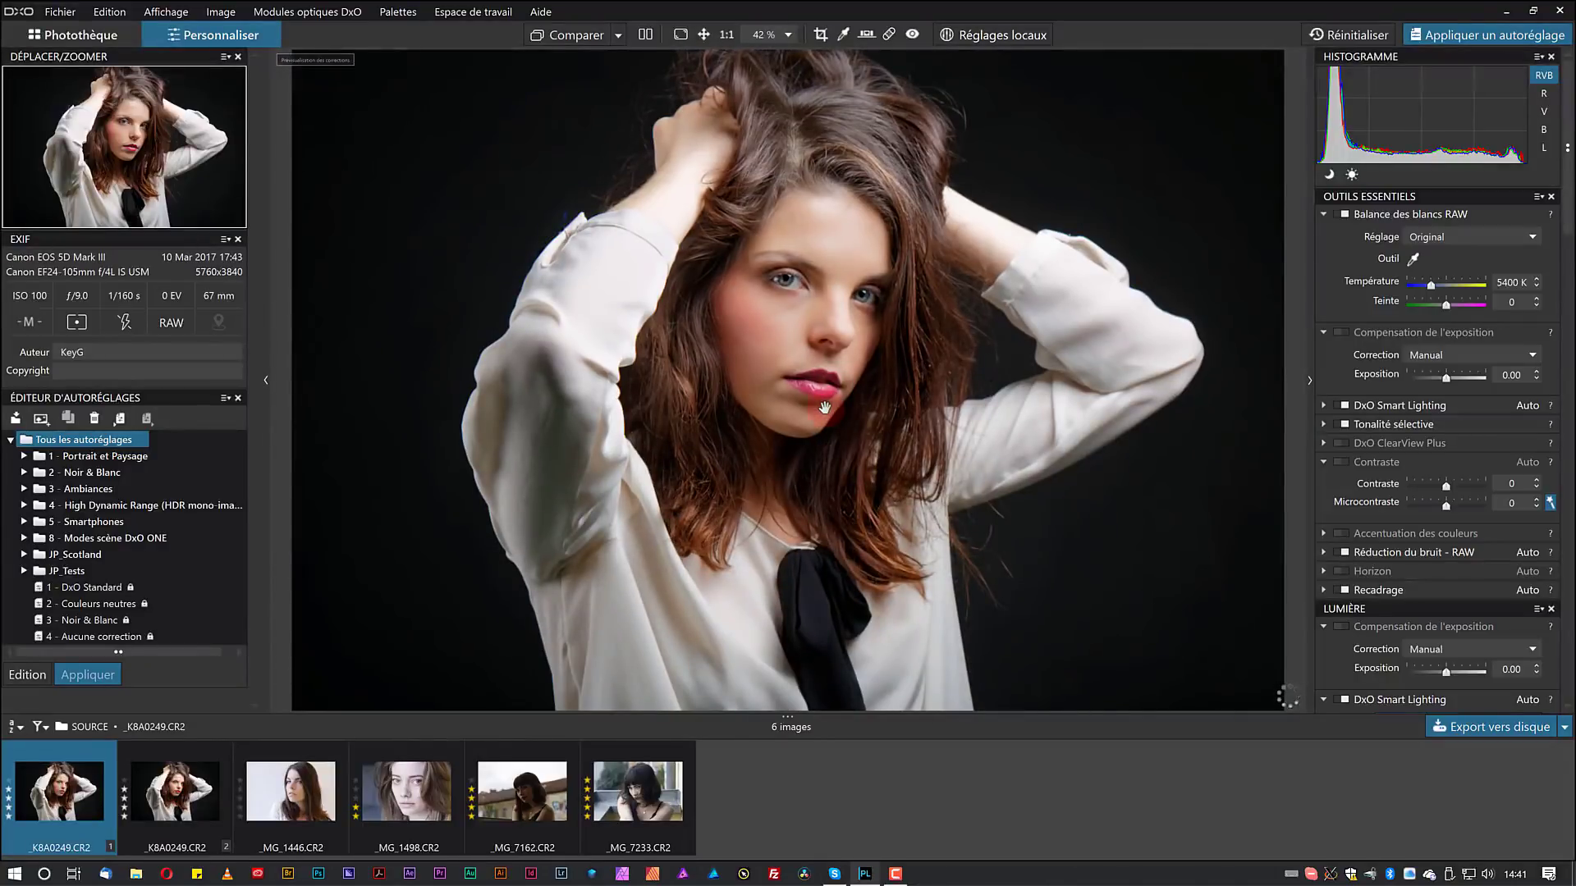
click(825, 407)
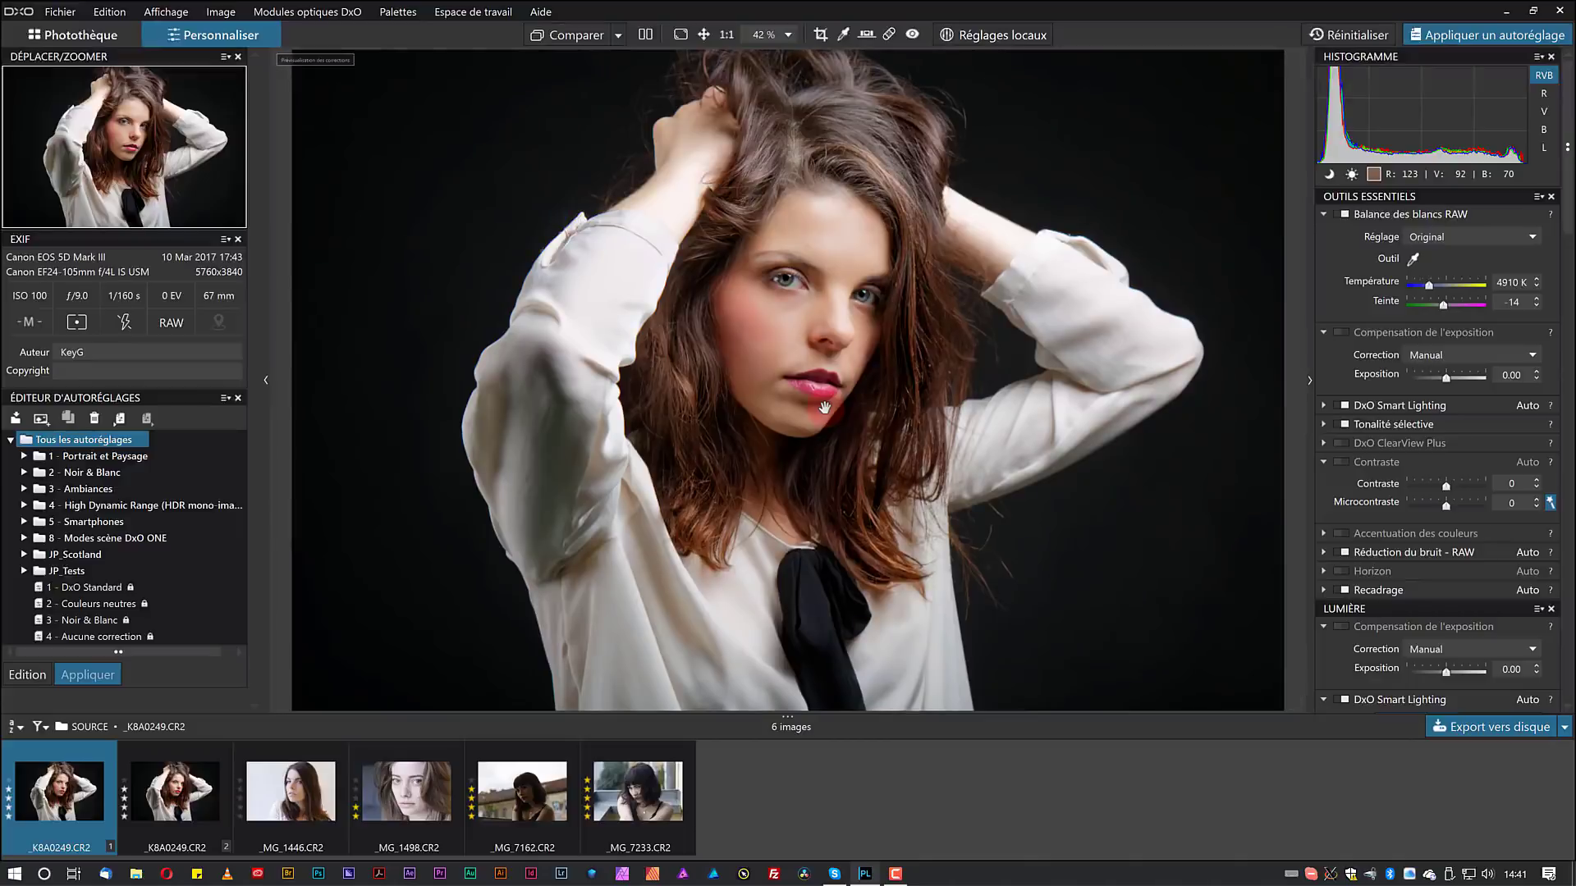